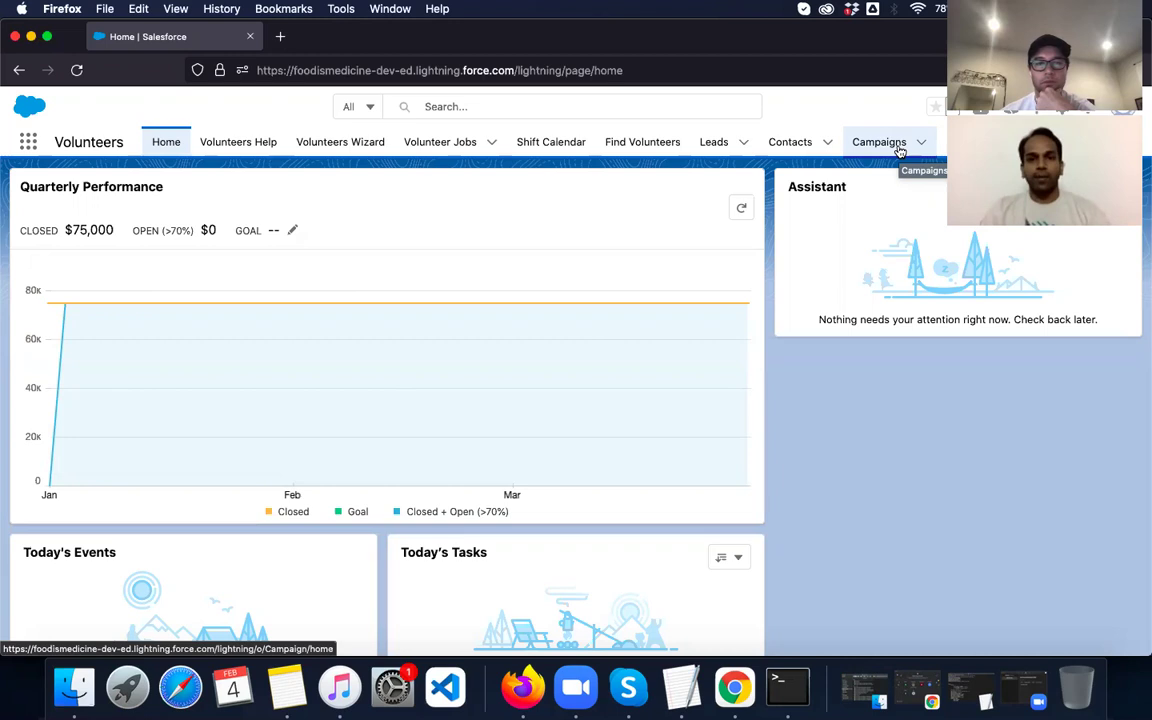
# - Start a new campaign named 'The New York Food Fest'
pyautogui.click(896, 147)
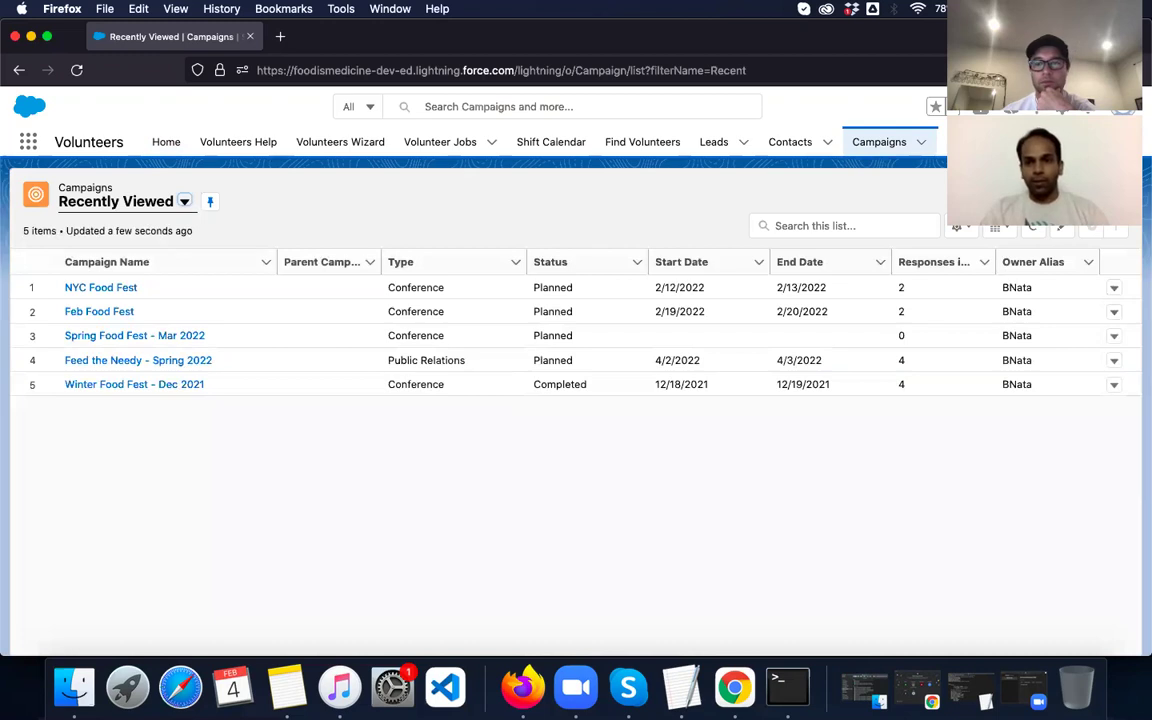
pyautogui.click(1020, 196)
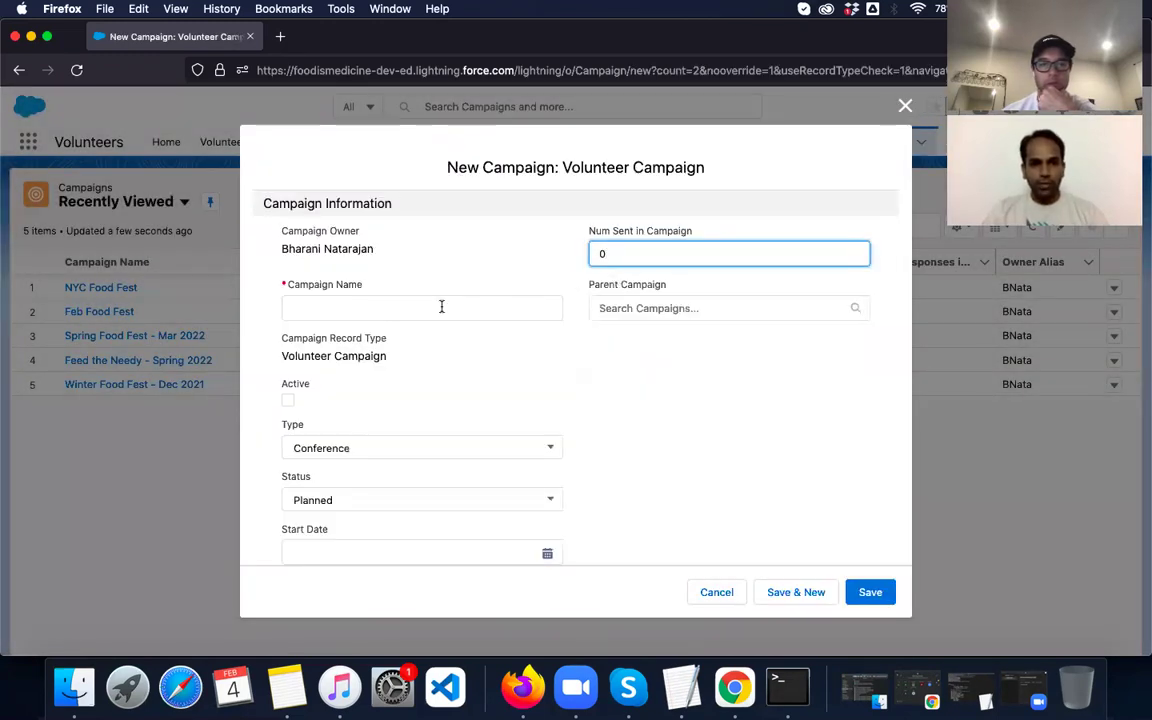
pyautogui.click(441, 307)
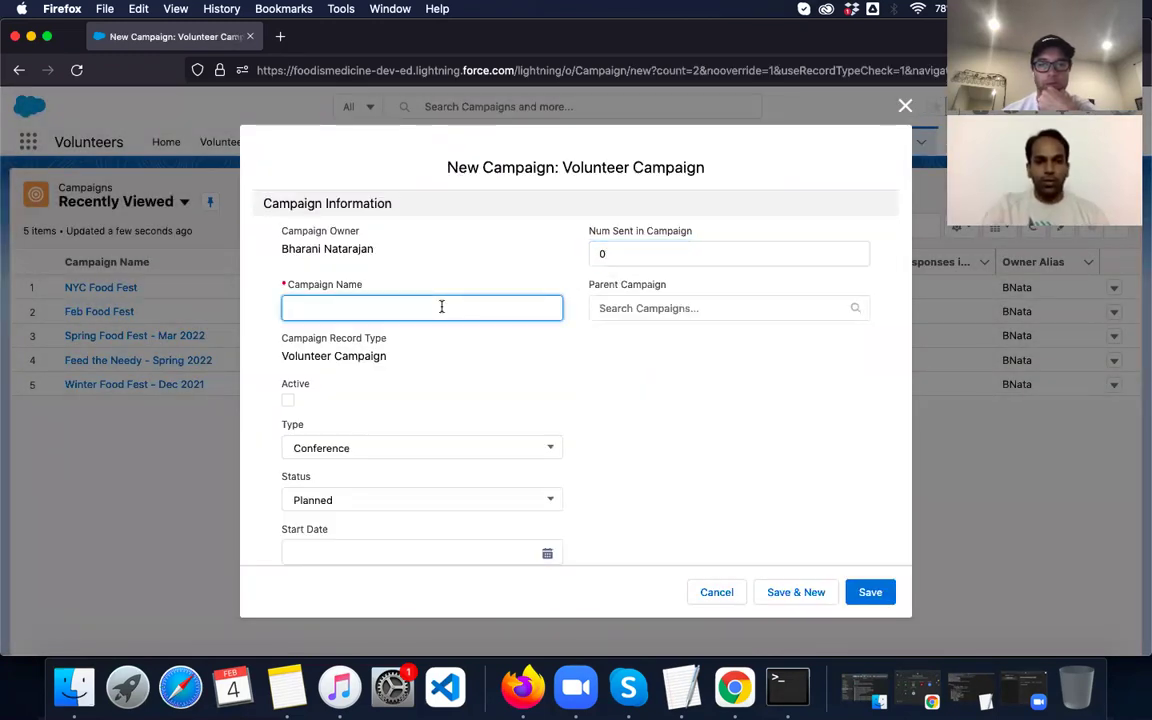
pyautogui.write('N')
pyautogui.press('BackSpace')
pyautogui.write('The New')
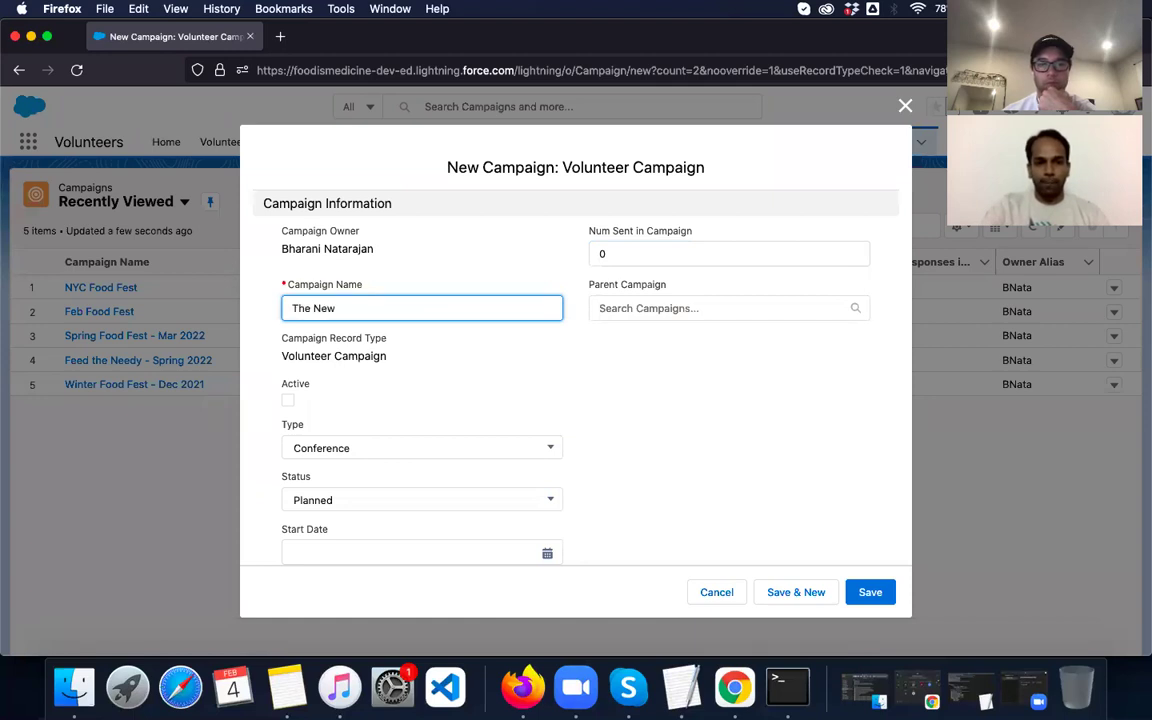
pyautogui.write(' York Fo')
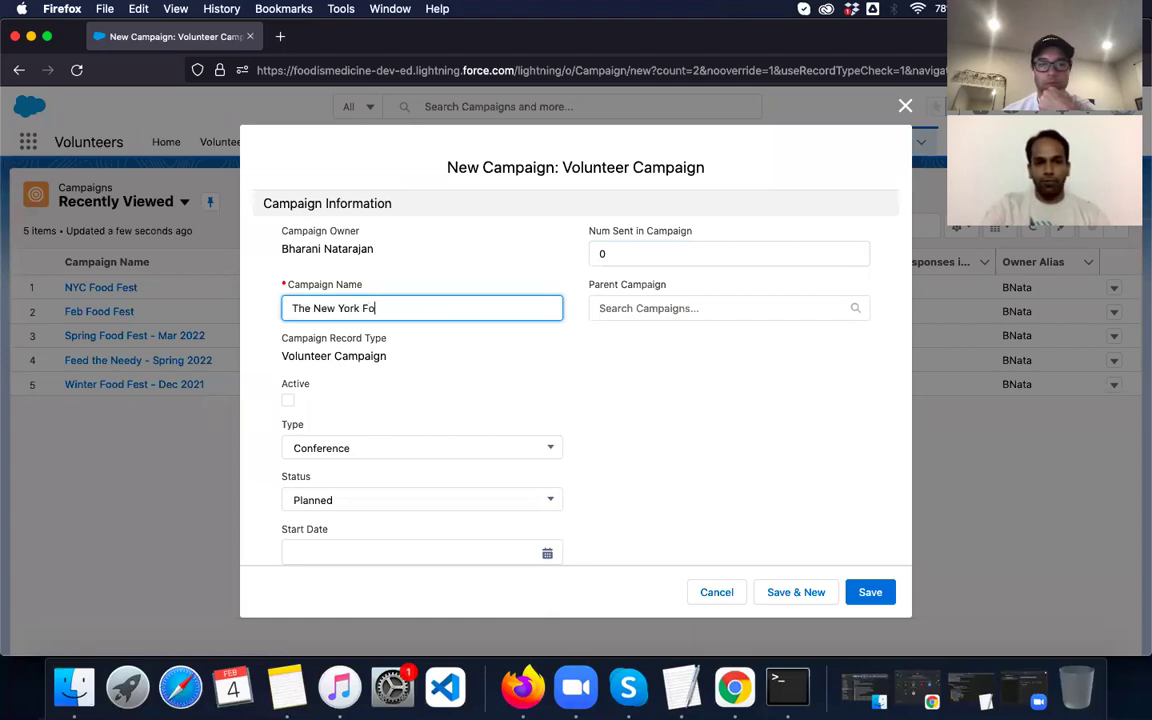
pyautogui.write('od Fest')
# - Mark the campaign active, with start date 2/26/2022 and end date 2/27/2022
pyautogui.scroll(-1, 442, 398)
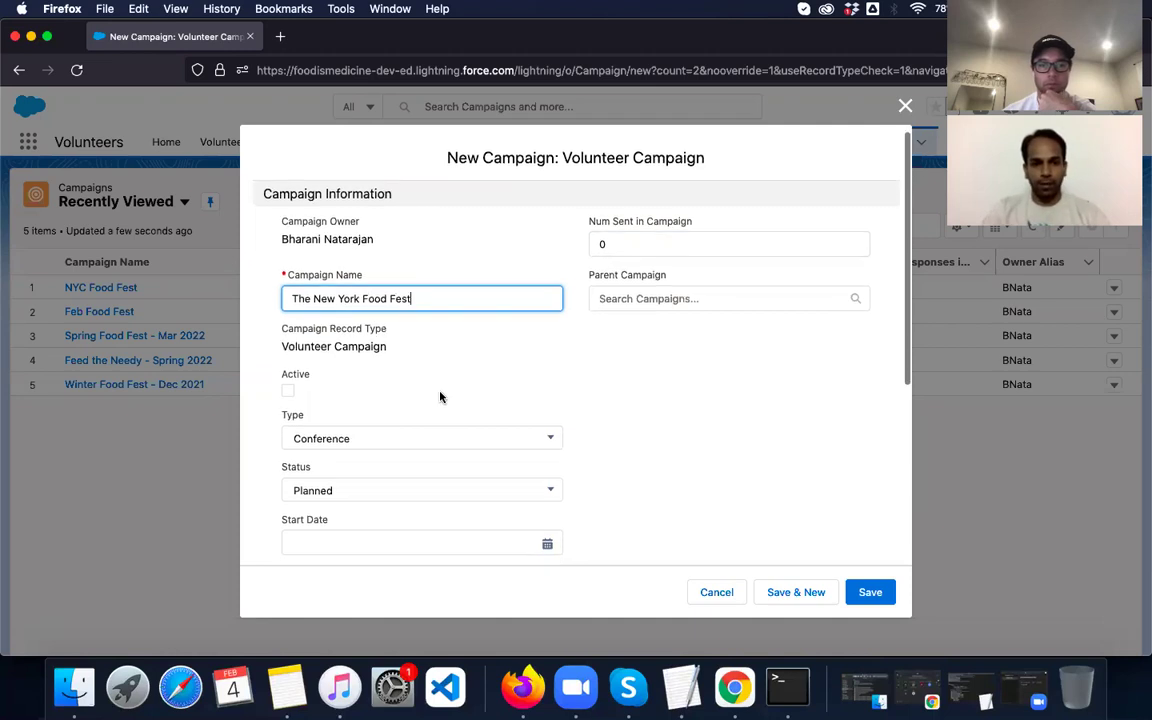
pyautogui.click(288, 390)
pyautogui.scroll(-2, 442, 414)
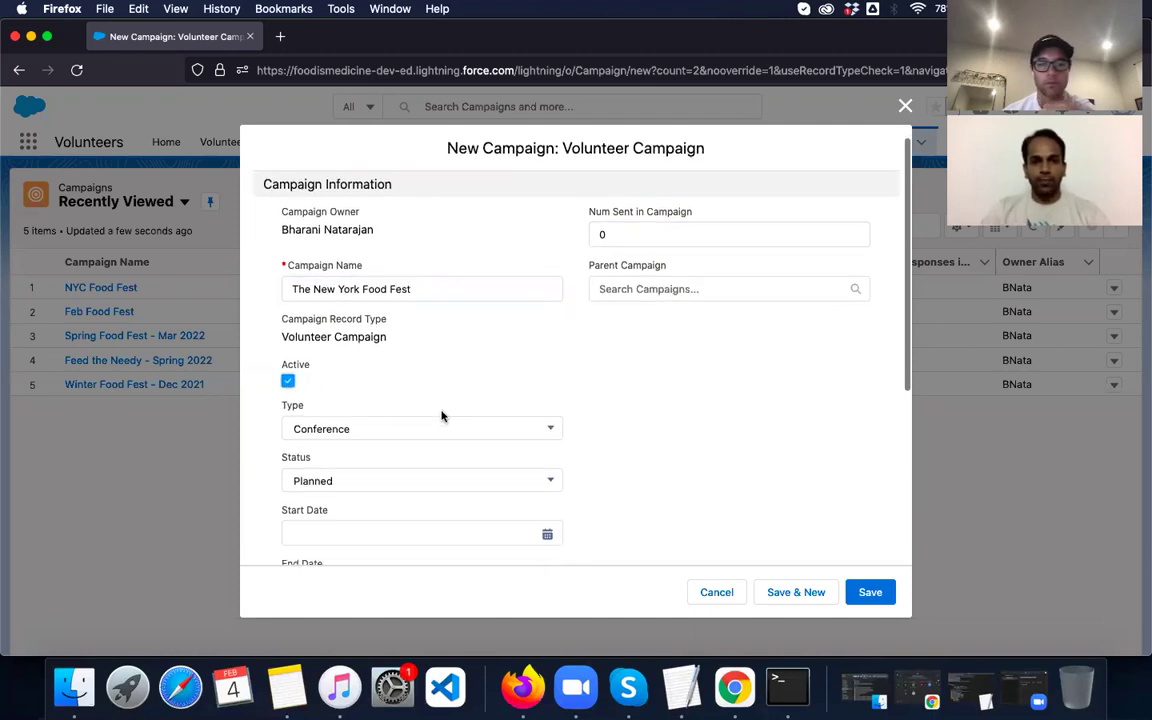
pyautogui.scroll(-2, 442, 414)
pyautogui.scroll(-2, 442, 412)
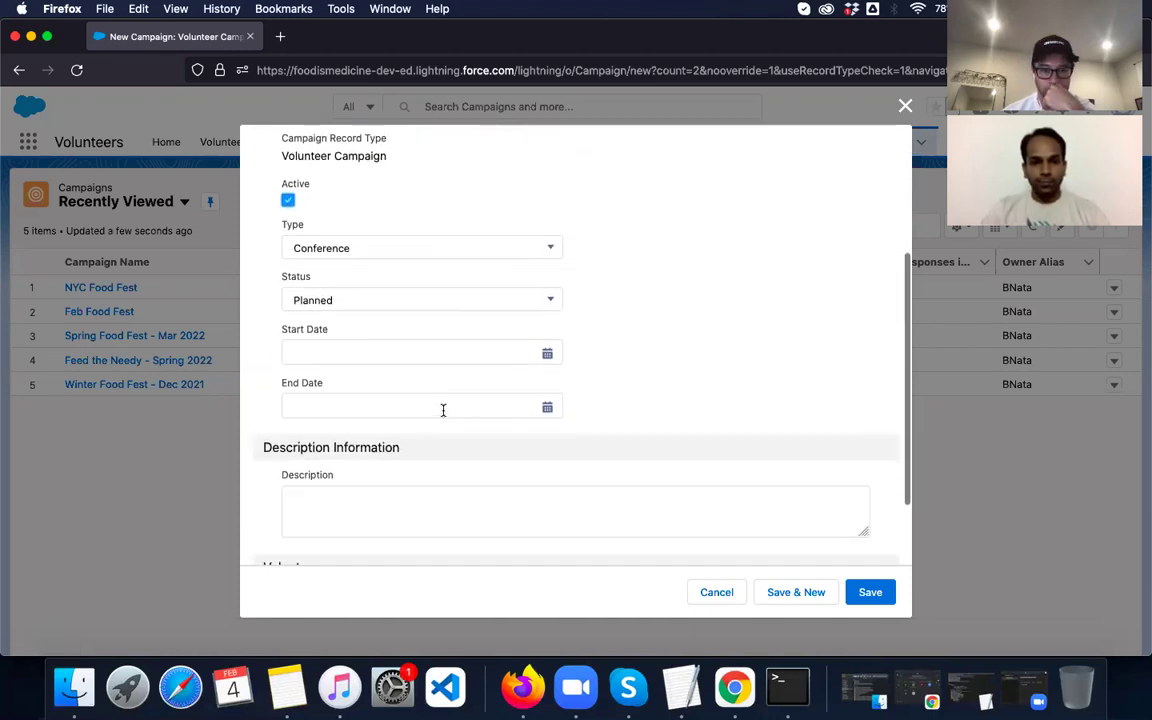
pyautogui.click(541, 355)
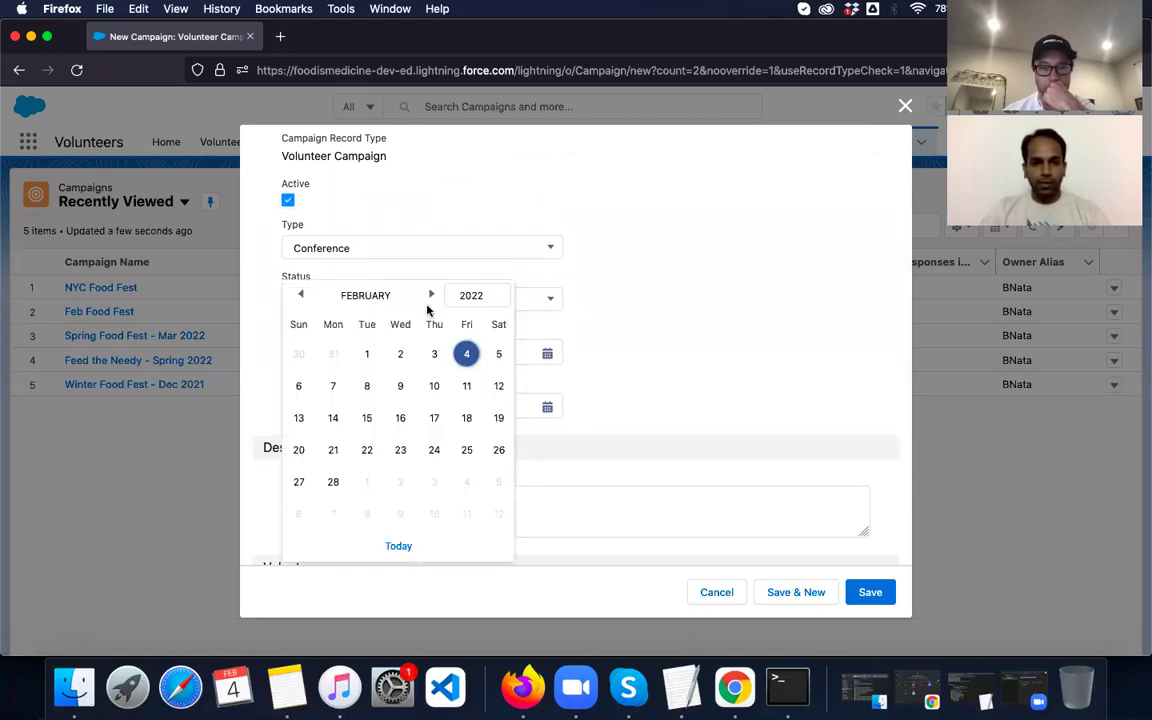
pyautogui.click(497, 451)
pyautogui.click(547, 408)
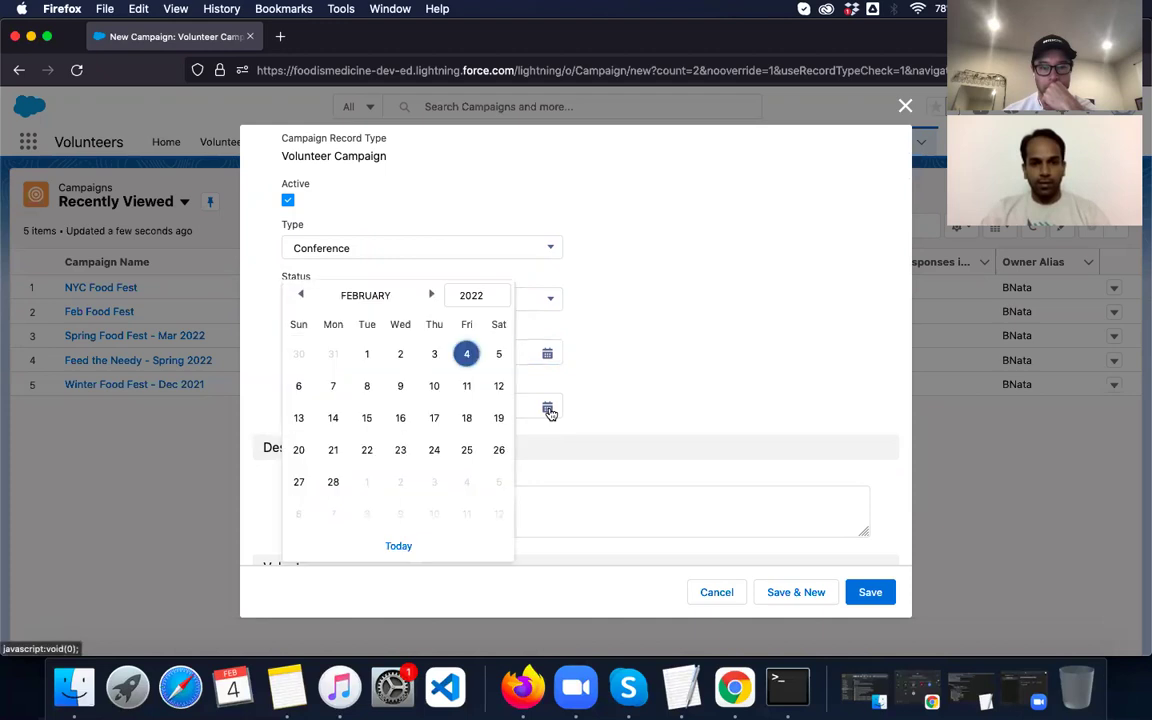
pyautogui.click(298, 482)
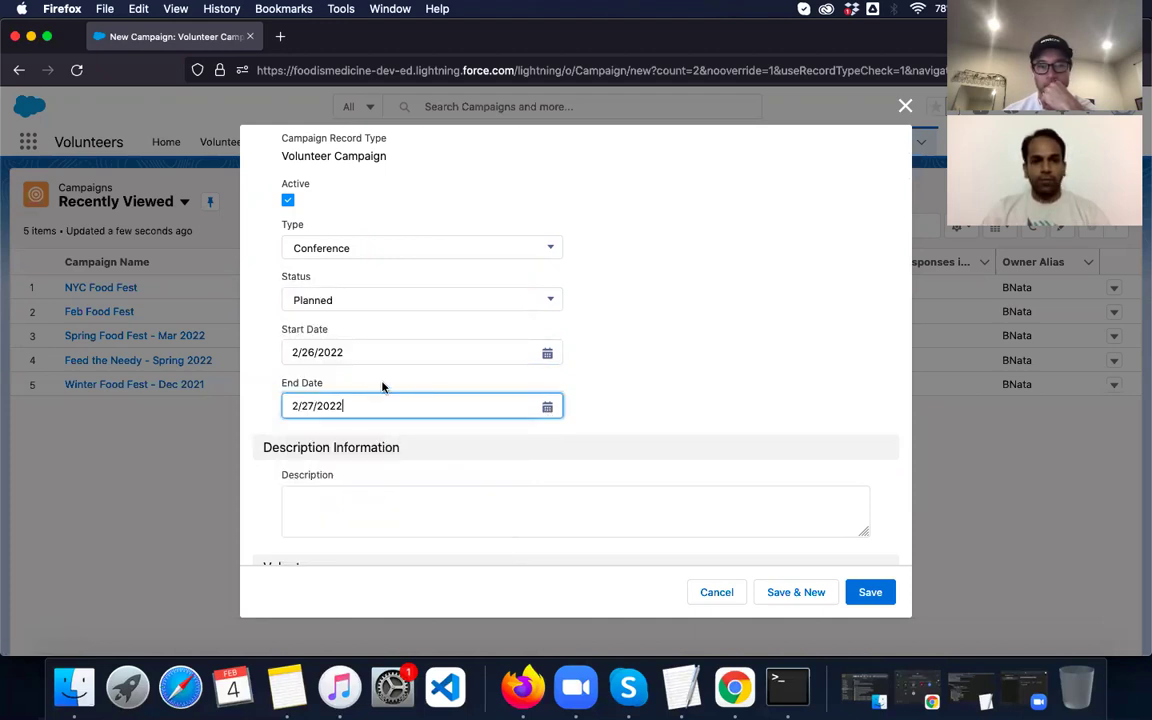
pyautogui.scroll(-2, 632, 419)
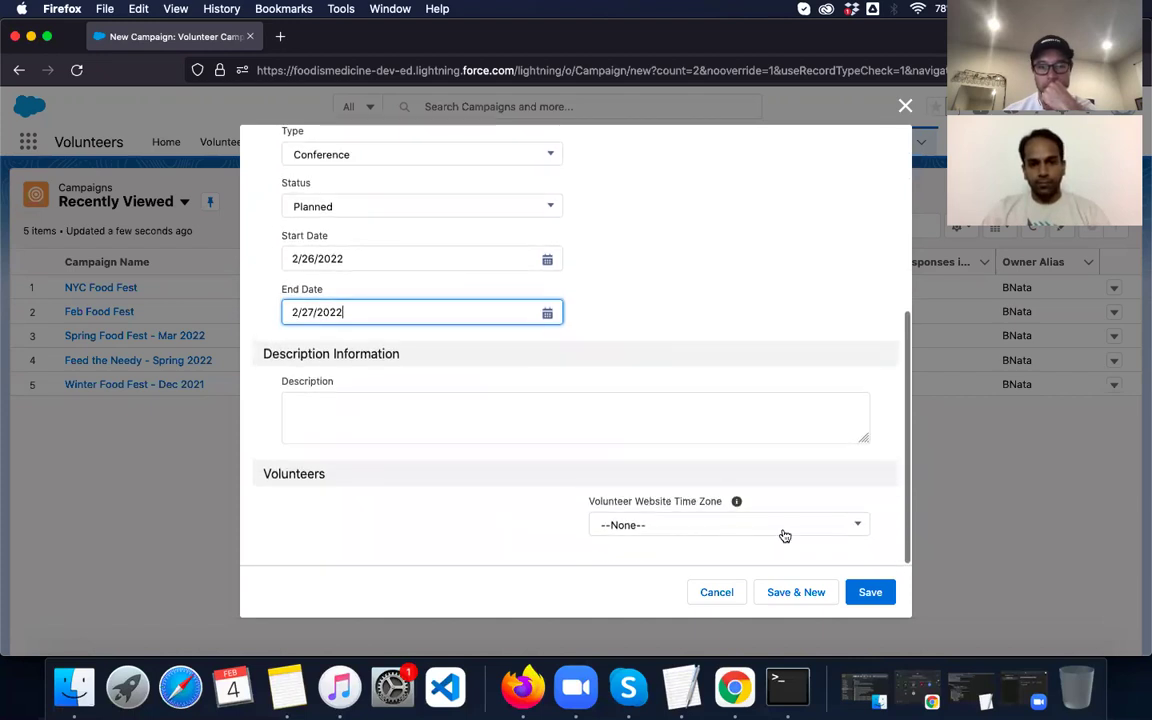
# - Save the campaign and start a volunteer job named Meal Preparation under it
pyautogui.click(870, 593)
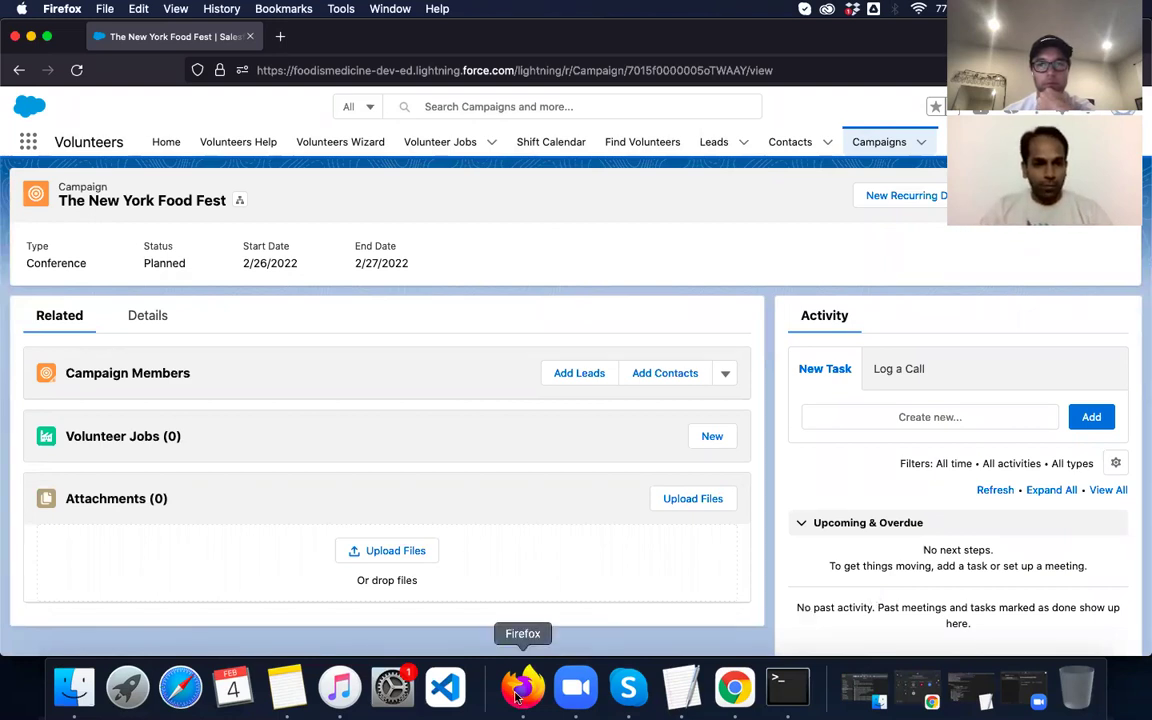
pyautogui.click(713, 438)
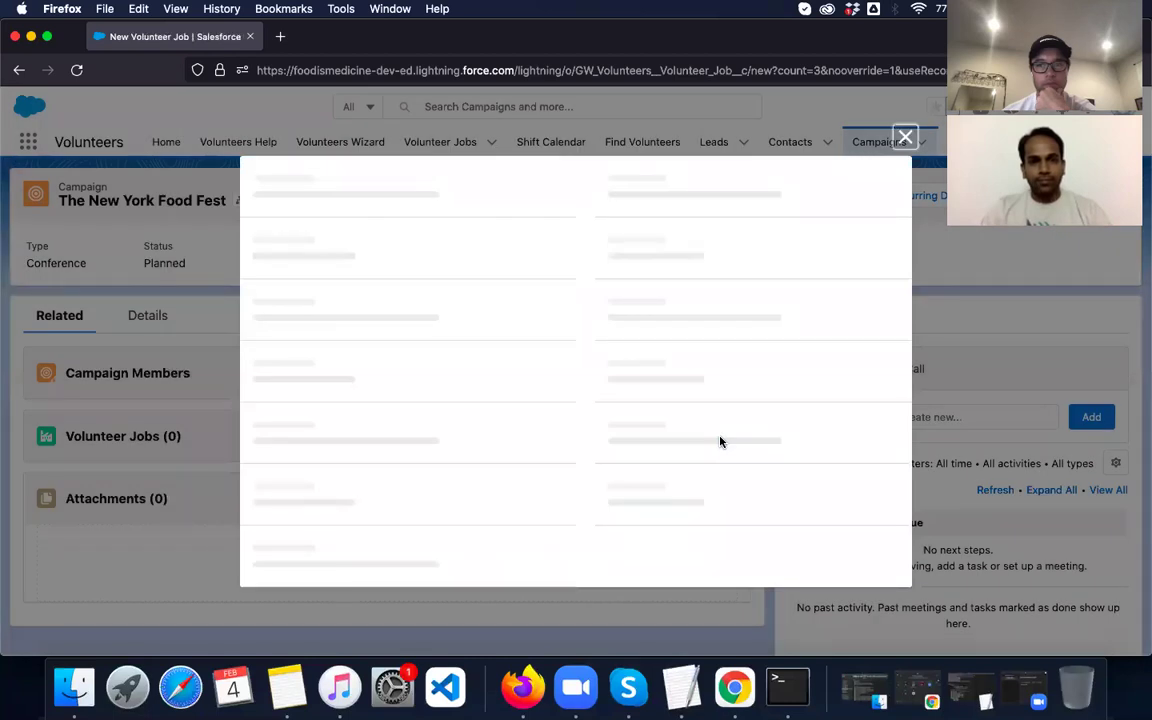
pyautogui.click(409, 240)
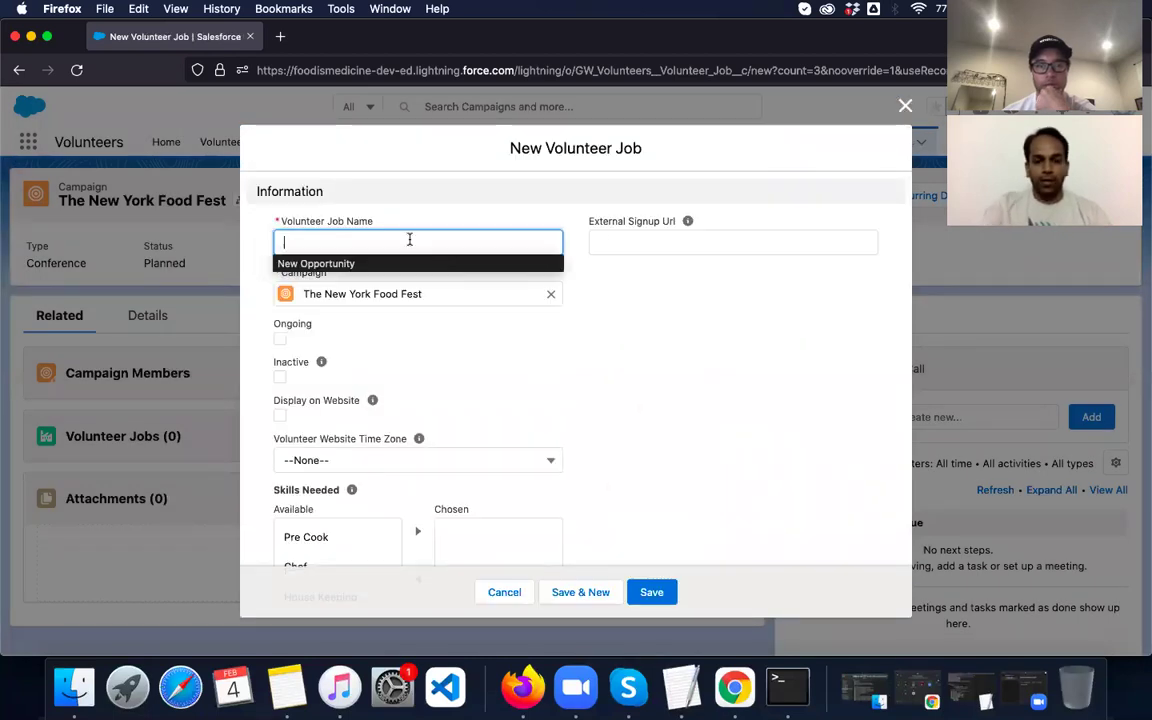
pyautogui.write('Meal Preparation')
pyautogui.click(483, 332)
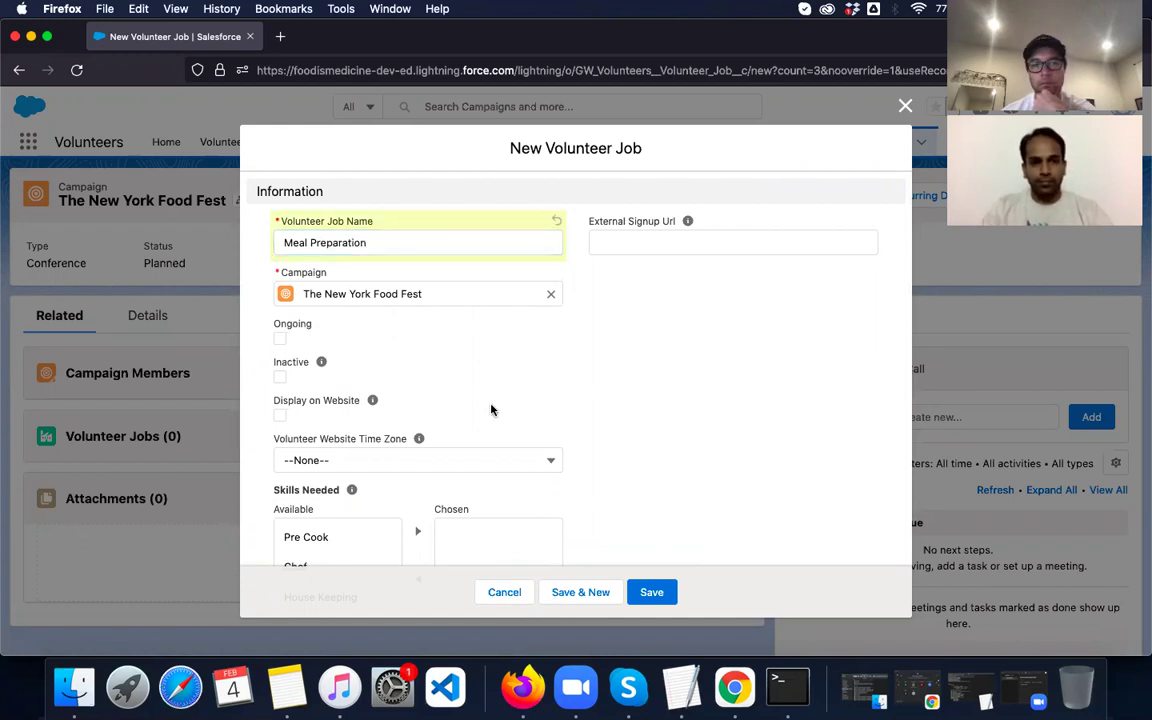
# - Add Pre Cook, Chef and Line Cook as the job's required skills and save it
pyautogui.scroll(-1, 491, 405)
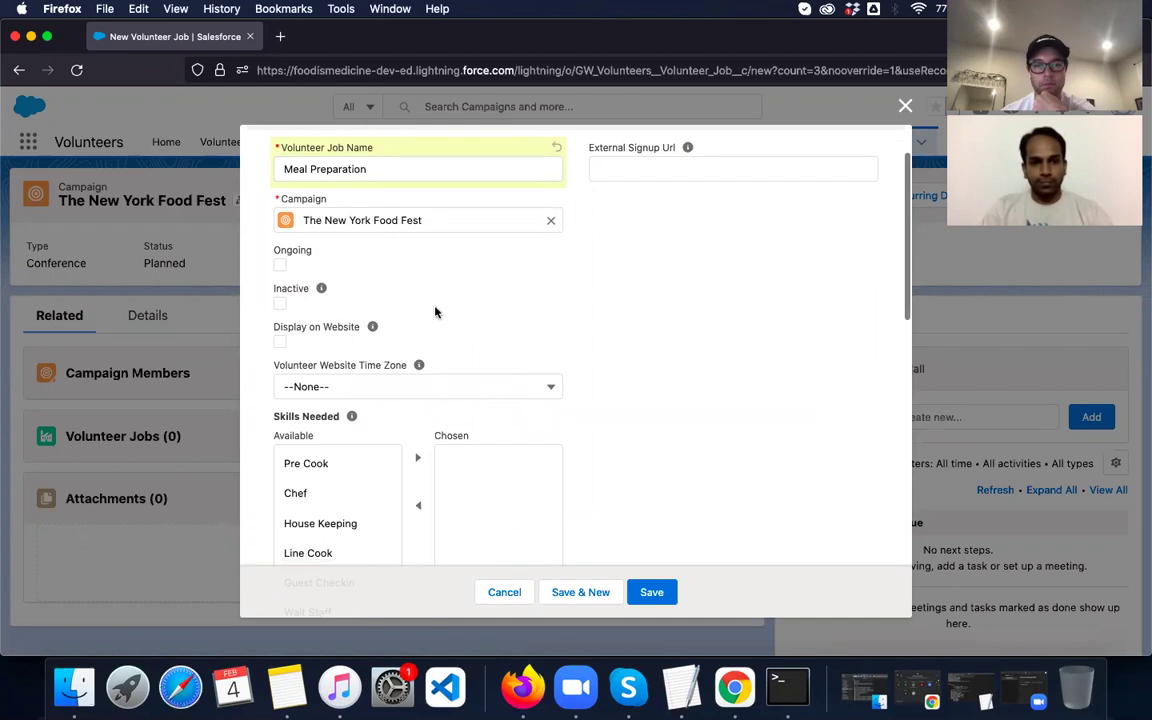
pyautogui.scroll(-1, 435, 312)
pyautogui.scroll(-4, 435, 312)
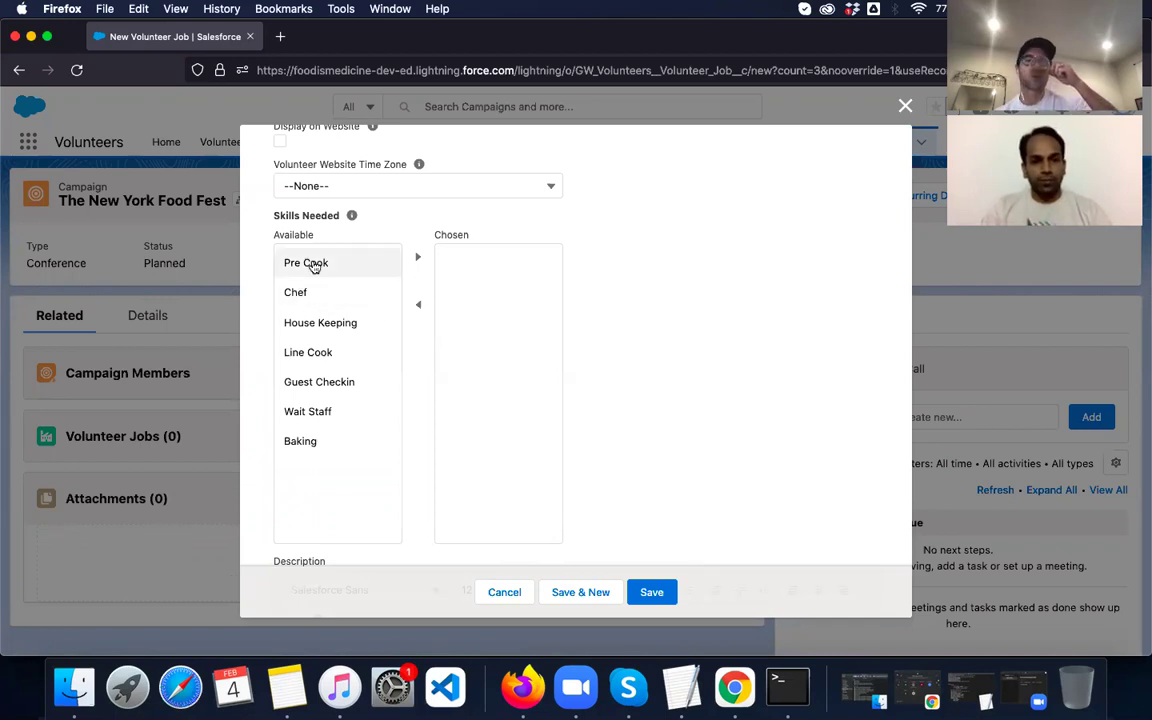
pyautogui.click(396, 266)
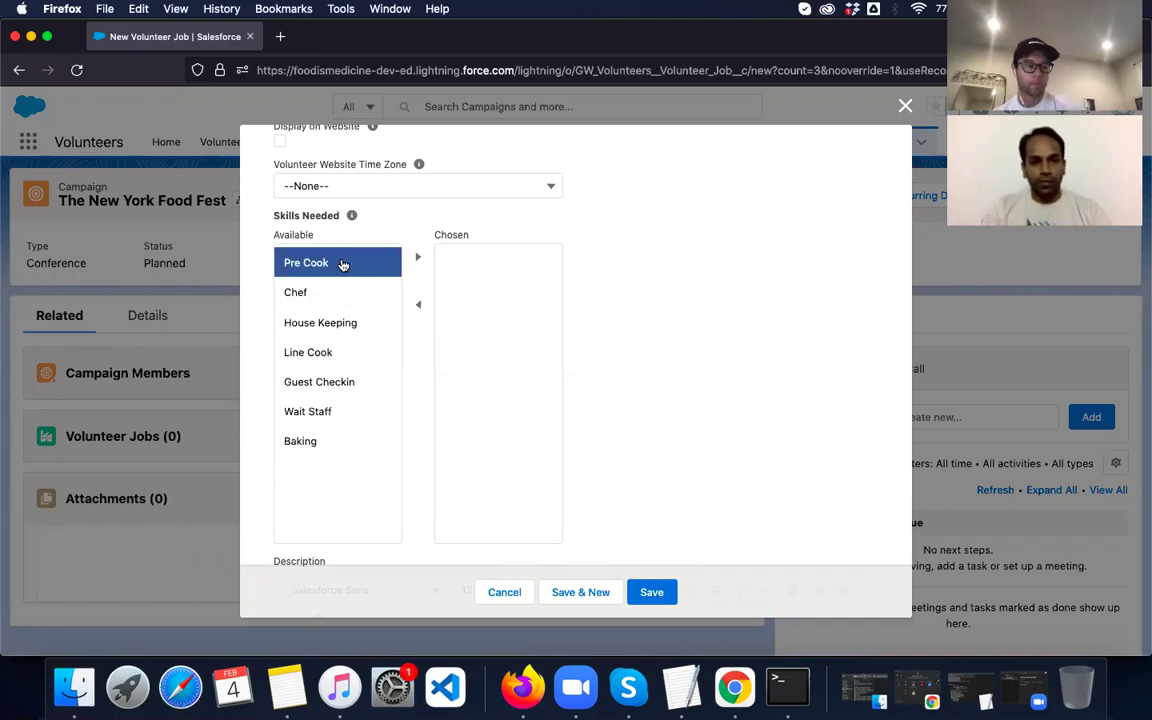
pyautogui.click(419, 262)
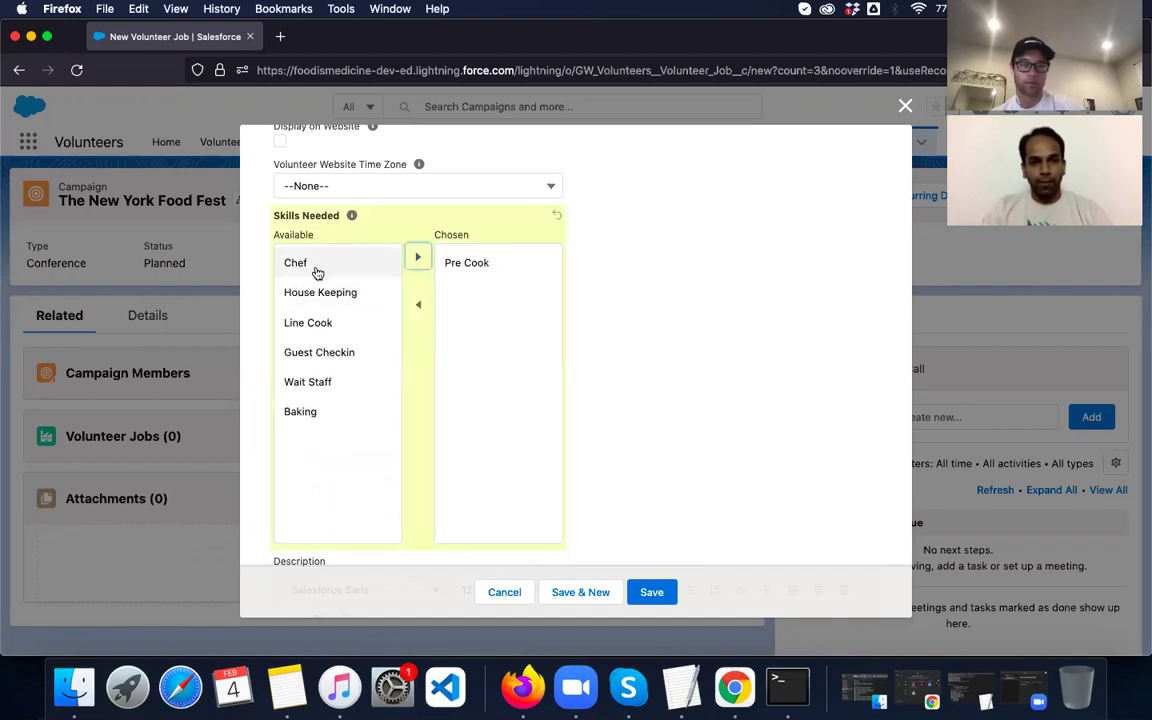
pyautogui.click(318, 264)
pyautogui.click(419, 262)
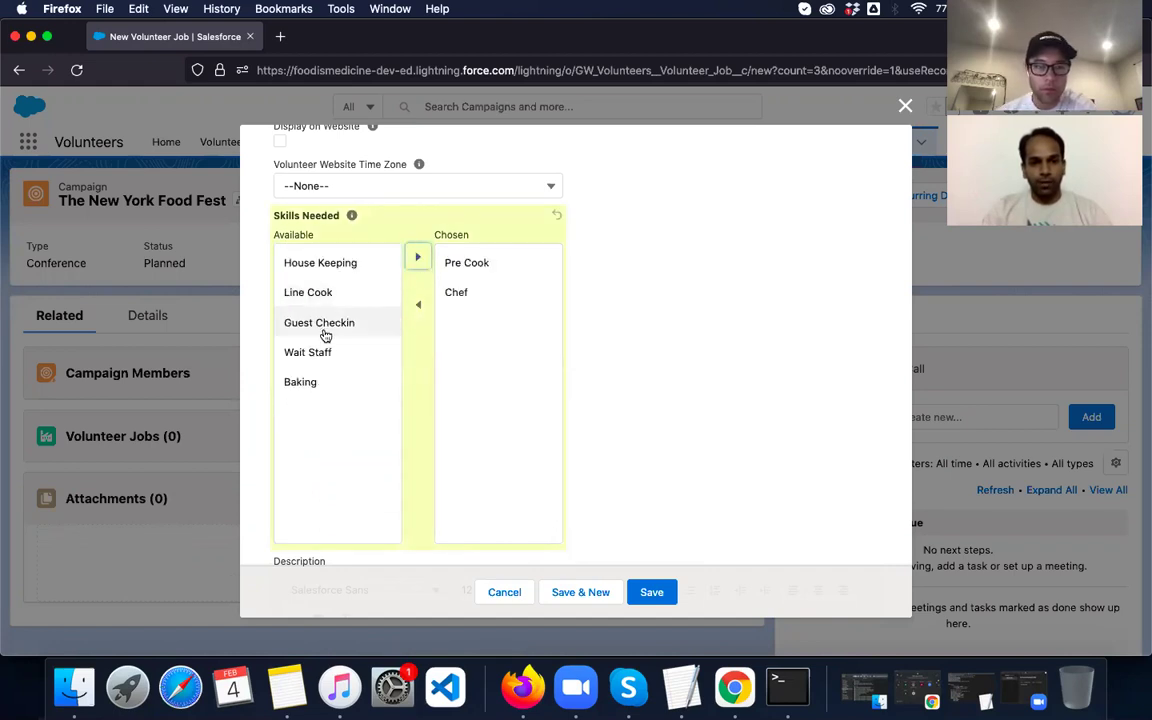
pyautogui.click(368, 288)
pyautogui.click(419, 258)
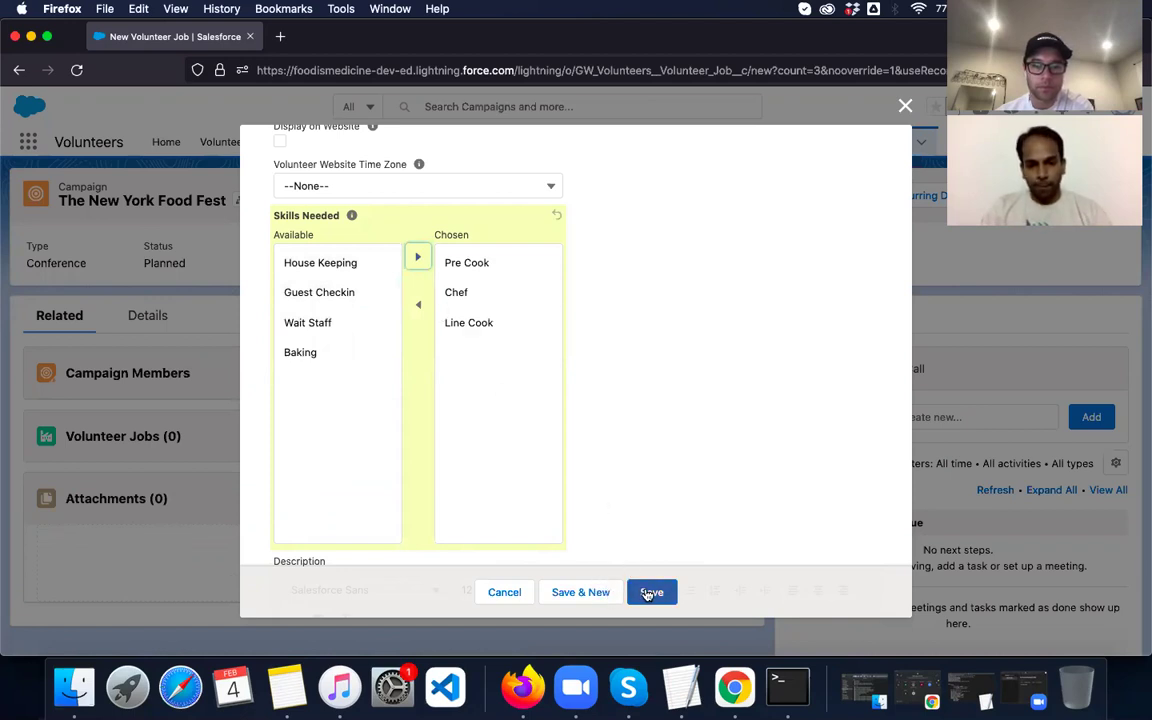
pyautogui.click(603, 594)
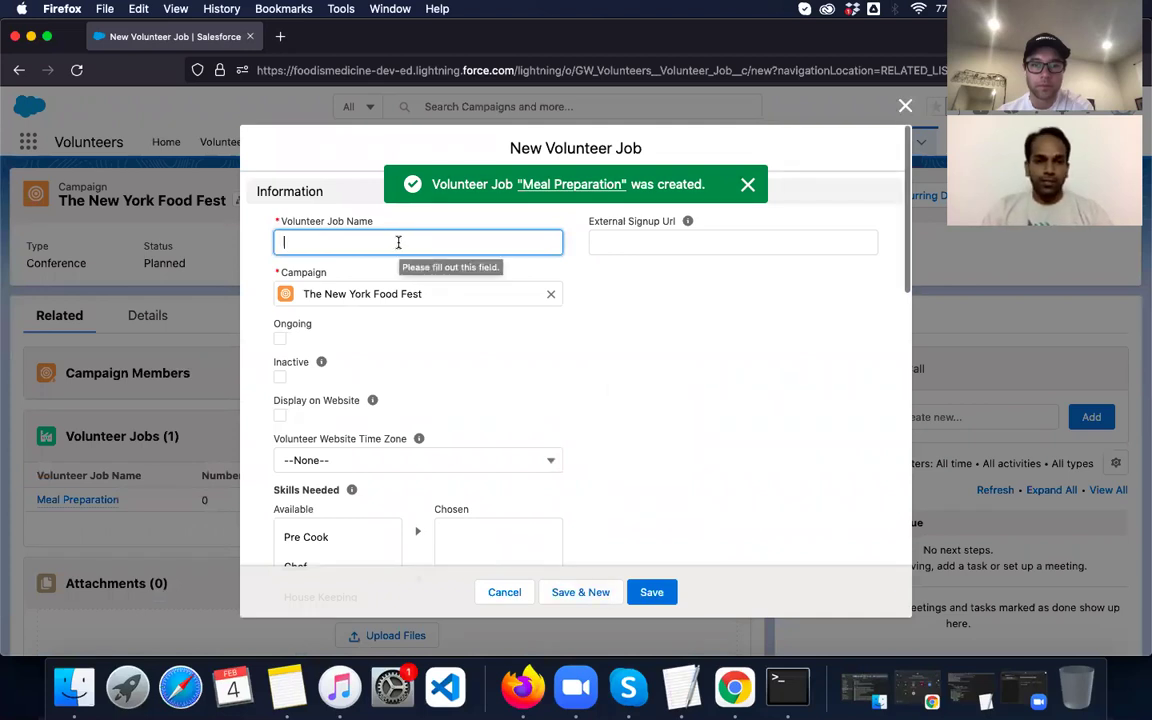
# - Name the second job Meal Distribution, choose Wait Staff and House Keeping skills, and save it
pyautogui.write('Meal Dis')
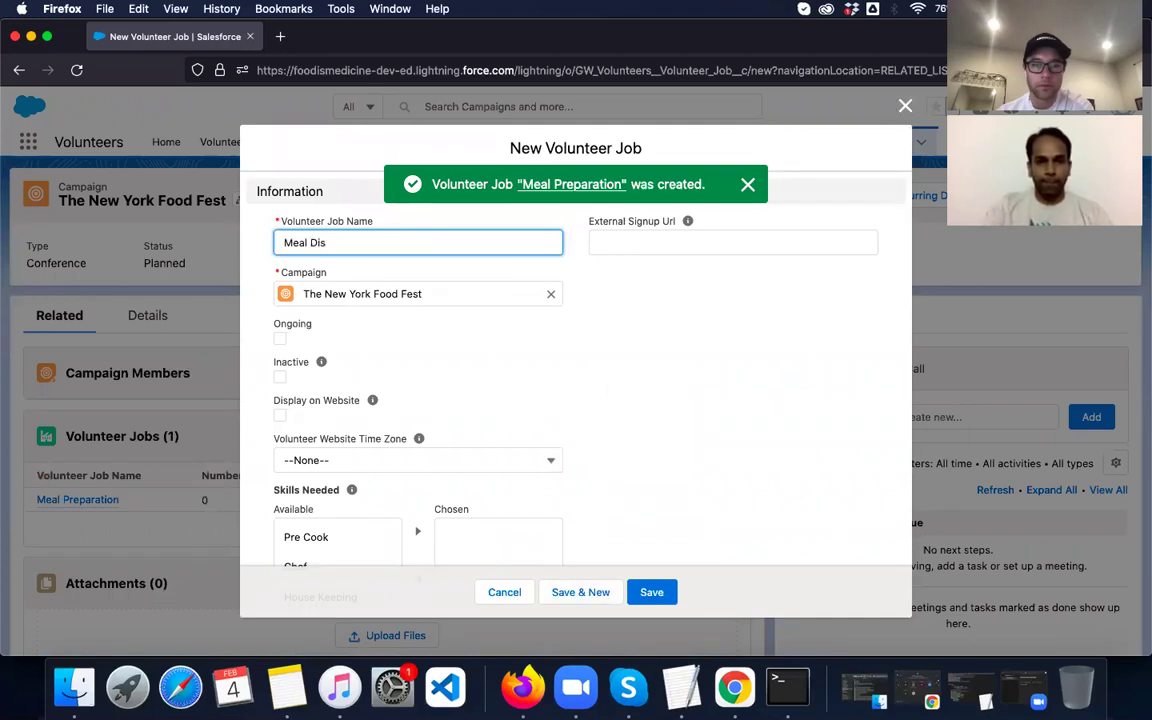
pyautogui.write('tricution')
pyautogui.scroll(-3, 487, 377)
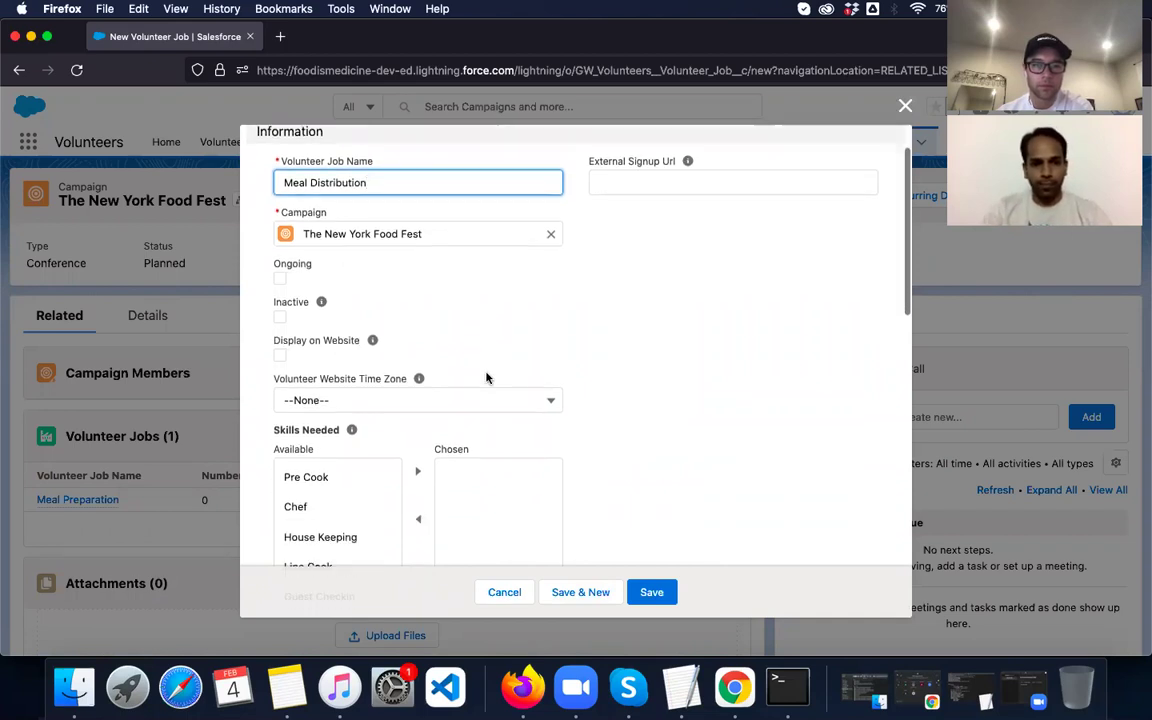
pyautogui.scroll(-3, 487, 377)
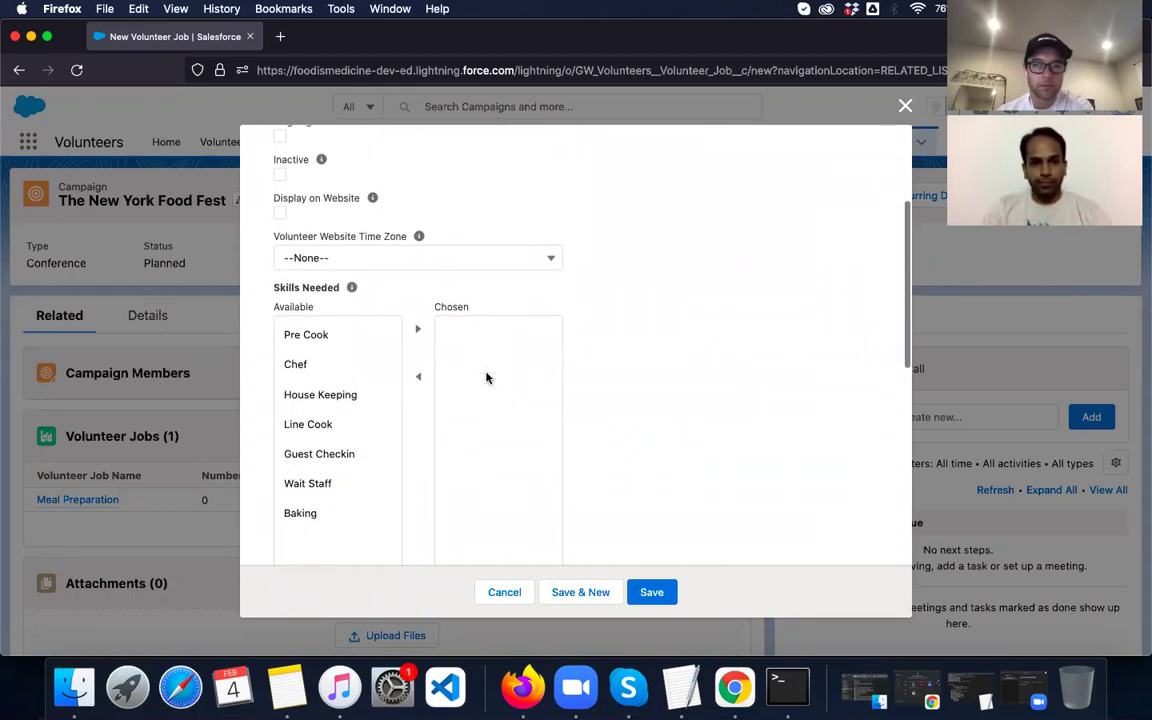
pyautogui.scroll(-1, 487, 377)
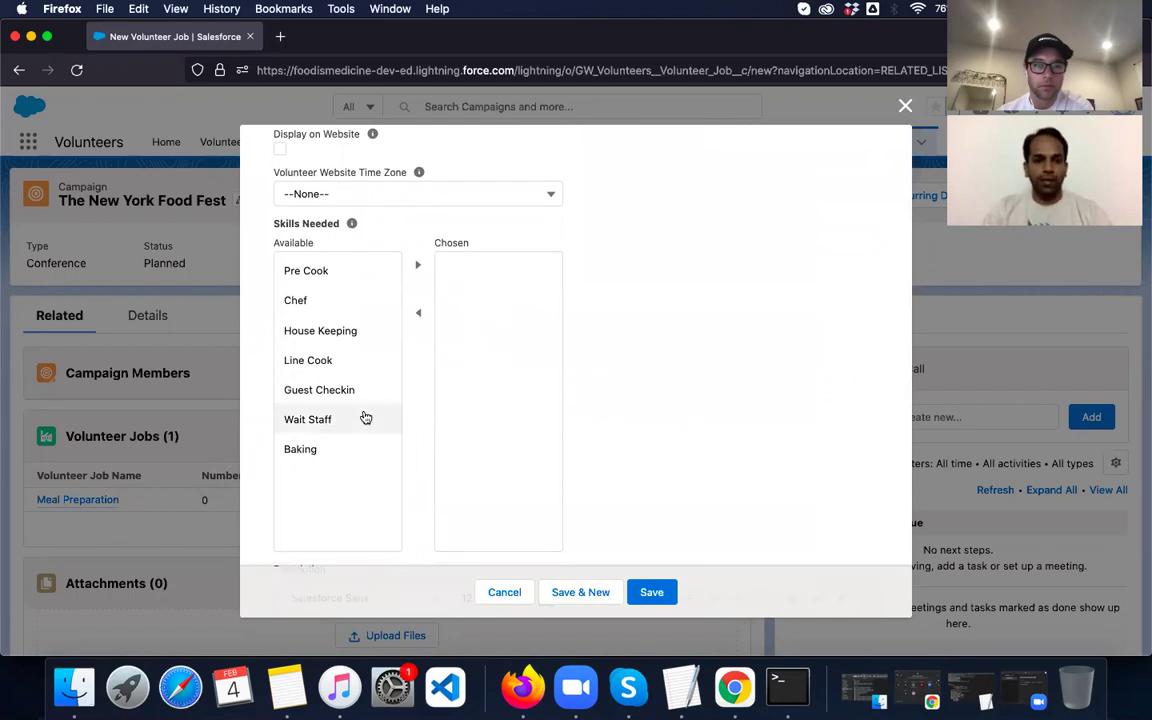
pyautogui.click(323, 422)
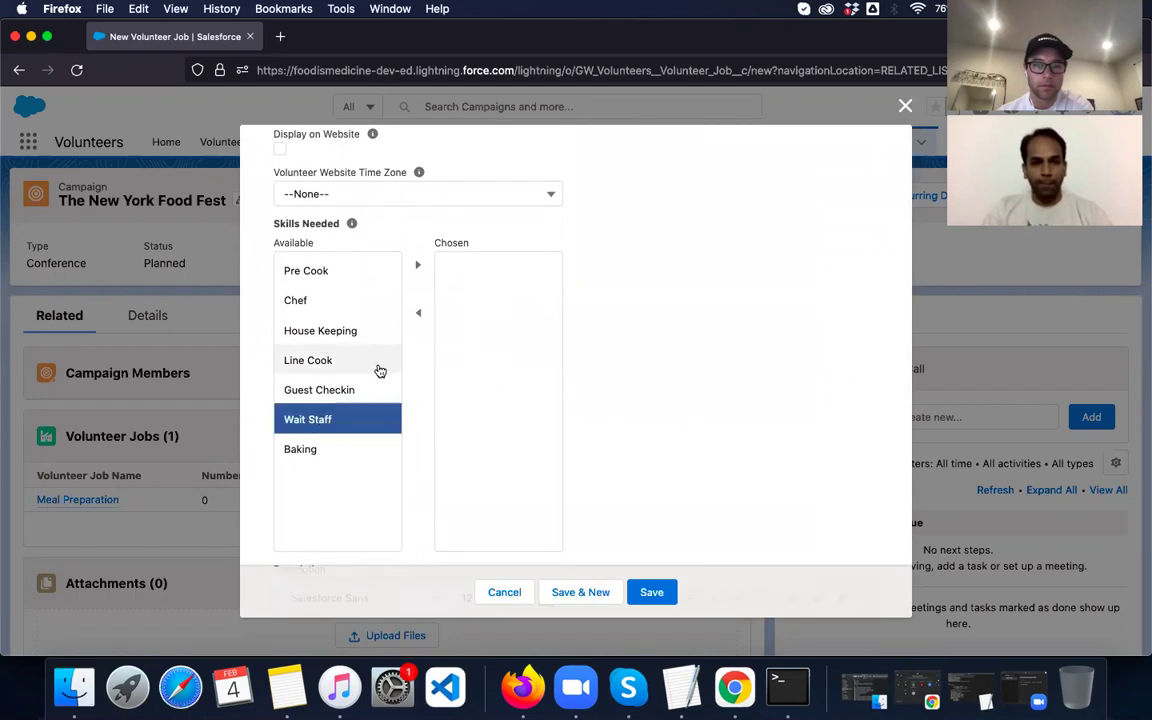
pyautogui.click(417, 264)
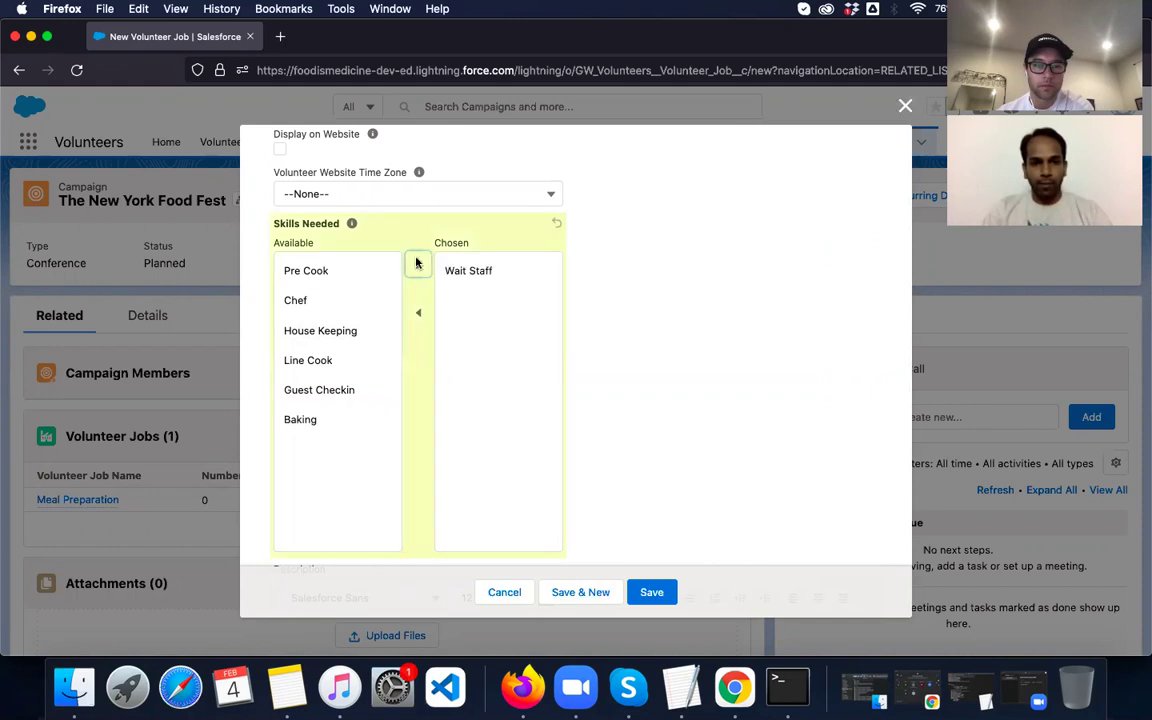
pyautogui.click(347, 331)
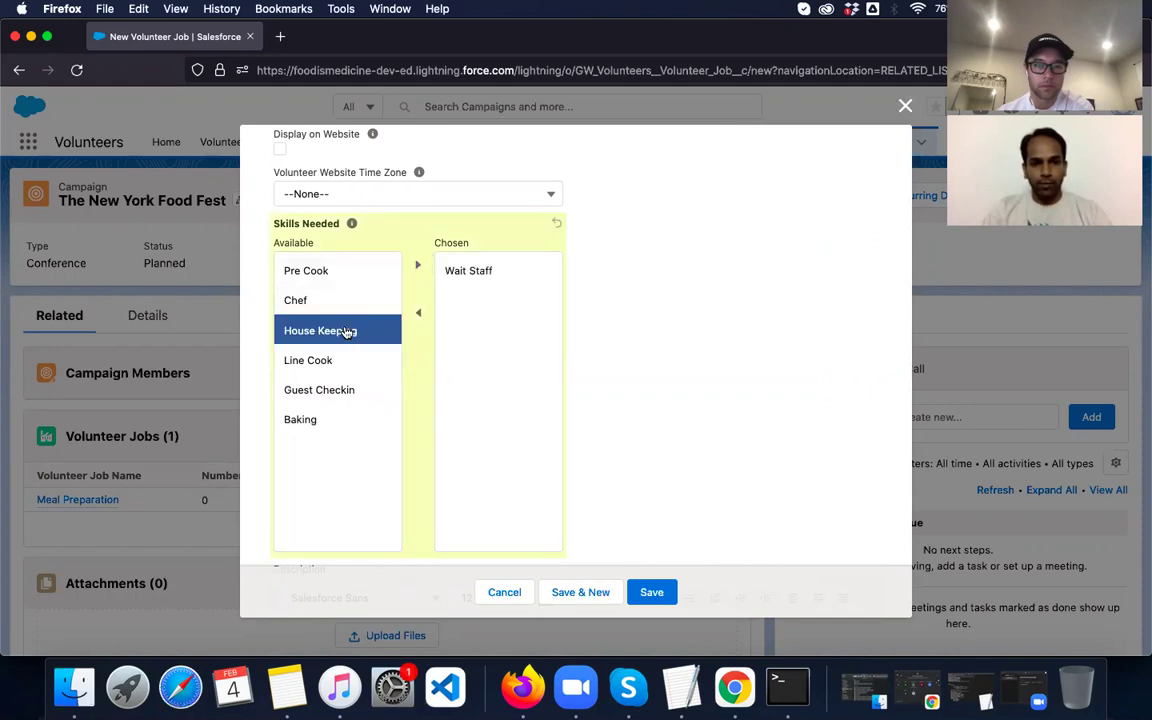
pyautogui.click(417, 264)
pyautogui.click(662, 594)
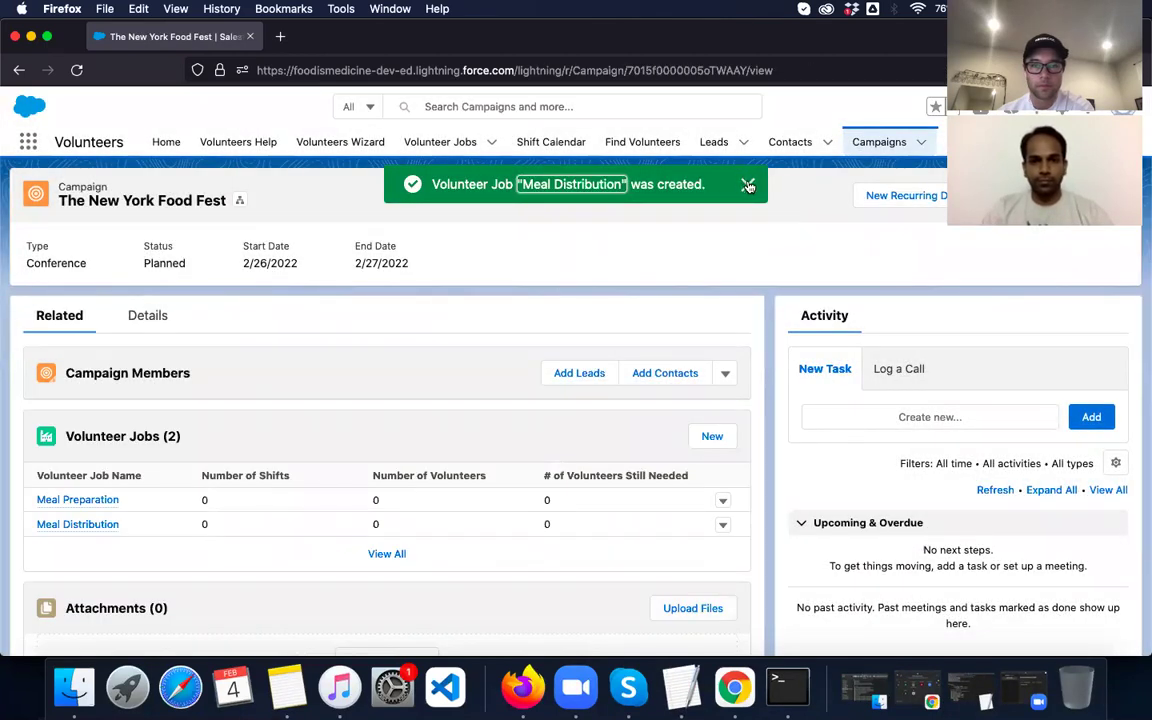
# - From the campaign, open the Meal Preparation job's related lists and start a new volunteer shift
pyautogui.click(748, 186)
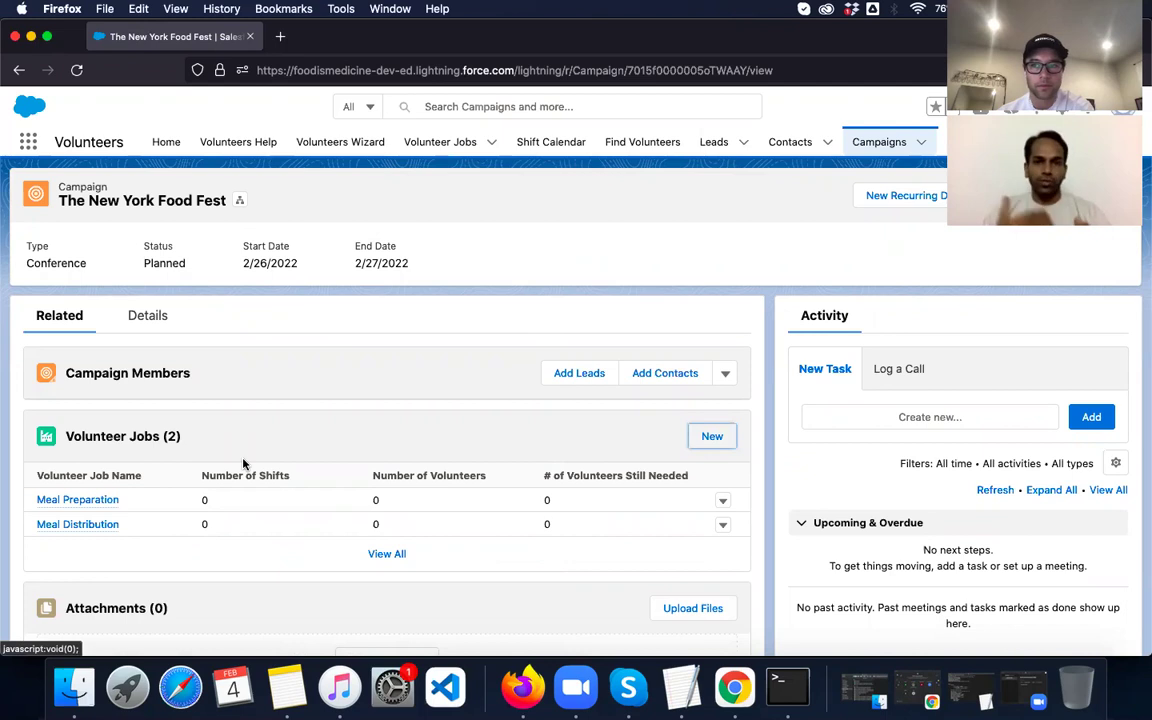
pyautogui.scroll(-1, 243, 463)
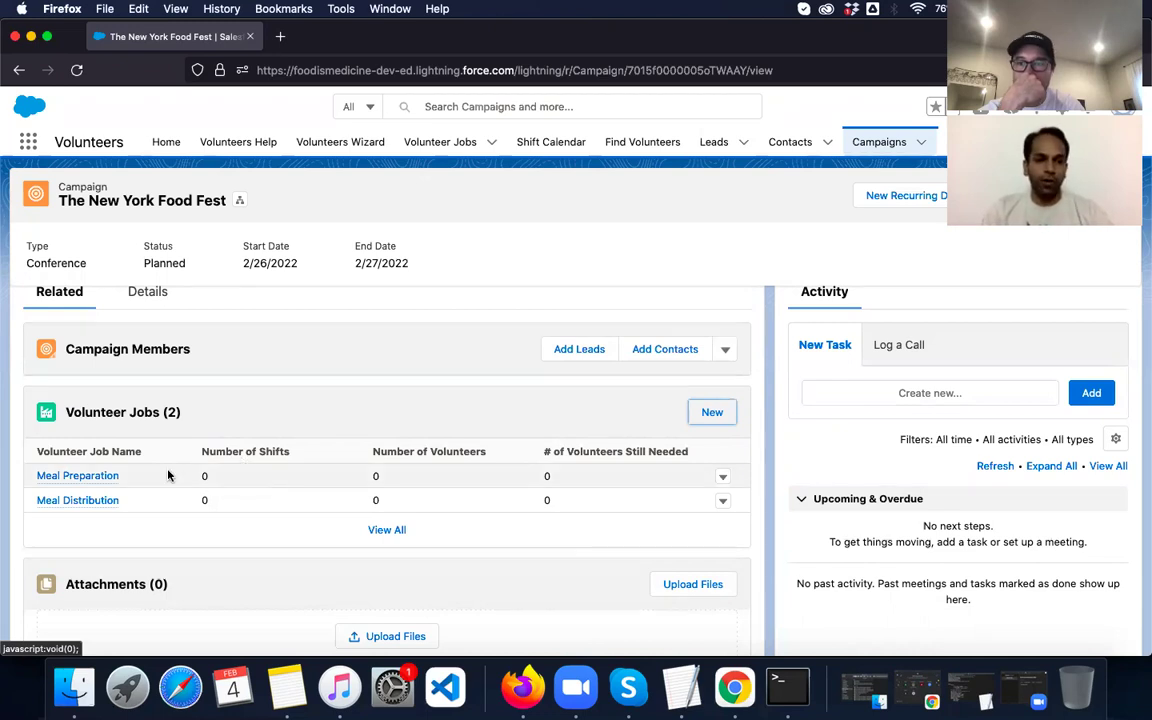
pyautogui.click(104, 477)
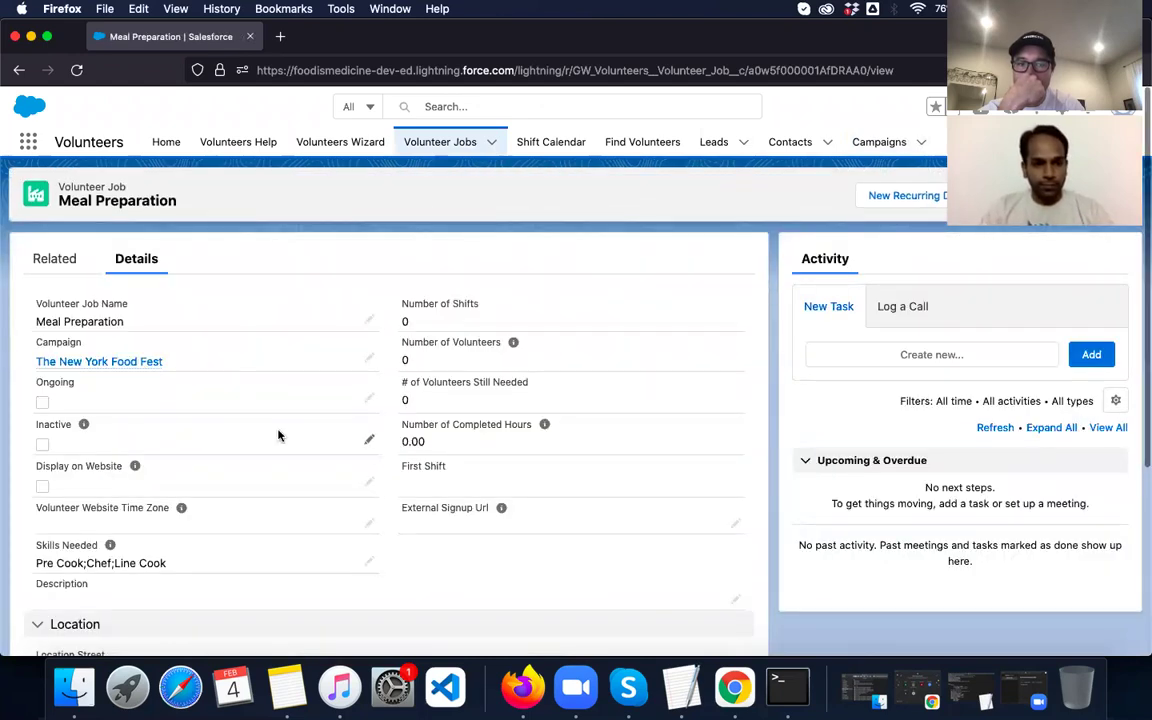
pyautogui.click(52, 262)
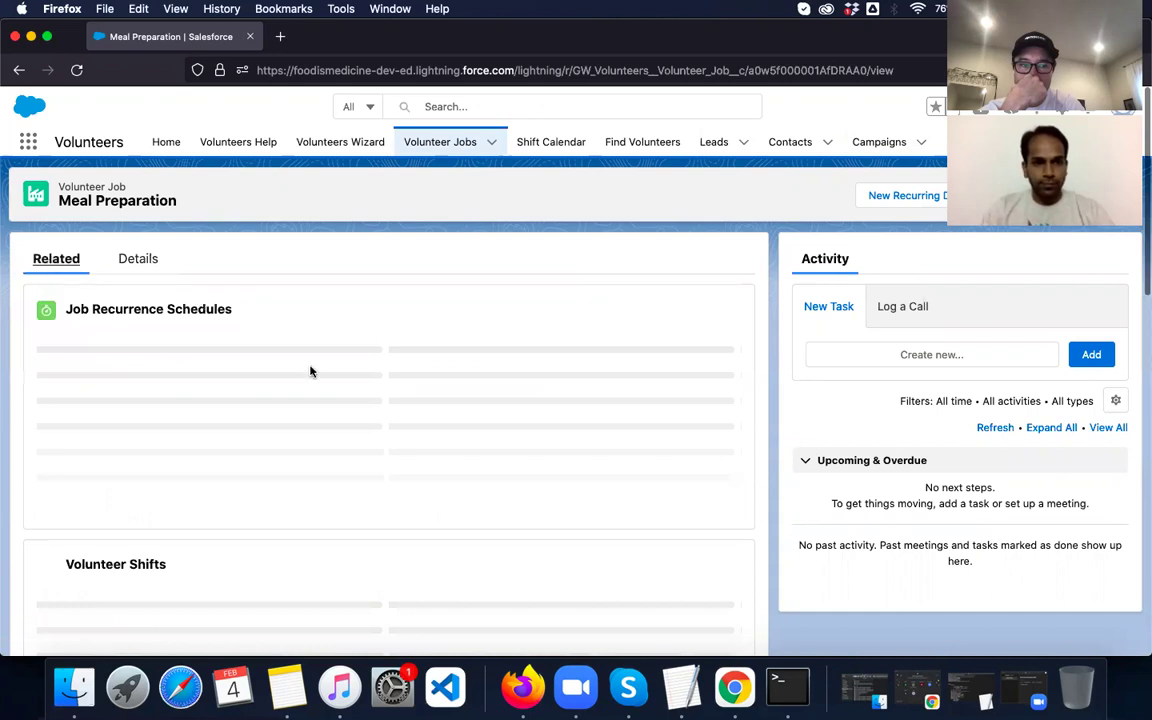
pyautogui.scroll(-2, 310, 372)
pyautogui.scroll(2, 310, 372)
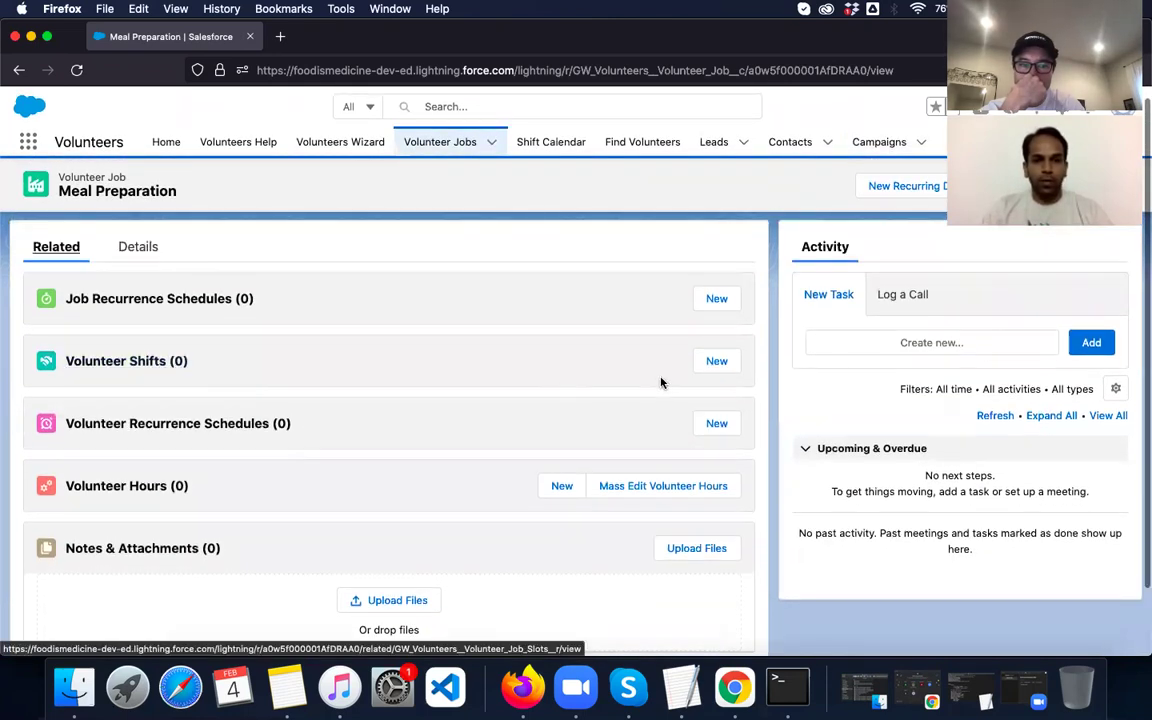
pyautogui.click(720, 362)
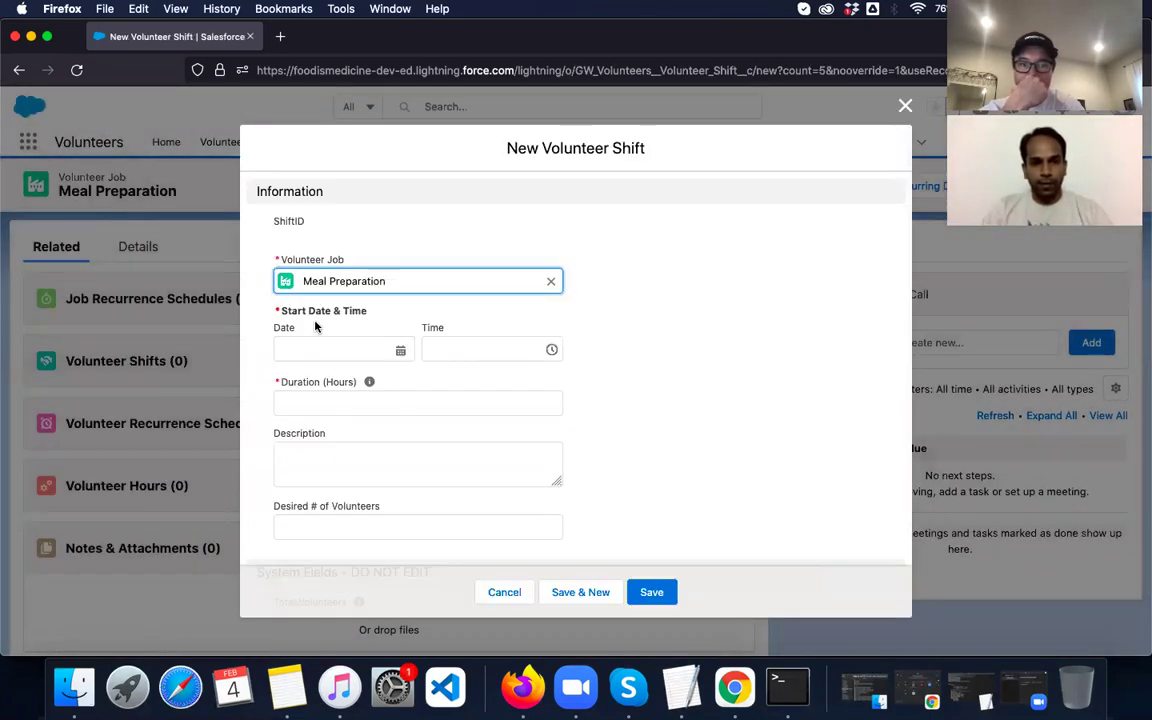
# - Set the shift to start on 2/26/2022 at 4:00 PM
pyautogui.scroll(-1, 375, 378)
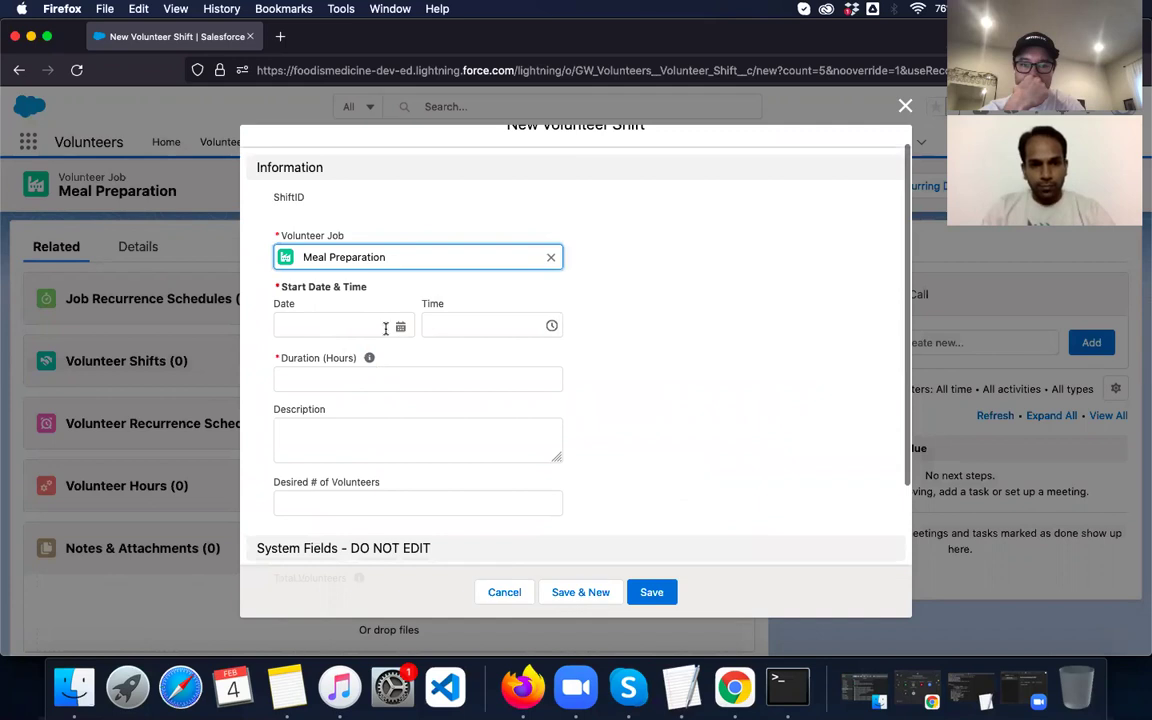
pyautogui.click(398, 324)
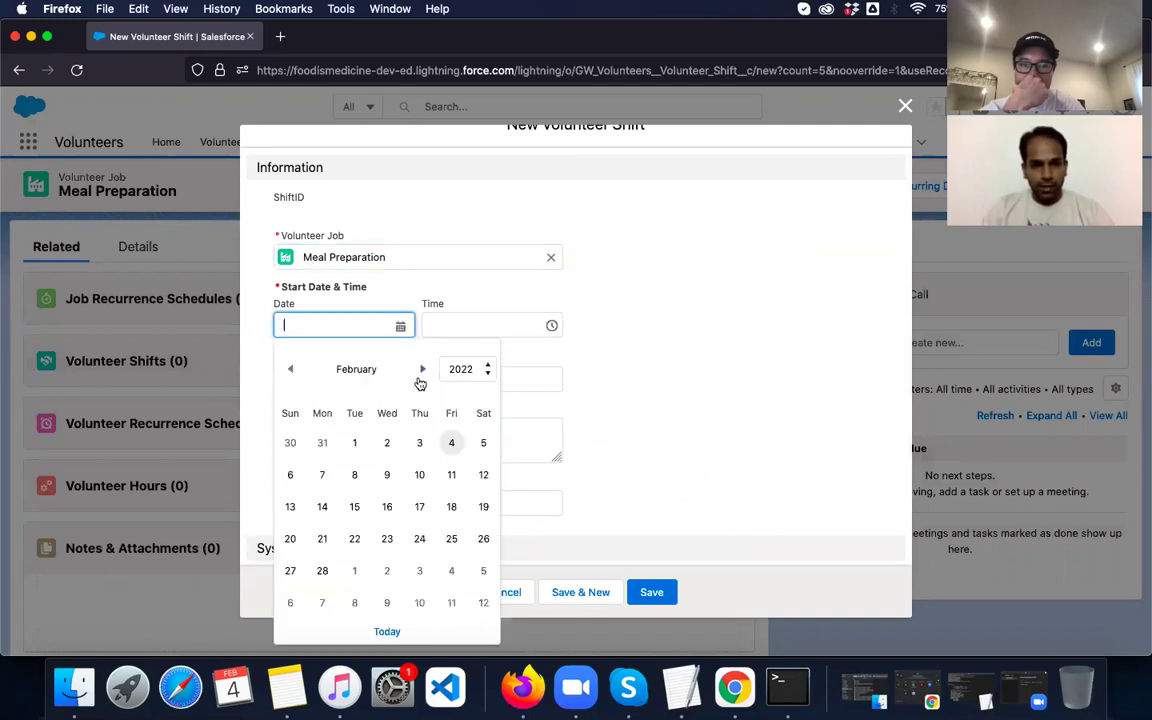
pyautogui.click(483, 539)
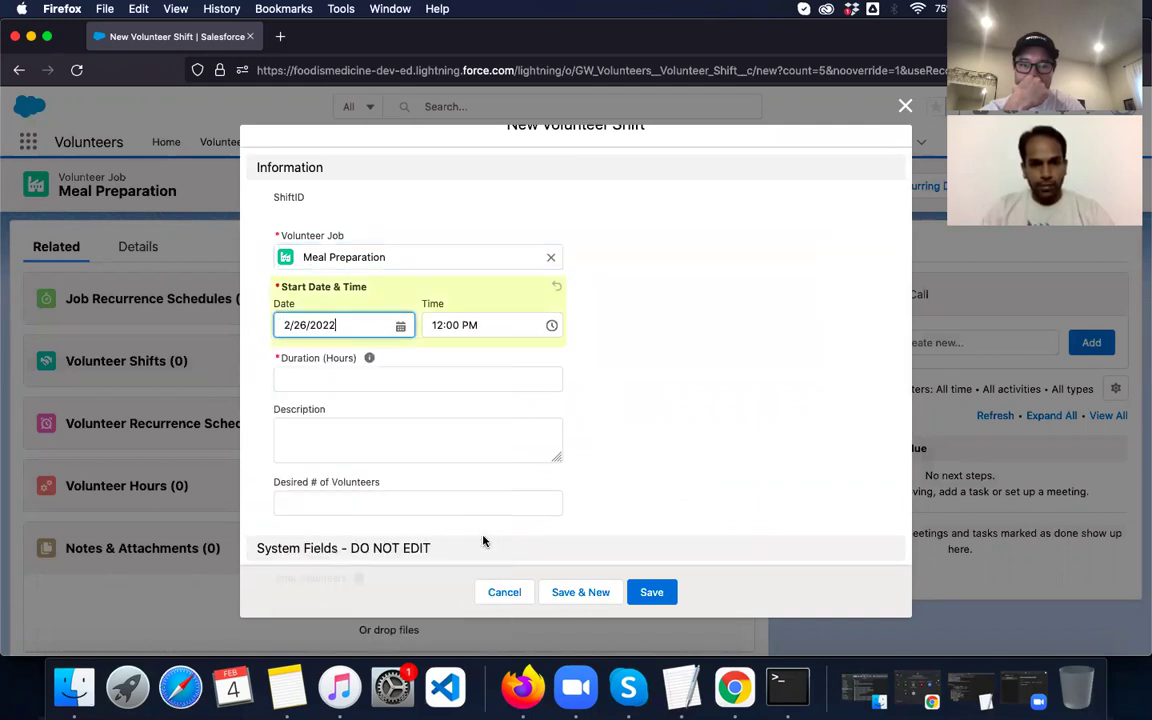
pyautogui.click(449, 325)
pyautogui.scroll(1, 506, 406)
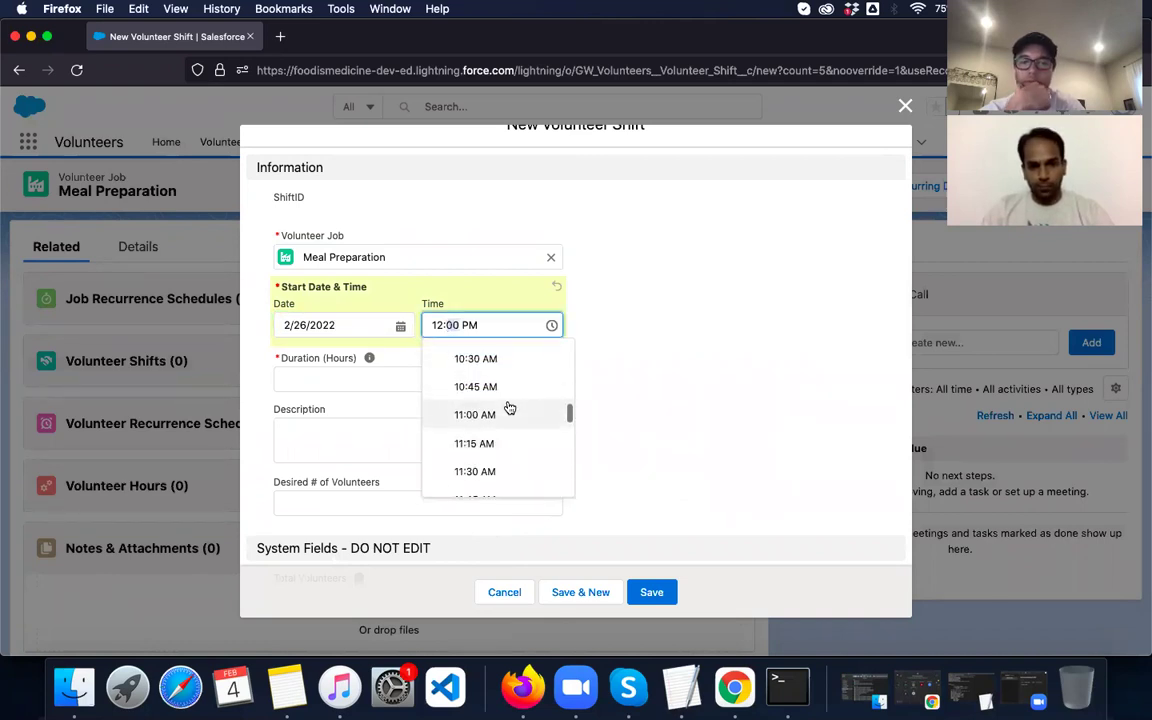
pyautogui.scroll(-2, 509, 407)
pyautogui.scroll(-5, 509, 407)
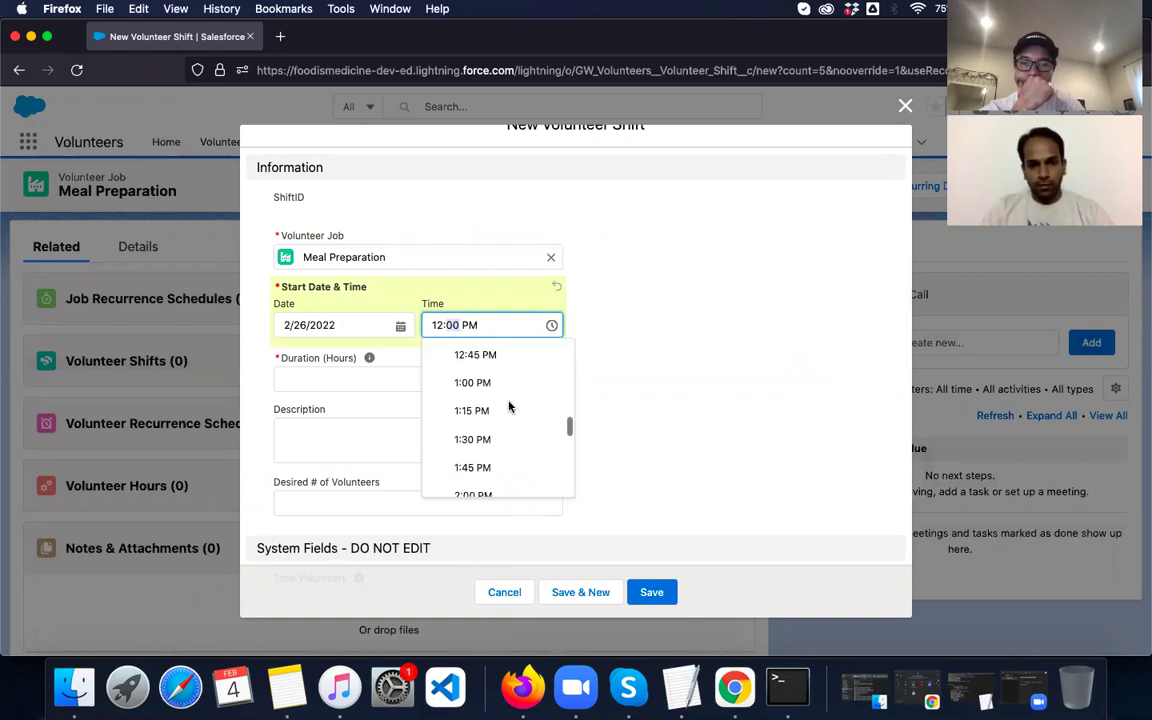
pyautogui.scroll(-3, 509, 407)
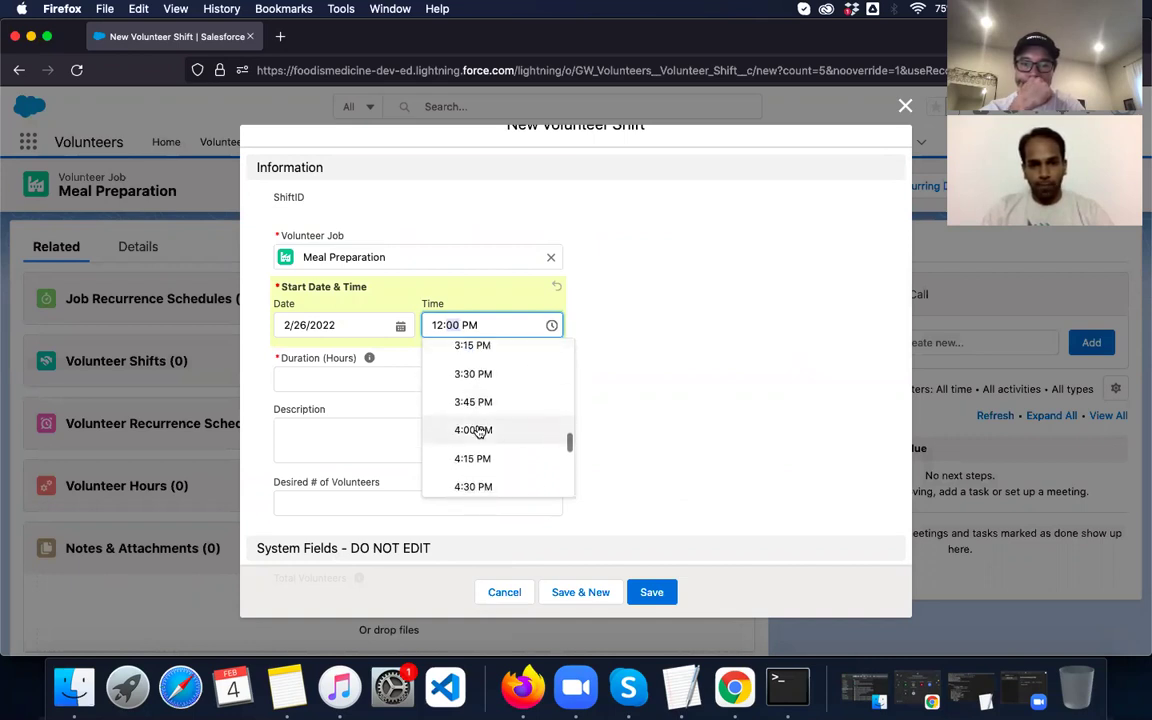
pyautogui.click(481, 429)
# - Enter a 2-hour duration and 3 desired volunteers, then save the shift
pyautogui.click(290, 380)
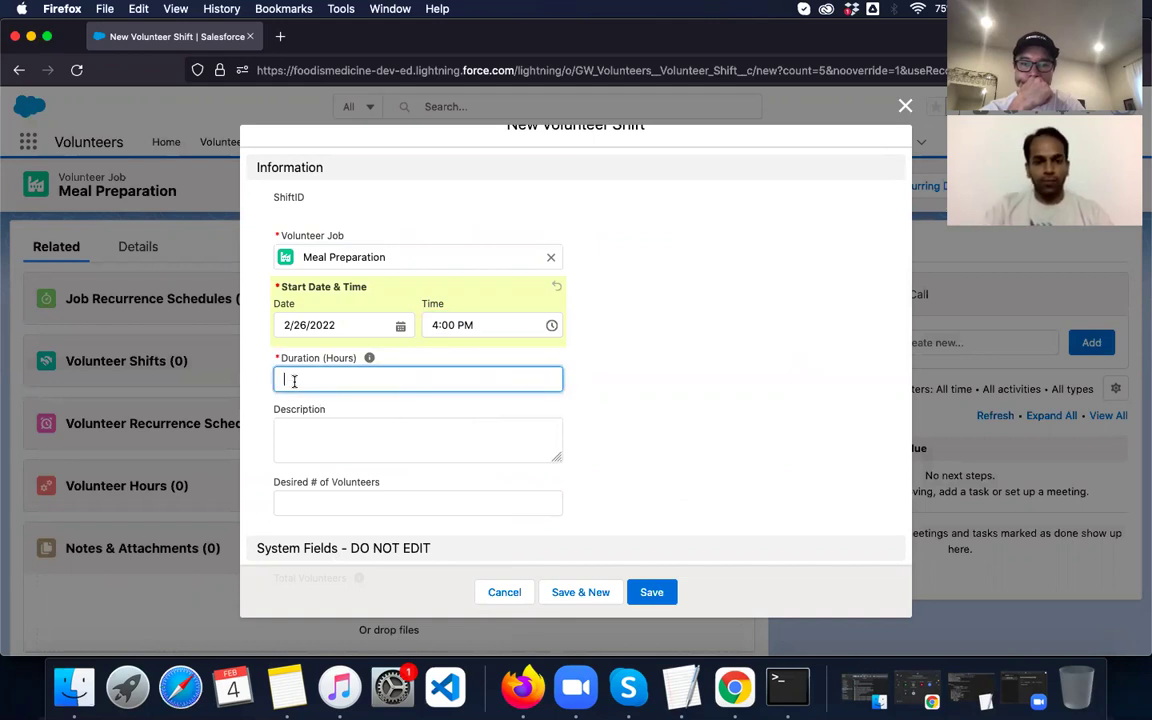
pyautogui.write('2')
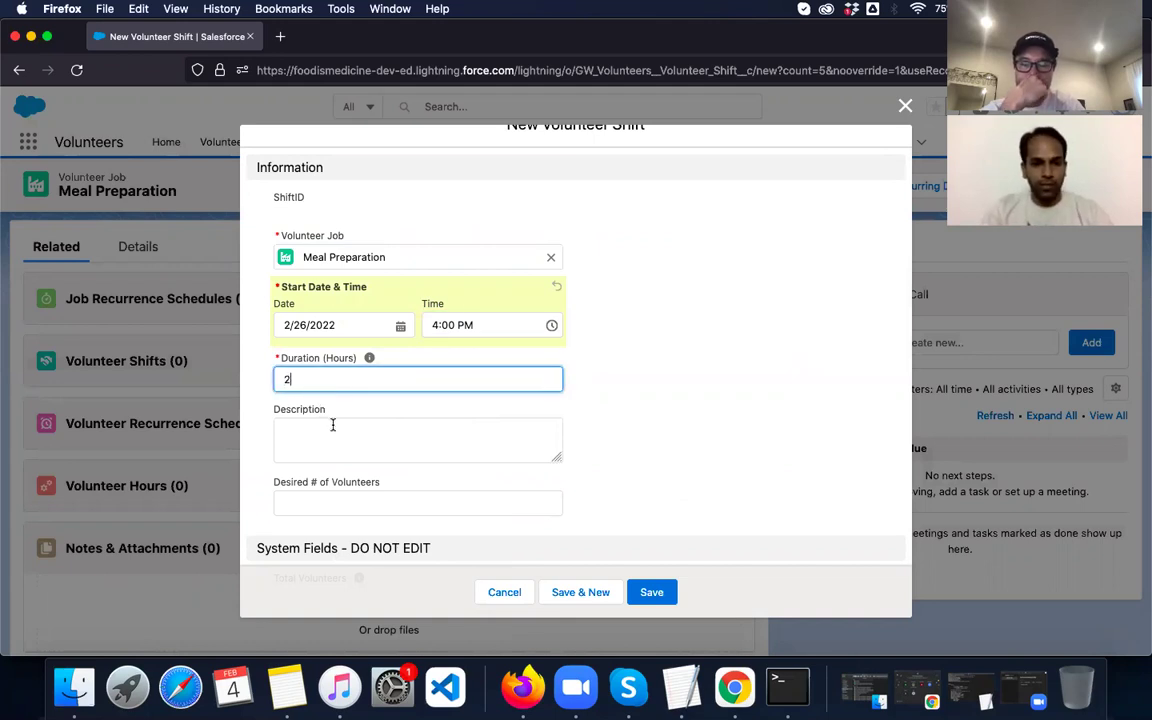
pyautogui.click(342, 427)
pyautogui.scroll(-3, 494, 481)
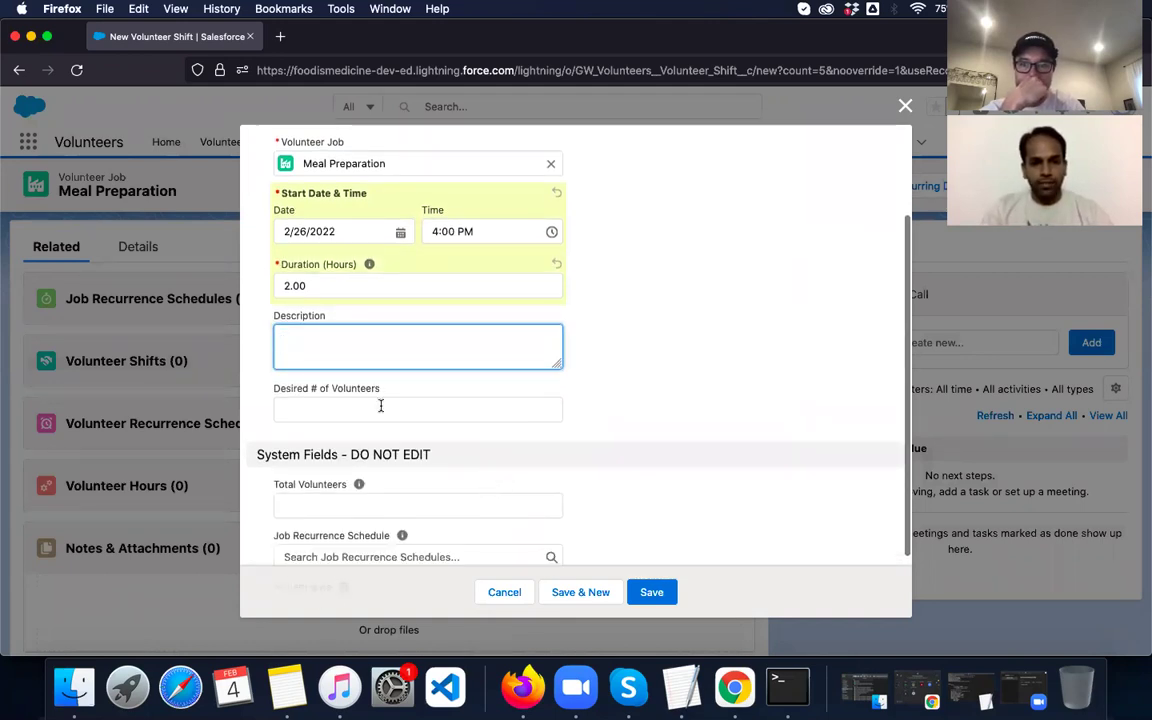
pyautogui.click(373, 409)
pyautogui.write('3')
pyautogui.click(617, 424)
pyautogui.scroll(-3, 616, 426)
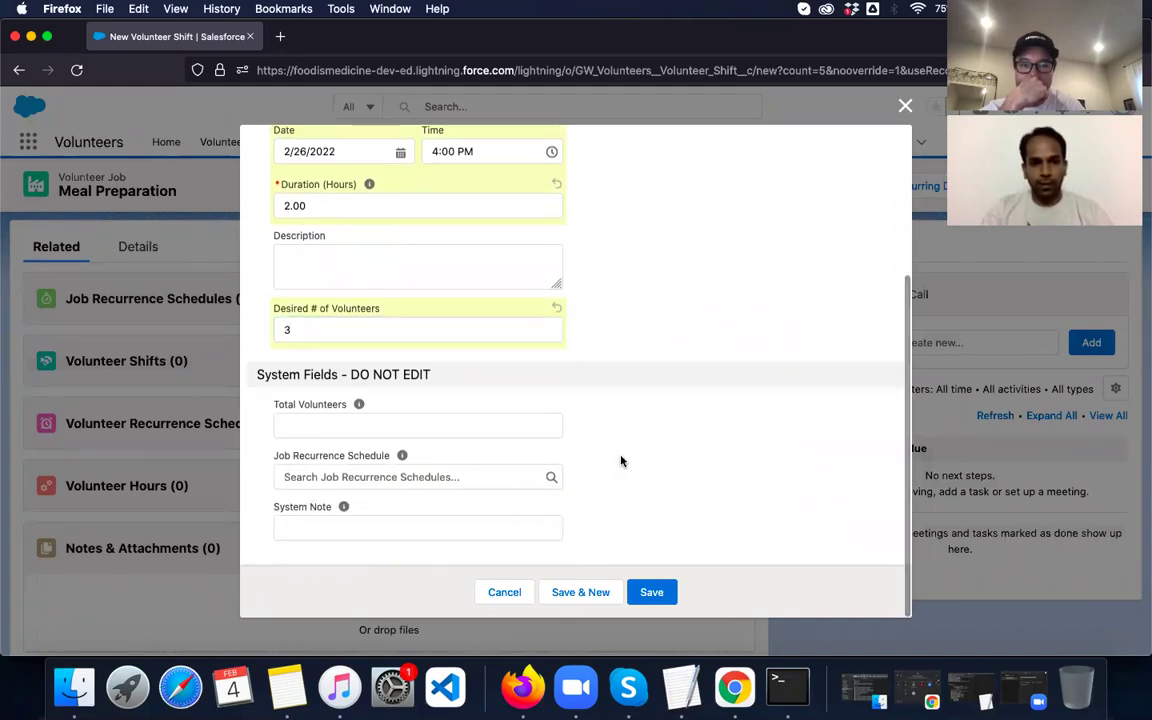
pyautogui.scroll(6, 627, 488)
pyautogui.scroll(-5, 627, 489)
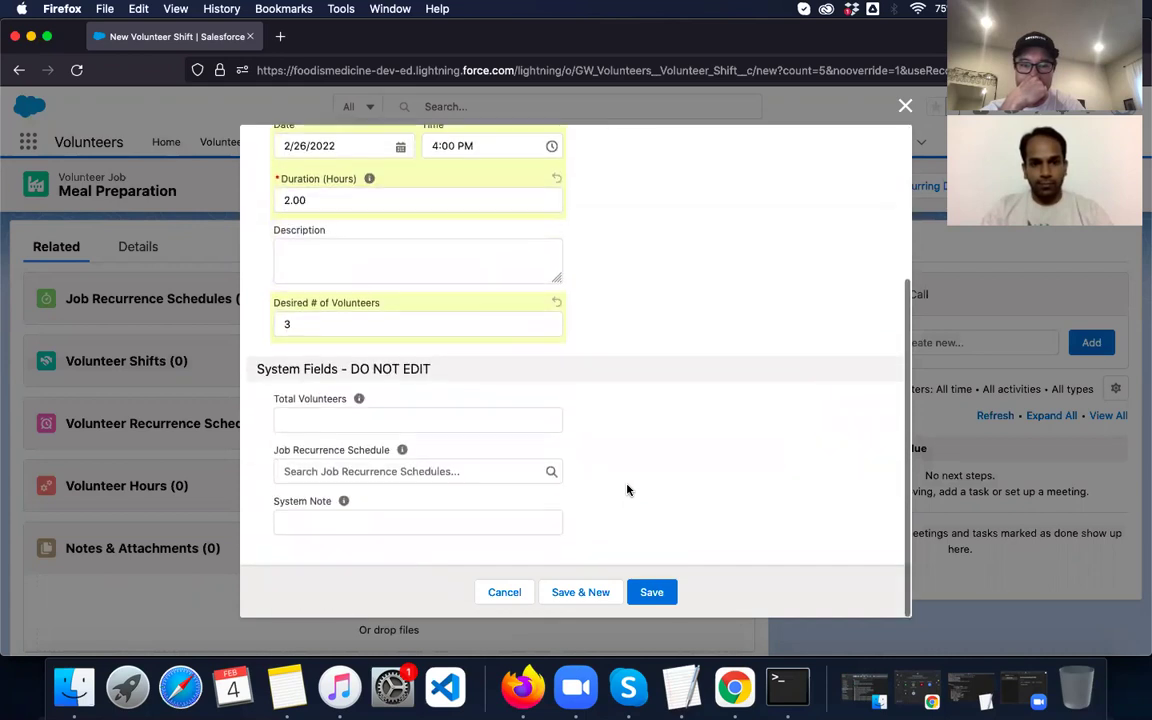
pyautogui.click(652, 592)
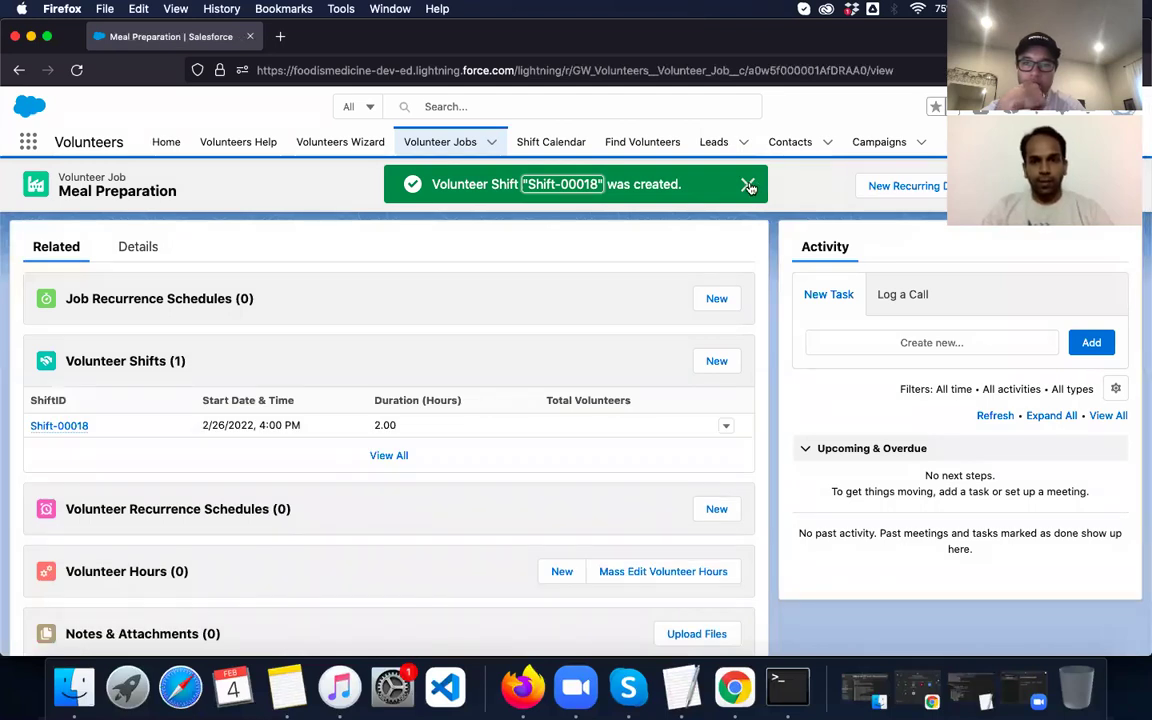
# - Dismiss the confirmation and open the Meal Distribution job's related lists from Volunteer Jobs
pyautogui.click(746, 185)
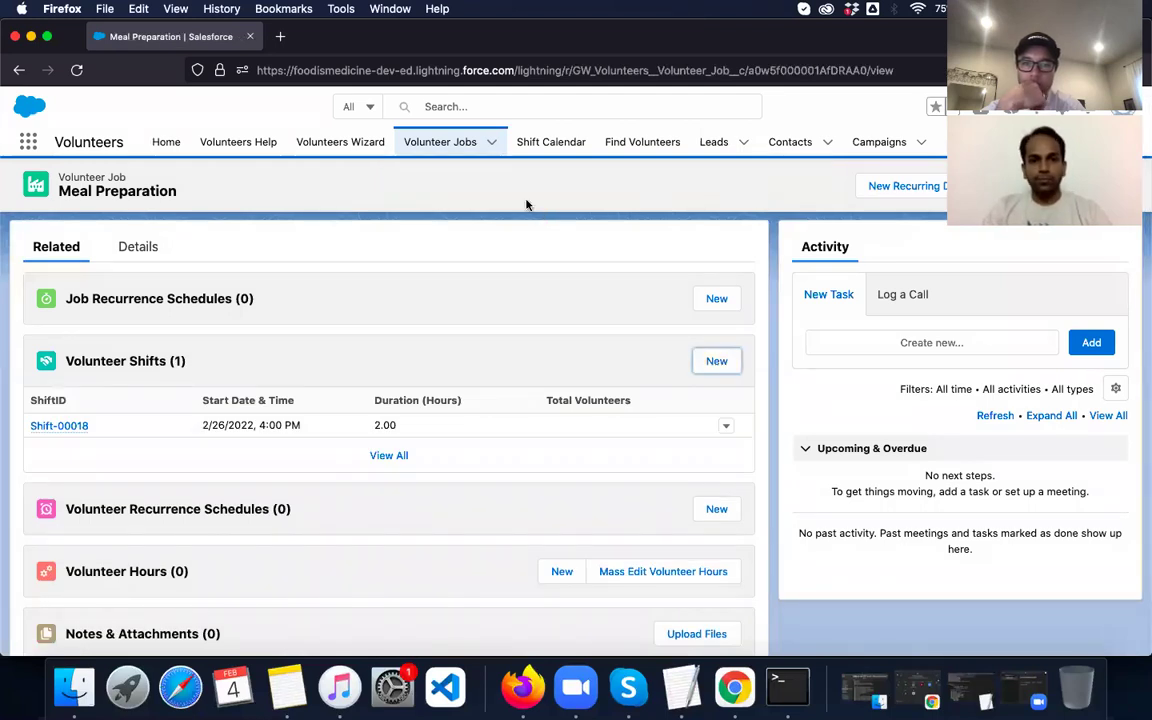
pyautogui.click(453, 147)
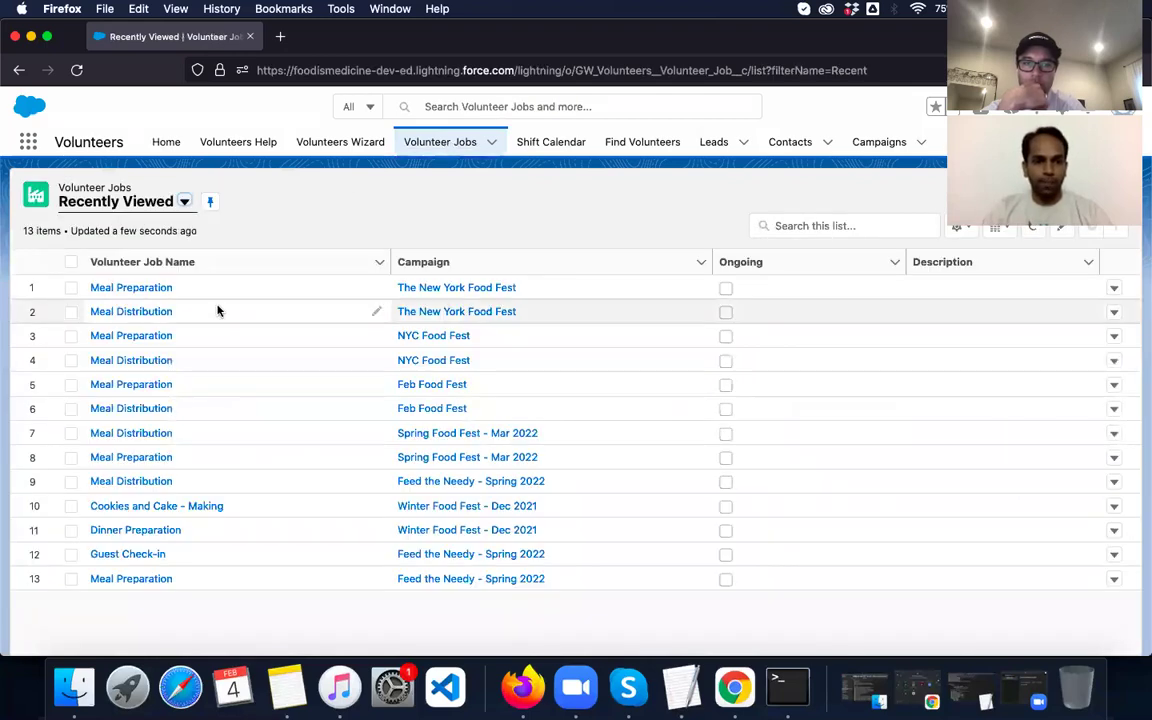
pyautogui.click(157, 312)
pyautogui.click(53, 262)
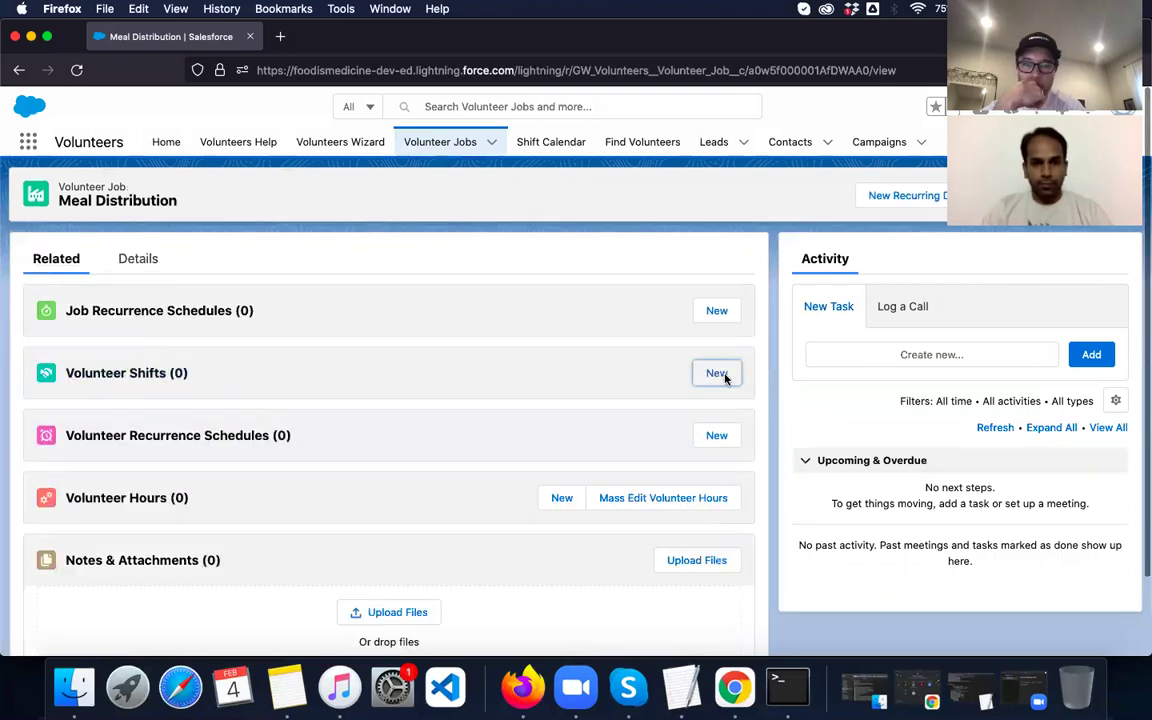
# - Start a new Meal Distribution shift dated 2/26/2022 at 7:00 PM
pyautogui.click(719, 374)
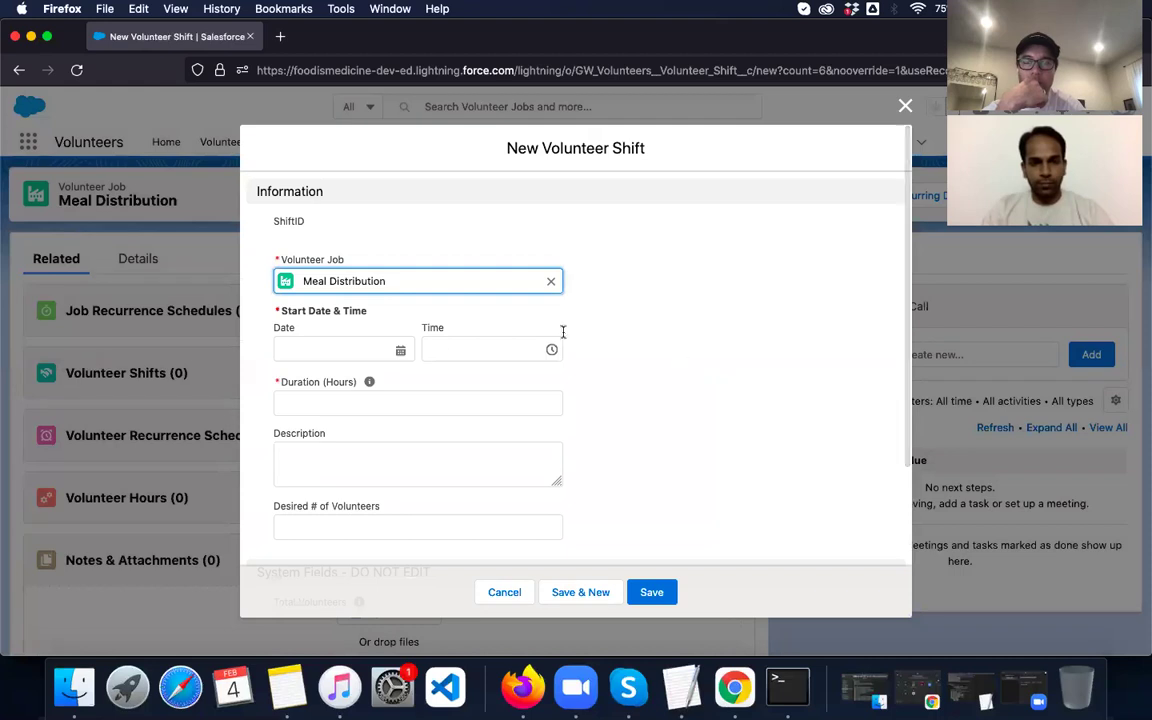
pyautogui.click(371, 351)
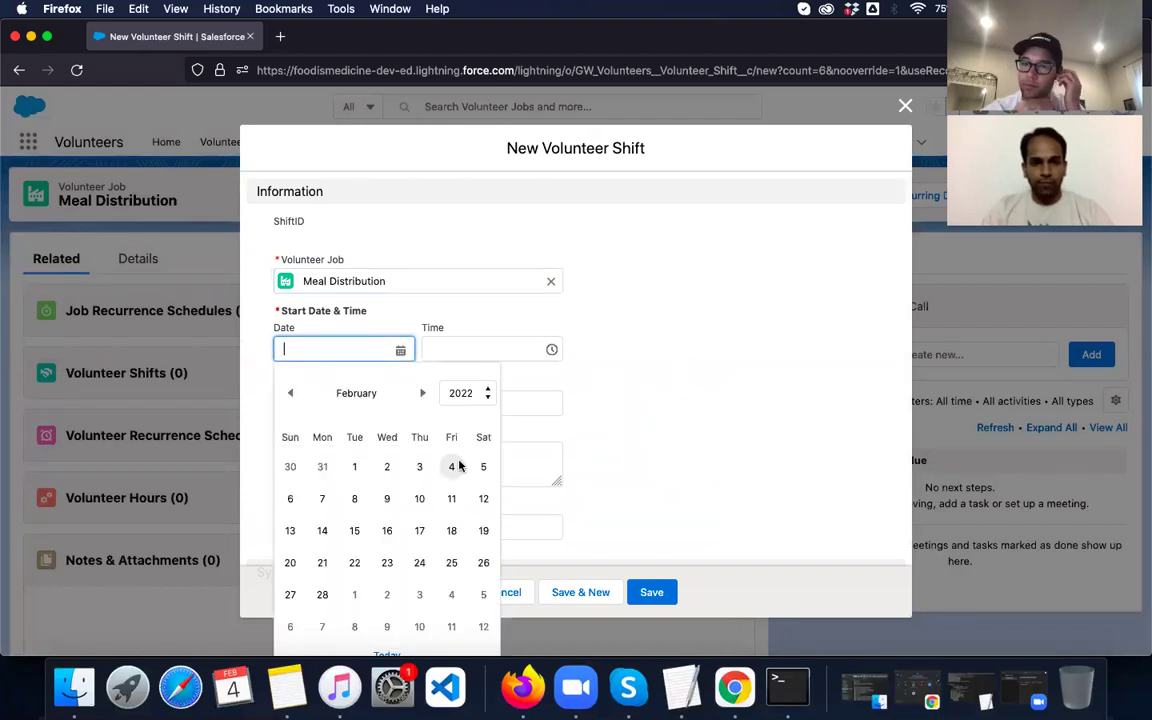
pyautogui.click(484, 563)
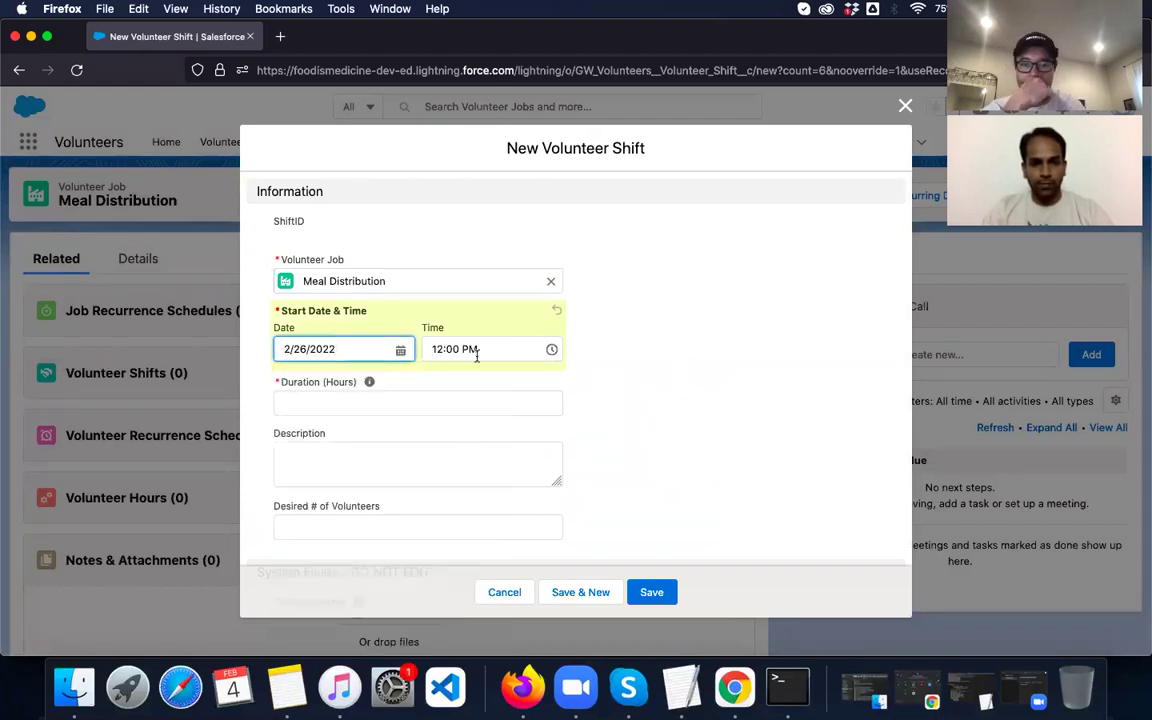
pyautogui.click(526, 348)
pyautogui.scroll(-5, 549, 455)
pyautogui.scroll(-7, 551, 456)
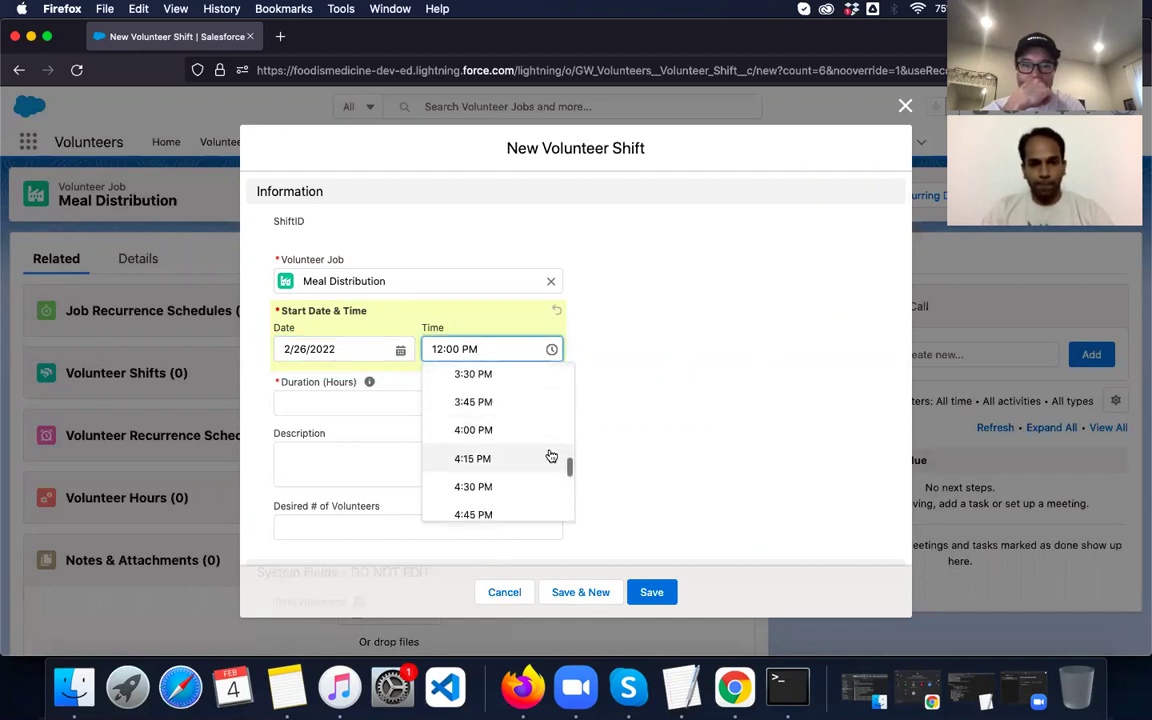
pyautogui.scroll(-3, 549, 454)
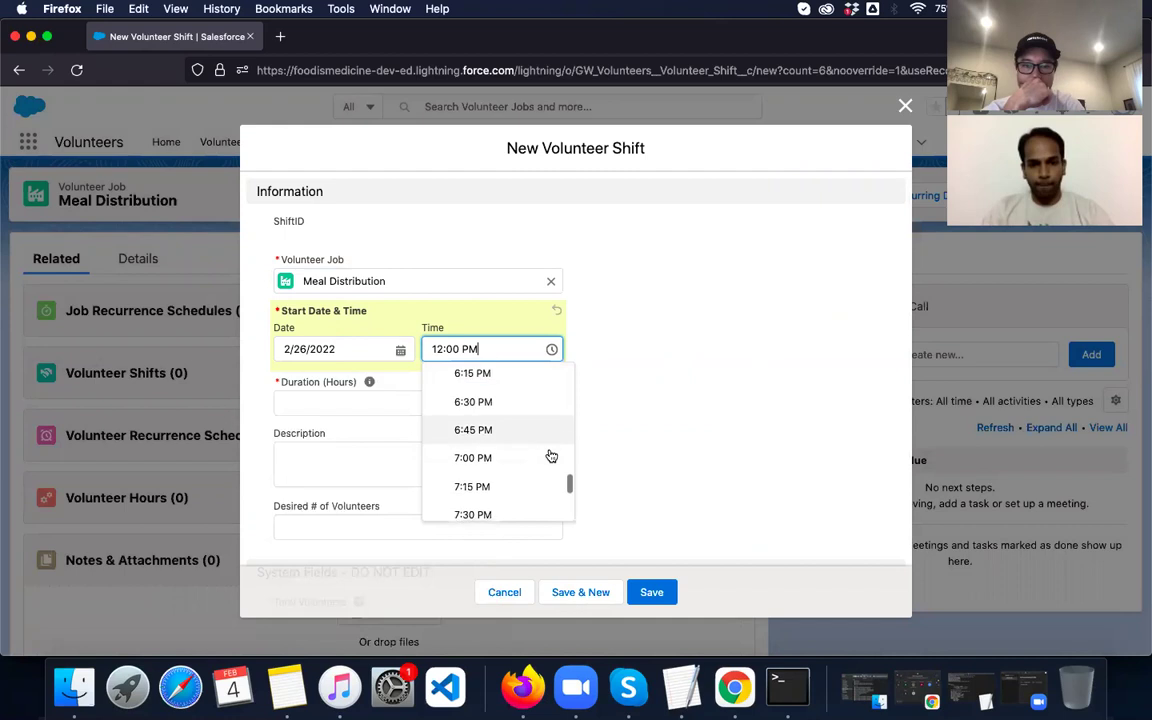
pyautogui.click(508, 450)
# - Enter a 1-hour duration and 2 desired volunteers, then save the shift
pyautogui.click(390, 405)
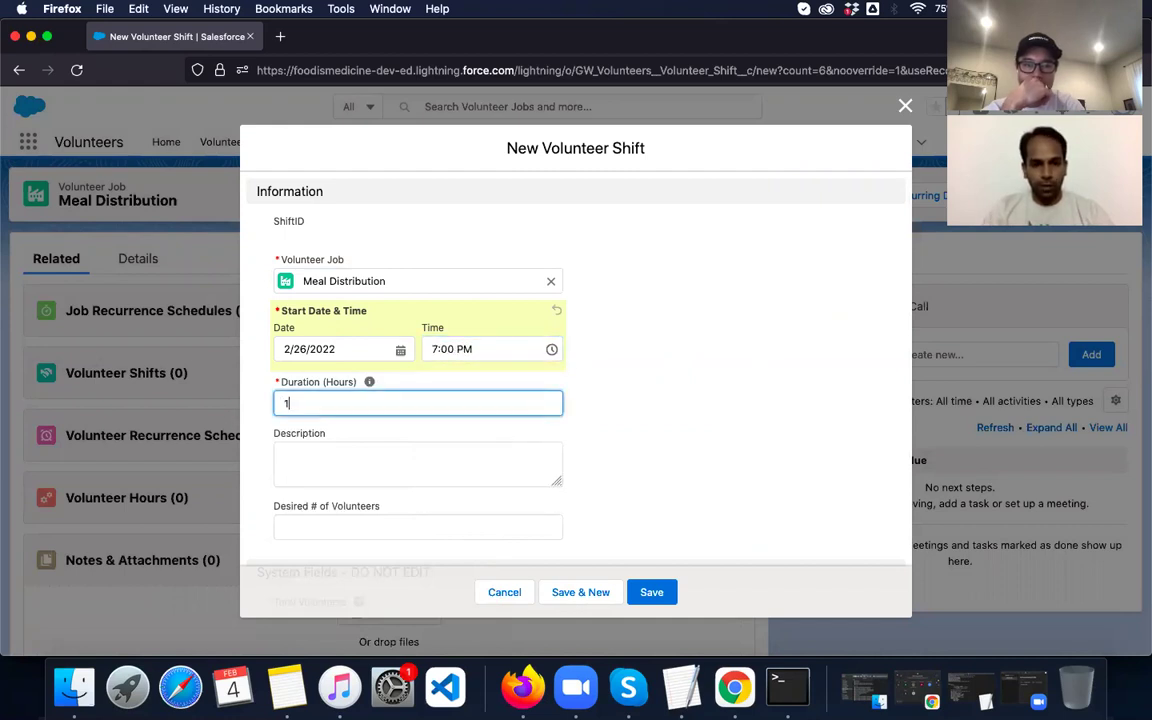
pyautogui.click(396, 464)
pyautogui.scroll(-3, 430, 420)
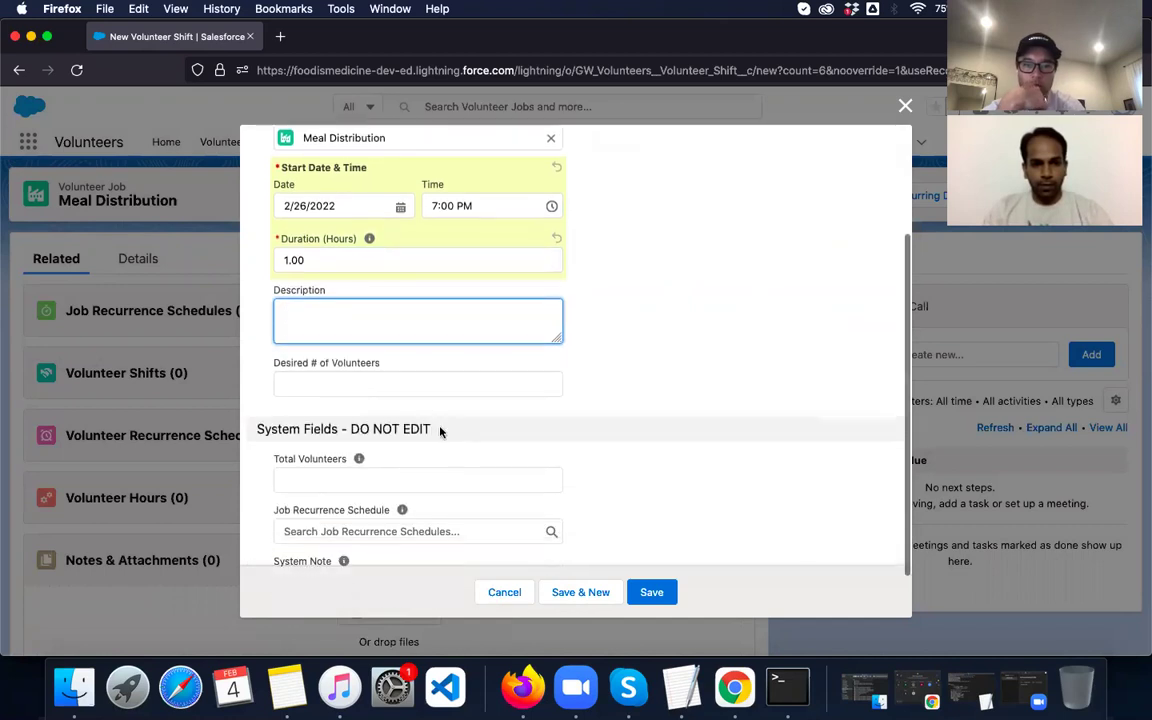
pyautogui.click(422, 389)
pyautogui.write('2')
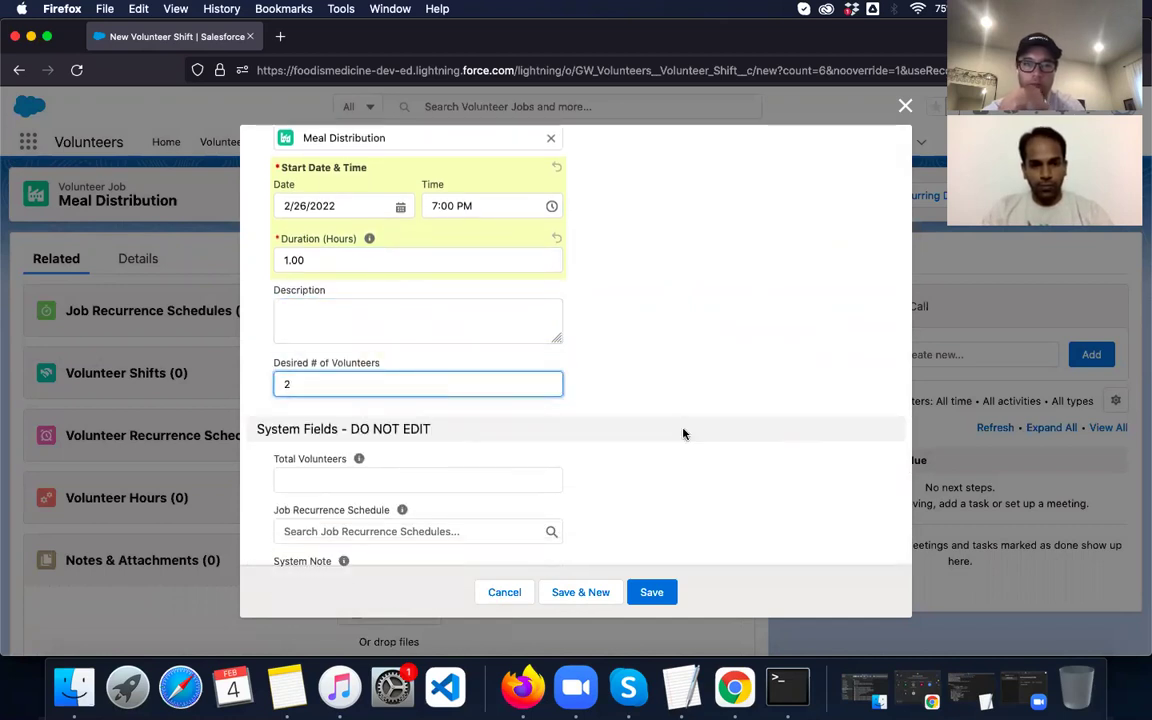
pyautogui.click(670, 386)
pyautogui.scroll(1, 665, 450)
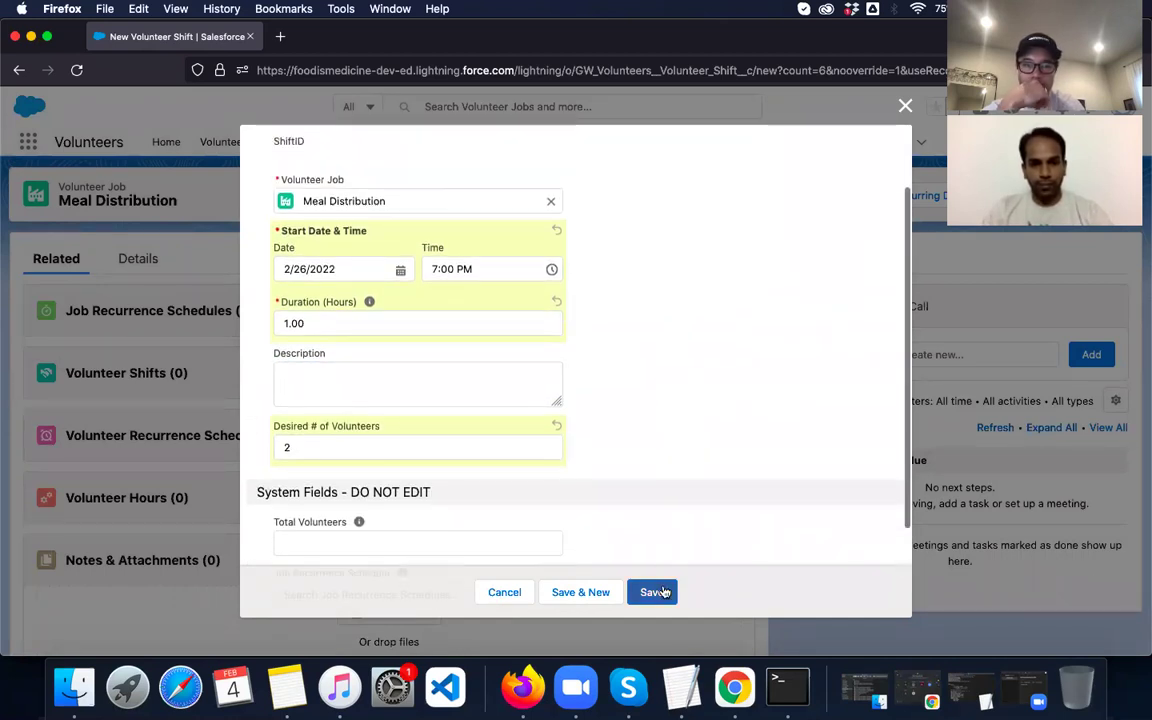
pyautogui.click(664, 594)
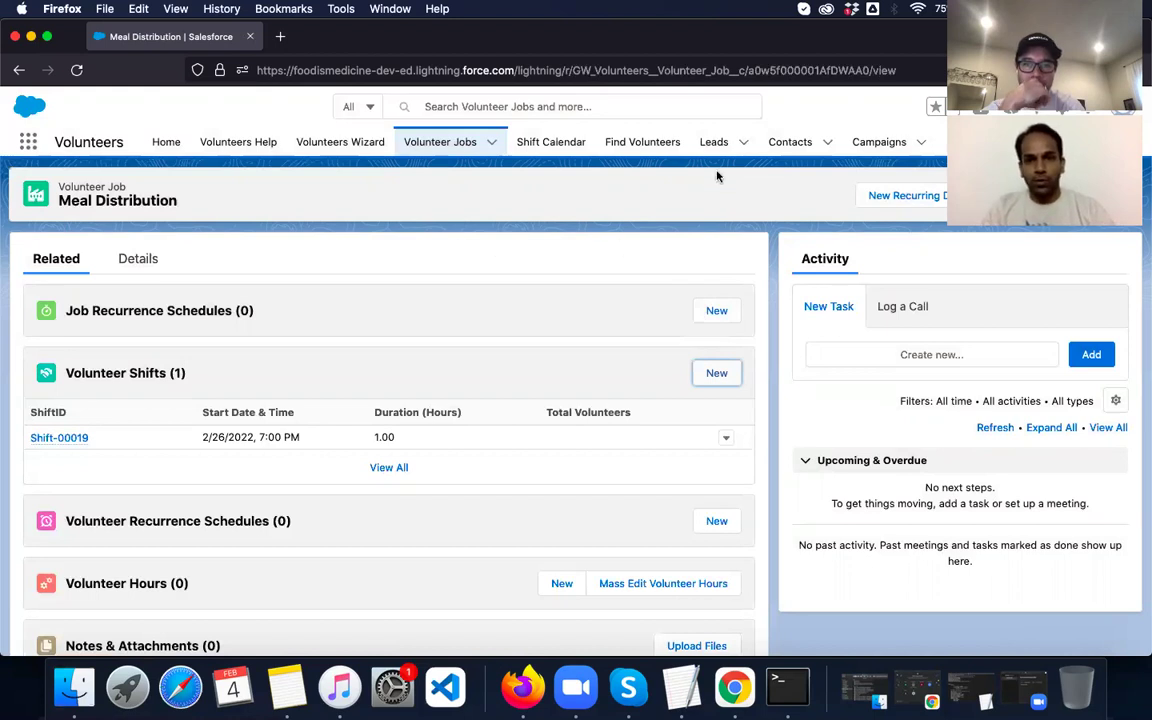
# - Open the Contacts tab to show the Recently Viewed contacts list
pyautogui.click(791, 144)
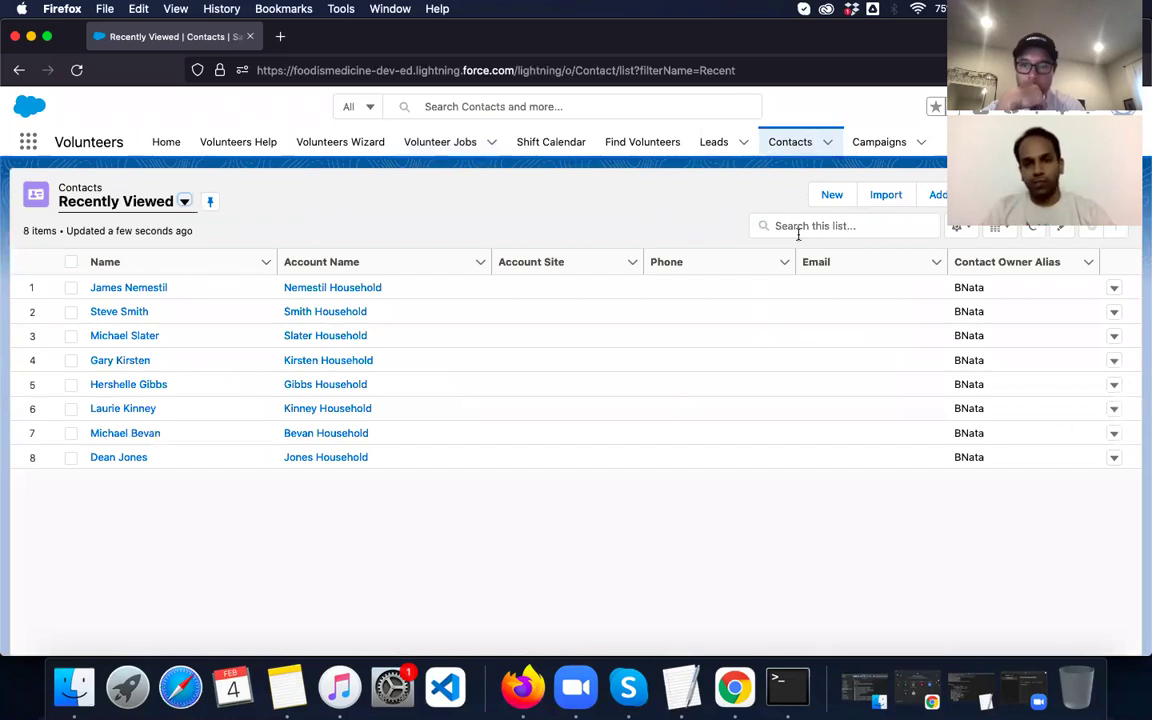
# - Start a new volunteer contact, enter the volunteer's first and last name, and scroll to Volunteer Information
pyautogui.click(834, 198)
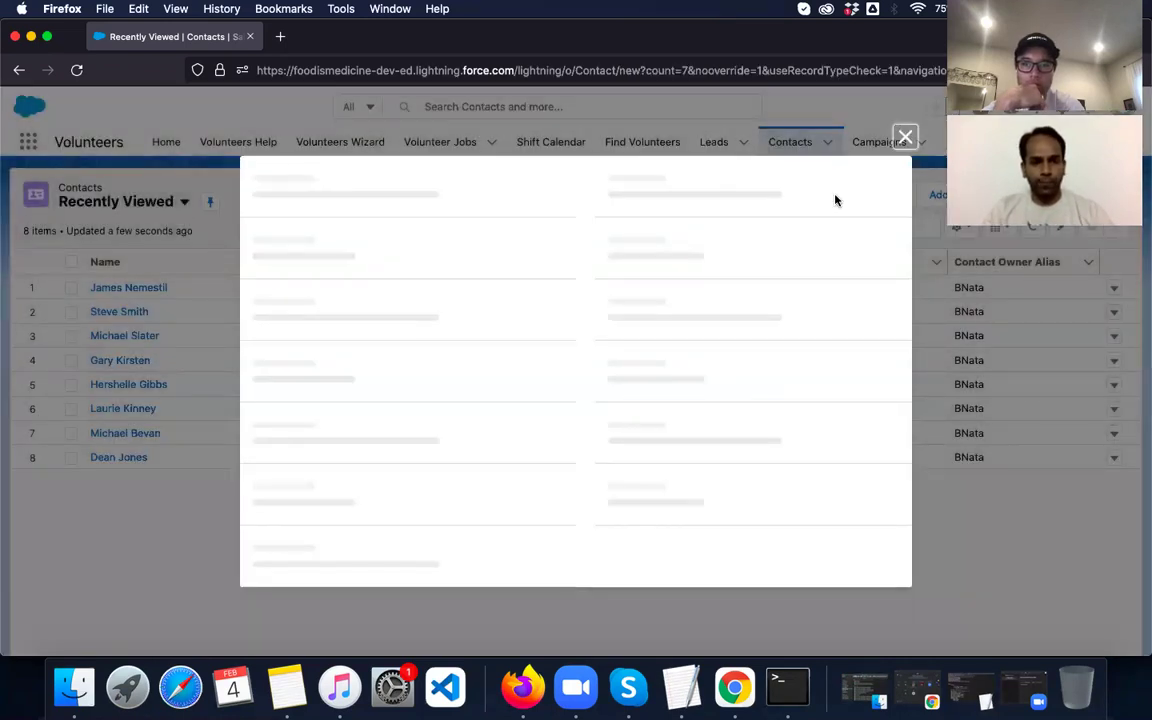
pyautogui.click(398, 312)
pyautogui.write('David')
pyautogui.click(368, 345)
pyautogui.write('Boon')
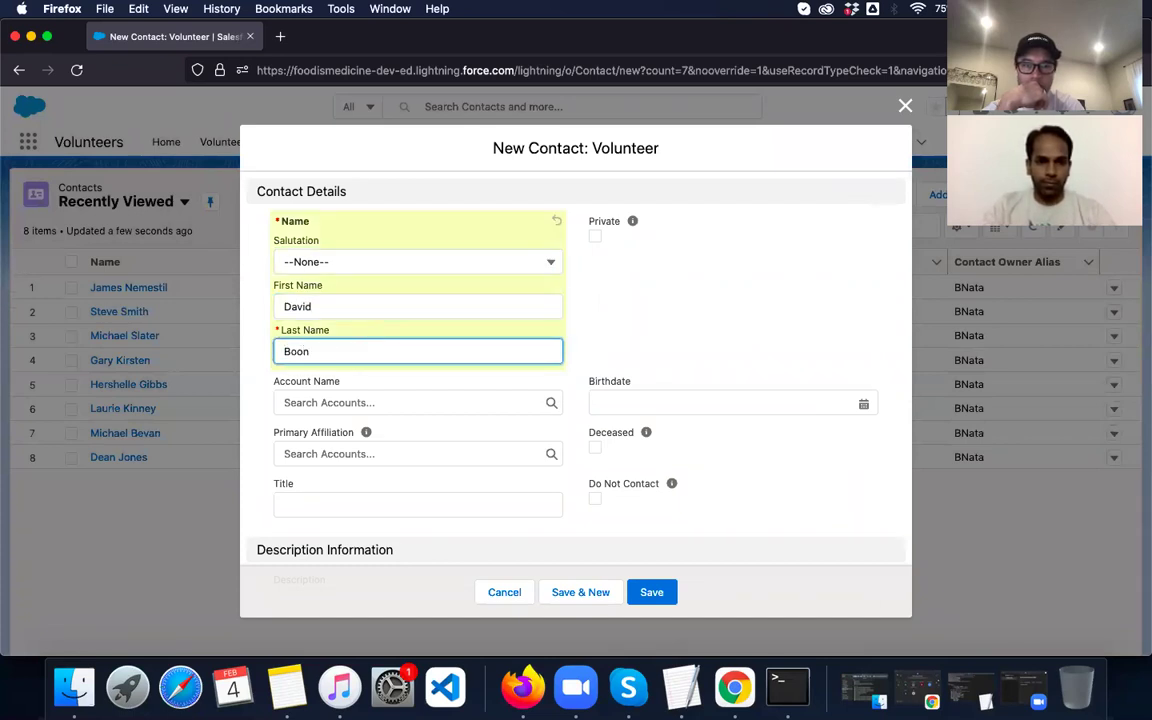
pyautogui.press('Tab')
pyautogui.click(592, 363)
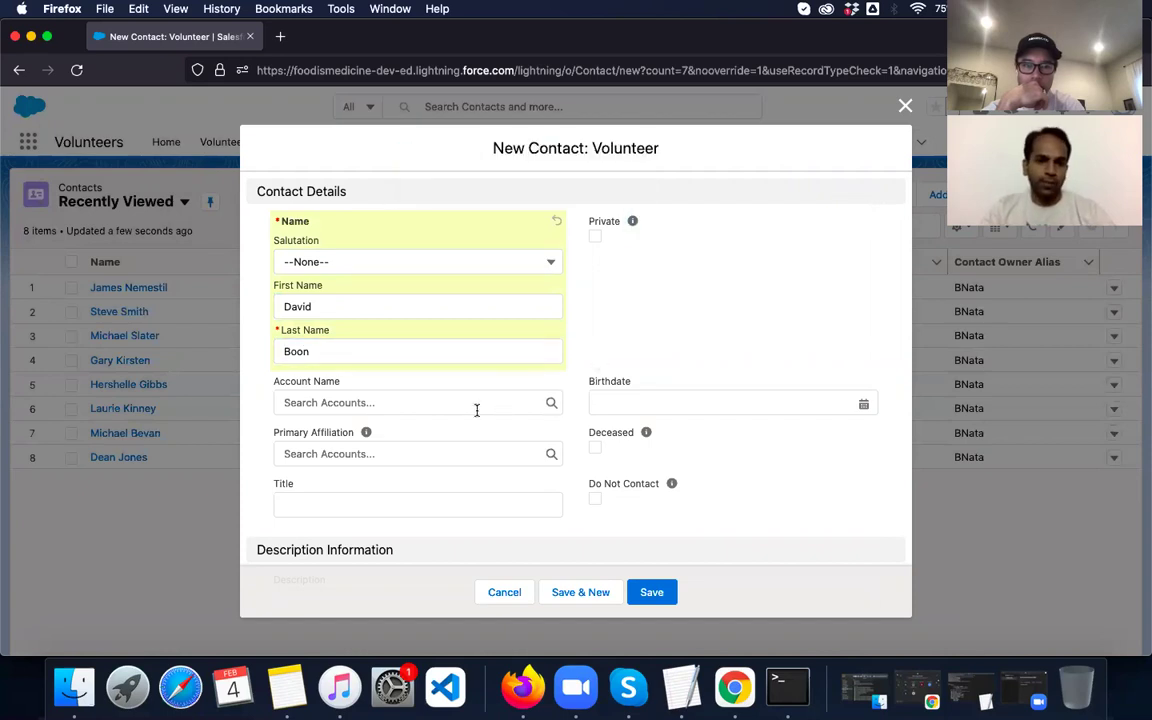
pyautogui.scroll(-2, 476, 410)
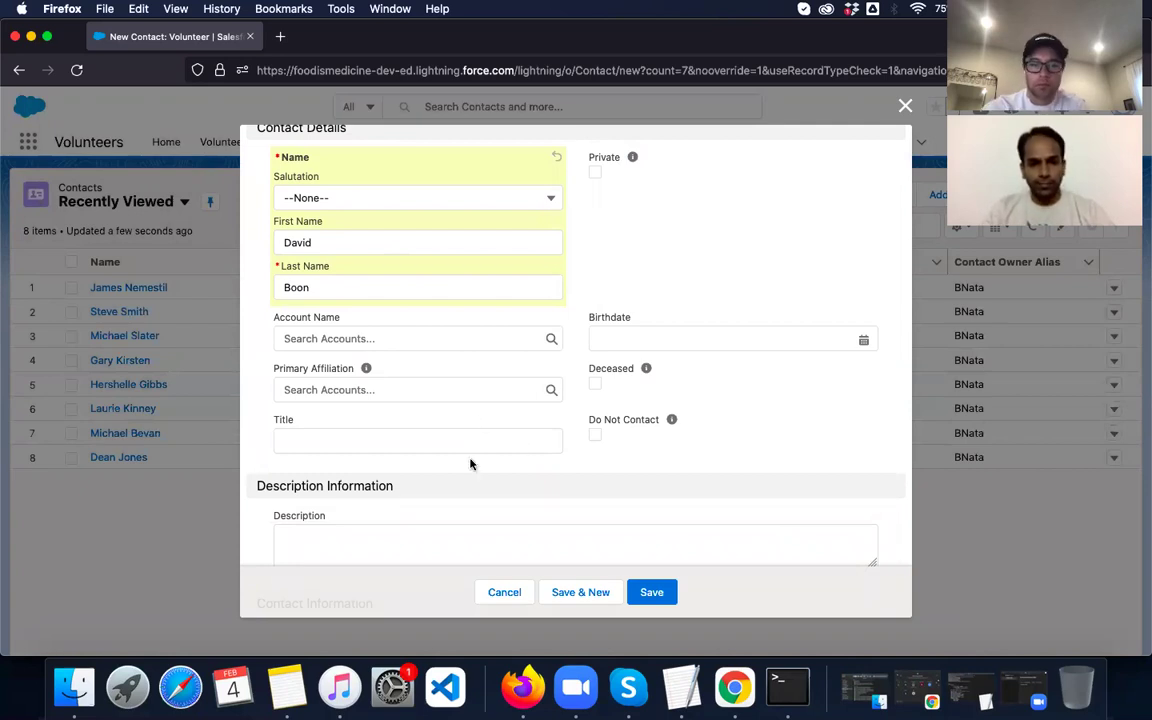
pyautogui.scroll(-10, 471, 464)
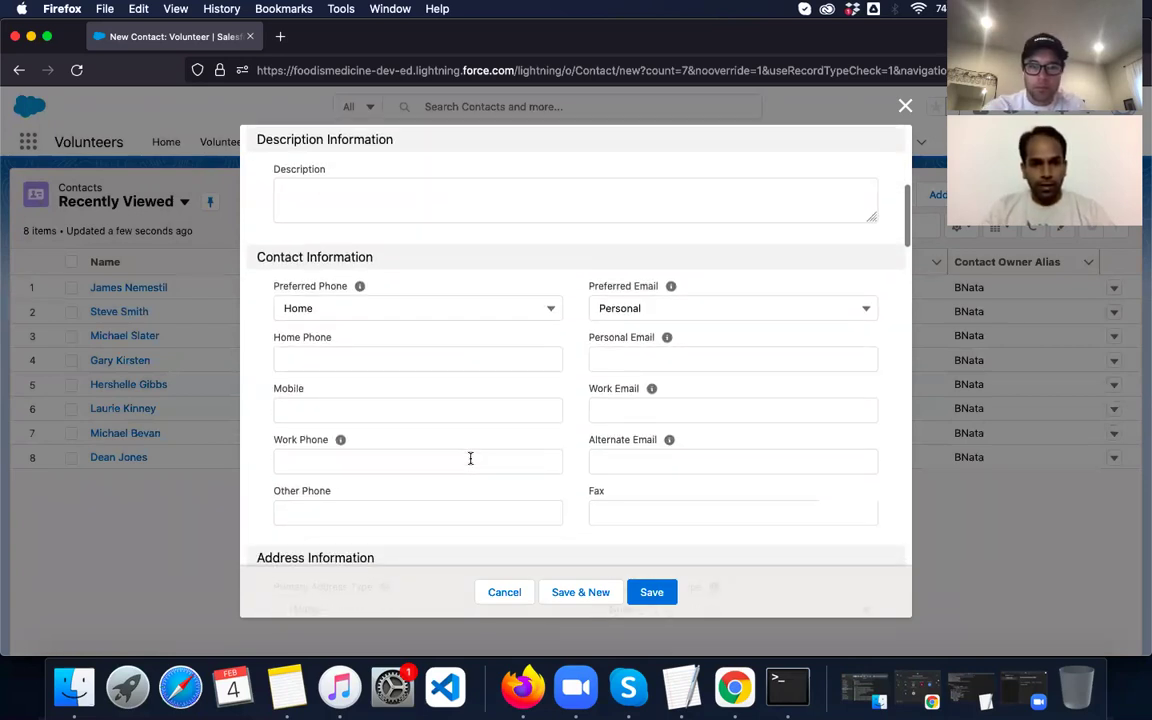
pyautogui.scroll(-5, 471, 464)
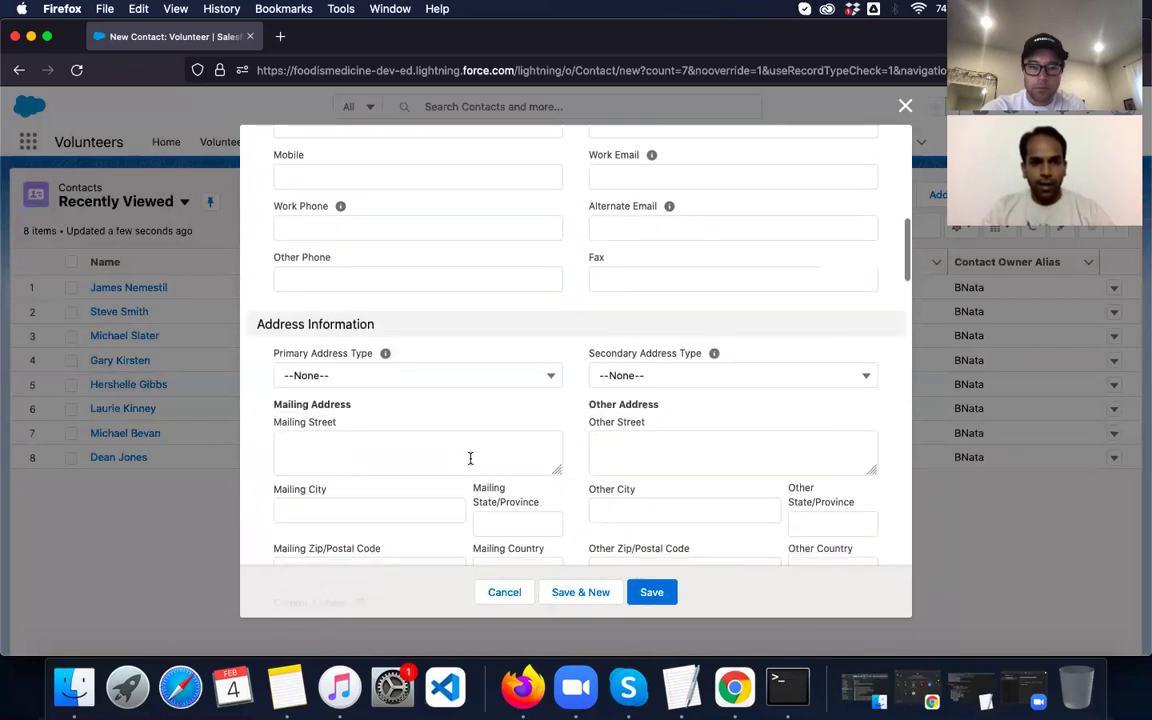
pyautogui.scroll(-9, 470, 458)
pyautogui.scroll(-14, 470, 458)
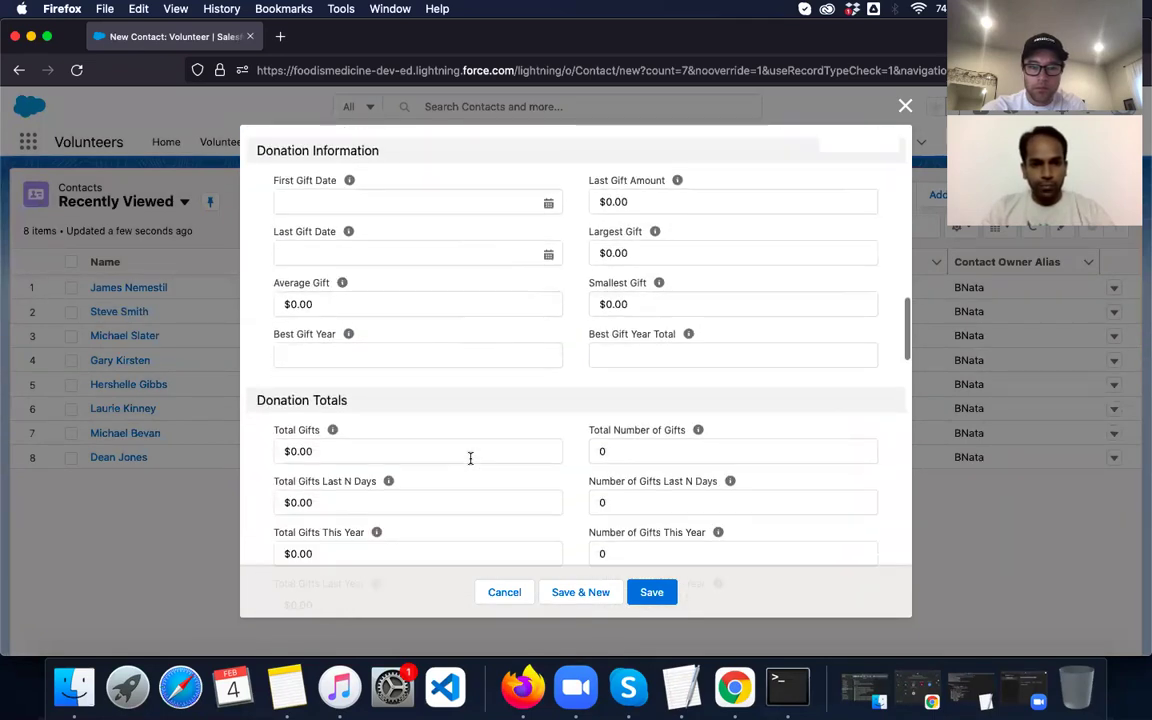
pyautogui.scroll(-14, 470, 458)
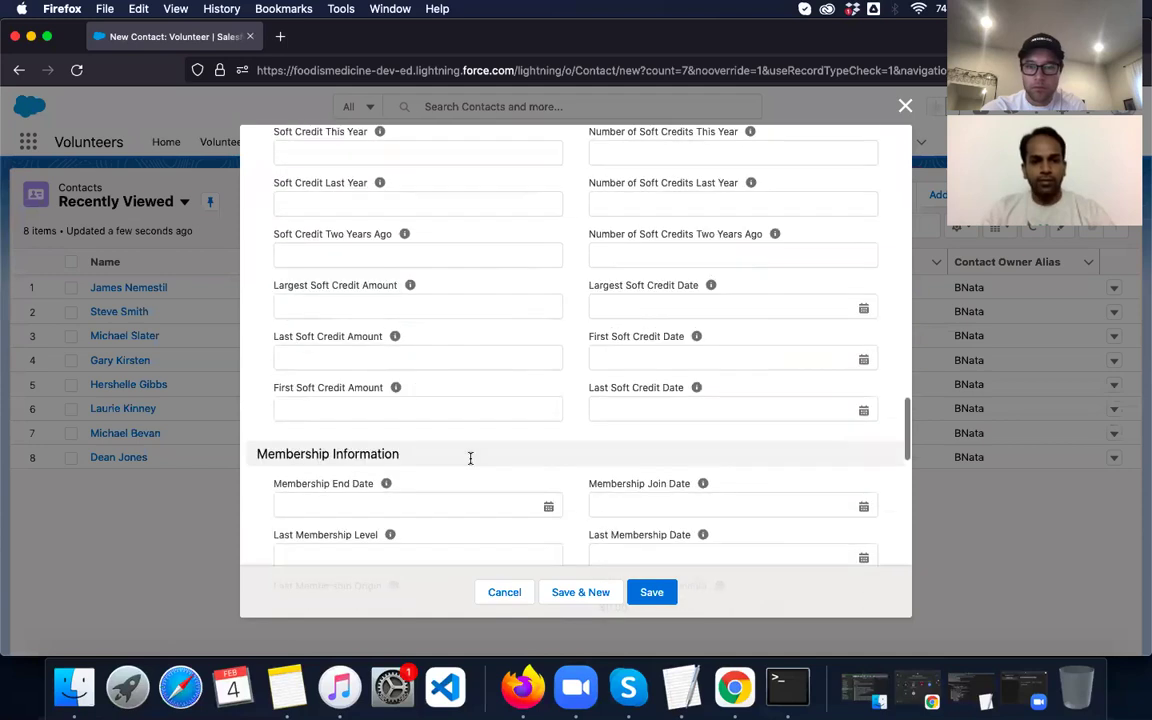
pyautogui.scroll(-8, 470, 460)
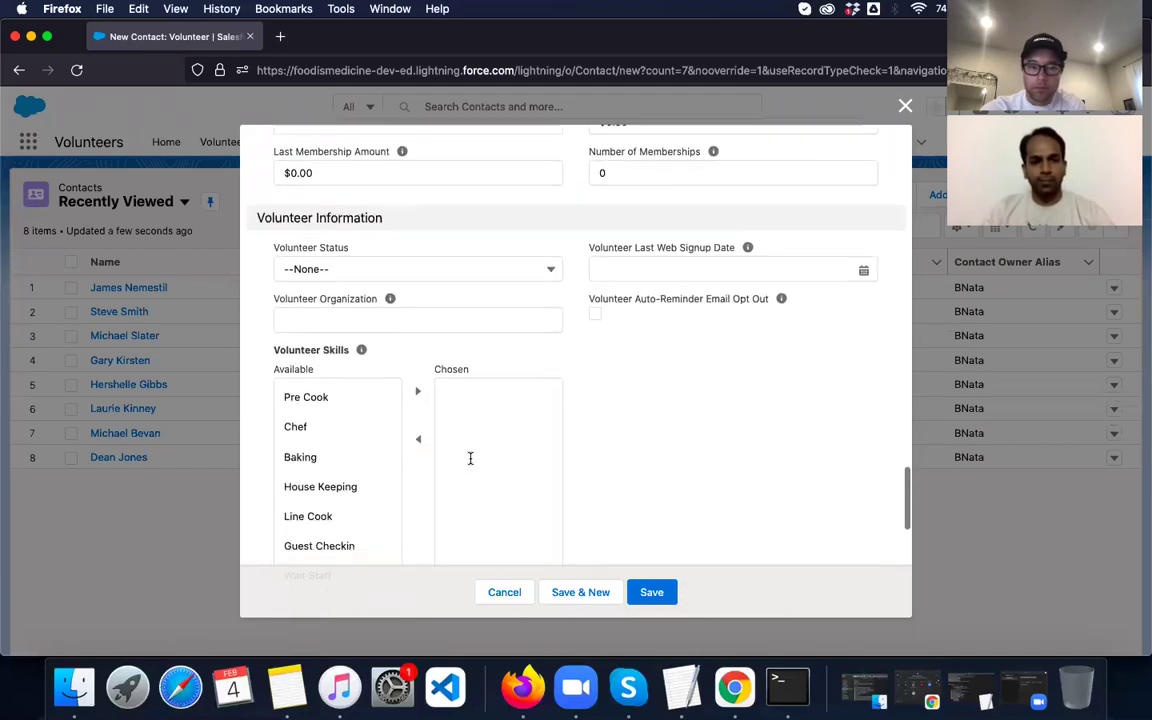
# - Set the volunteer status to Active and choose Chef and Baking skills
pyautogui.click(537, 264)
pyautogui.click(432, 330)
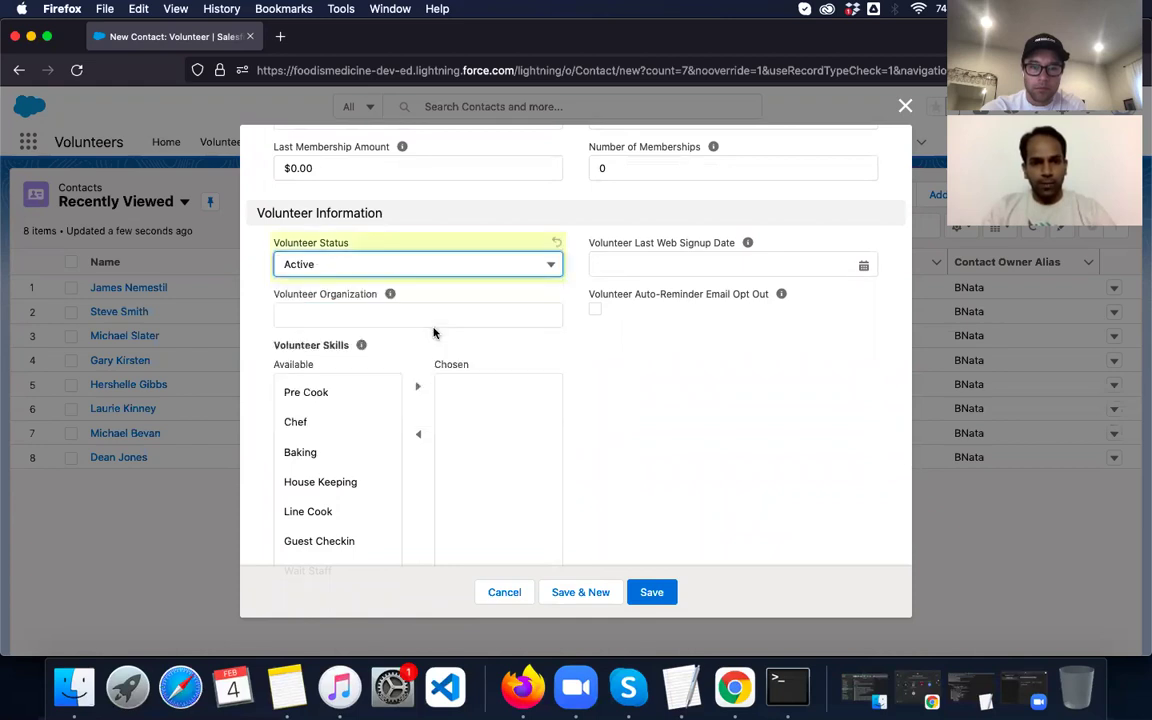
pyautogui.scroll(-2, 483, 380)
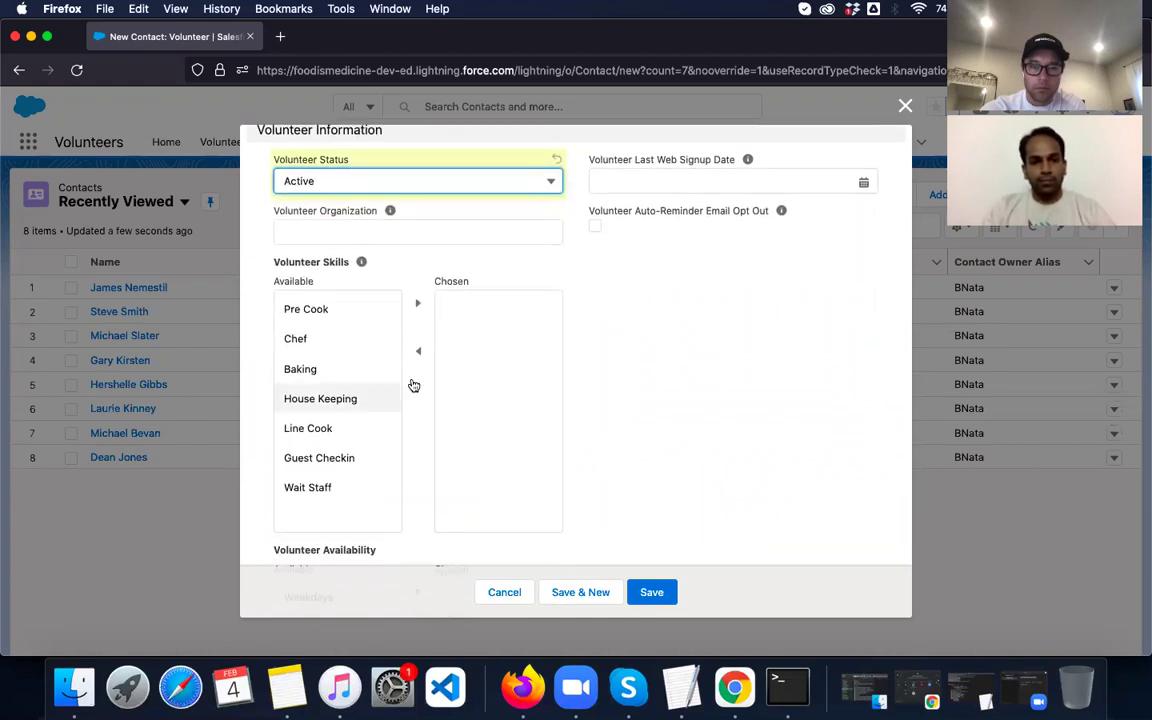
pyautogui.click(309, 338)
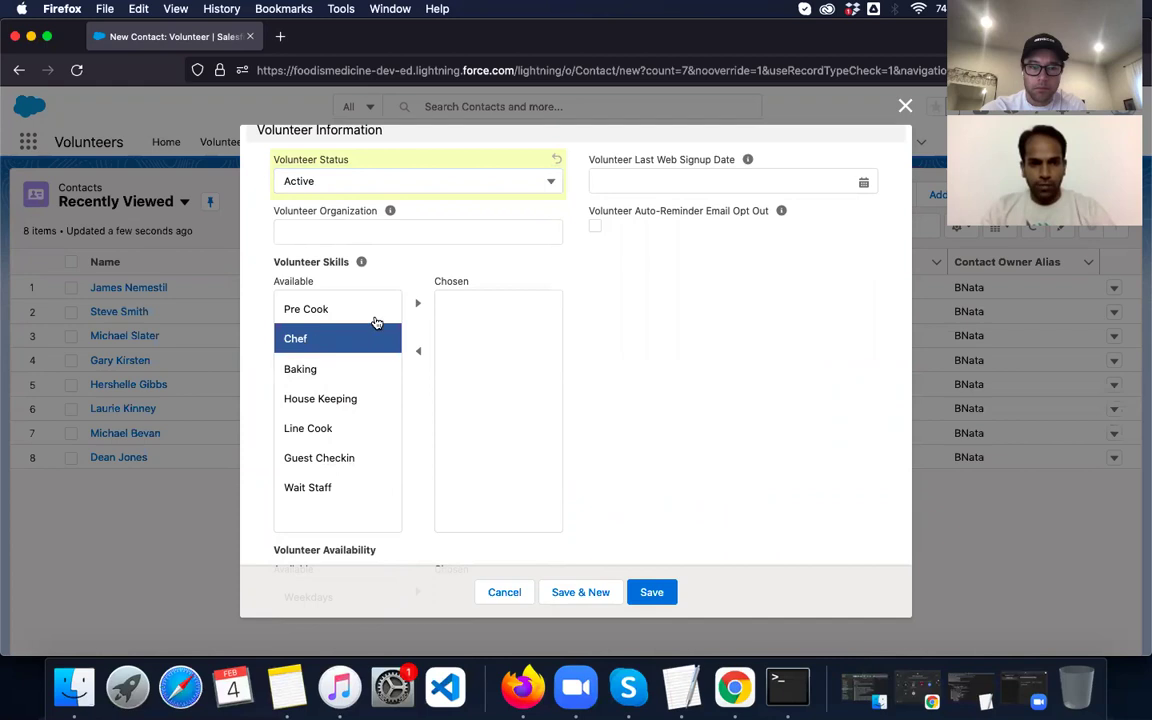
pyautogui.click(417, 307)
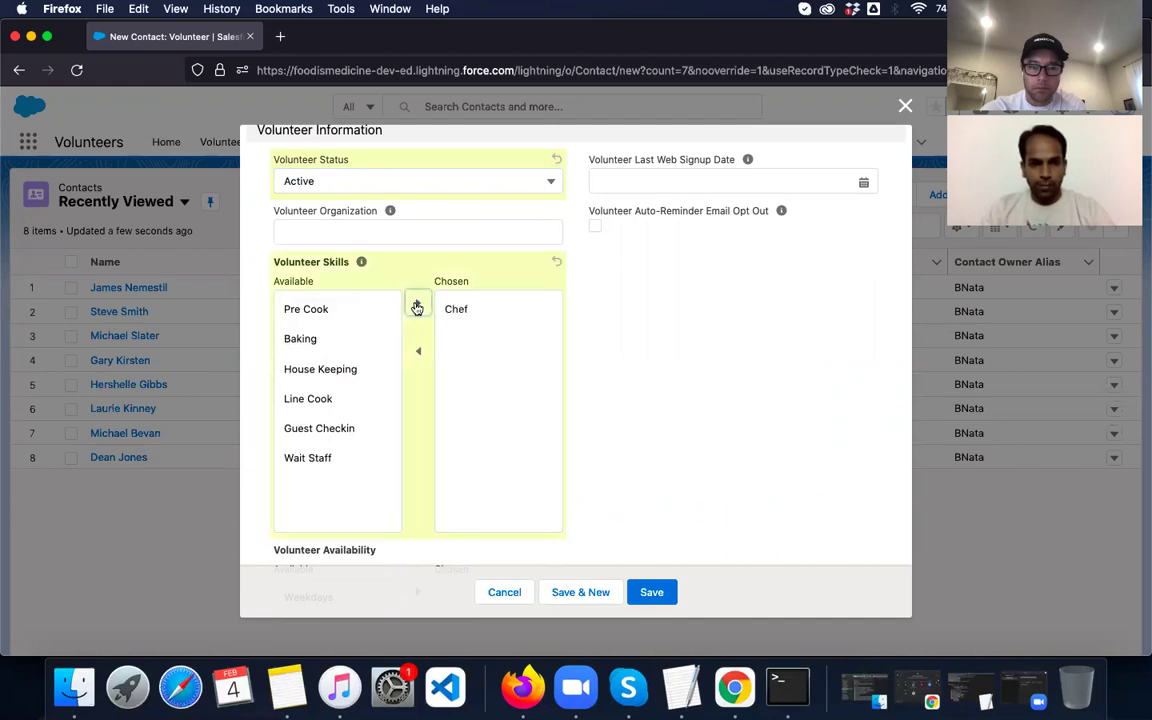
pyautogui.click(316, 337)
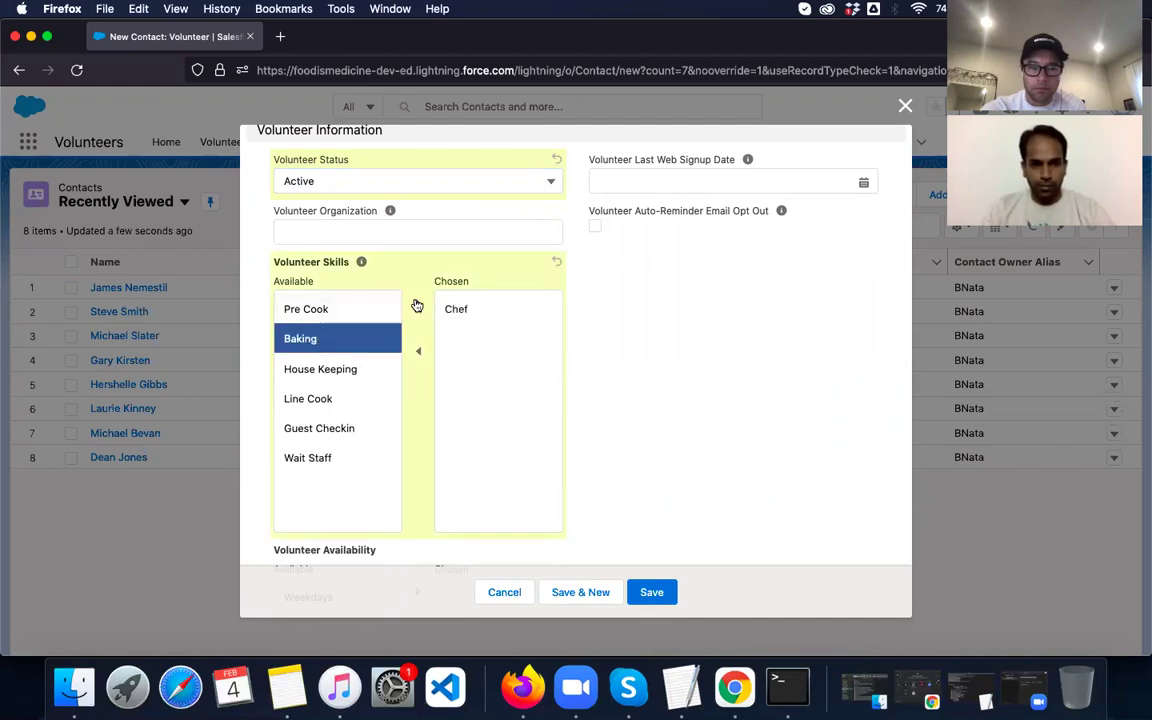
pyautogui.click(417, 303)
# - Add Weekends availability and save the new volunteer contact
pyautogui.scroll(-2, 645, 560)
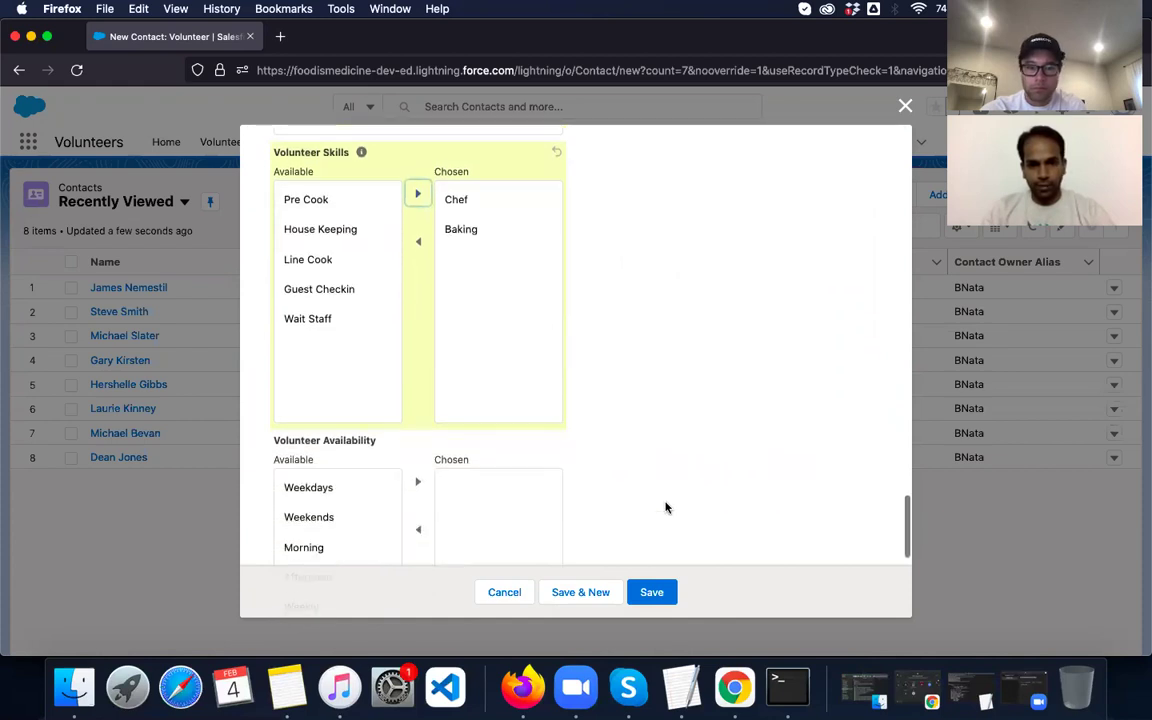
pyautogui.scroll(-2, 483, 465)
pyautogui.click(320, 394)
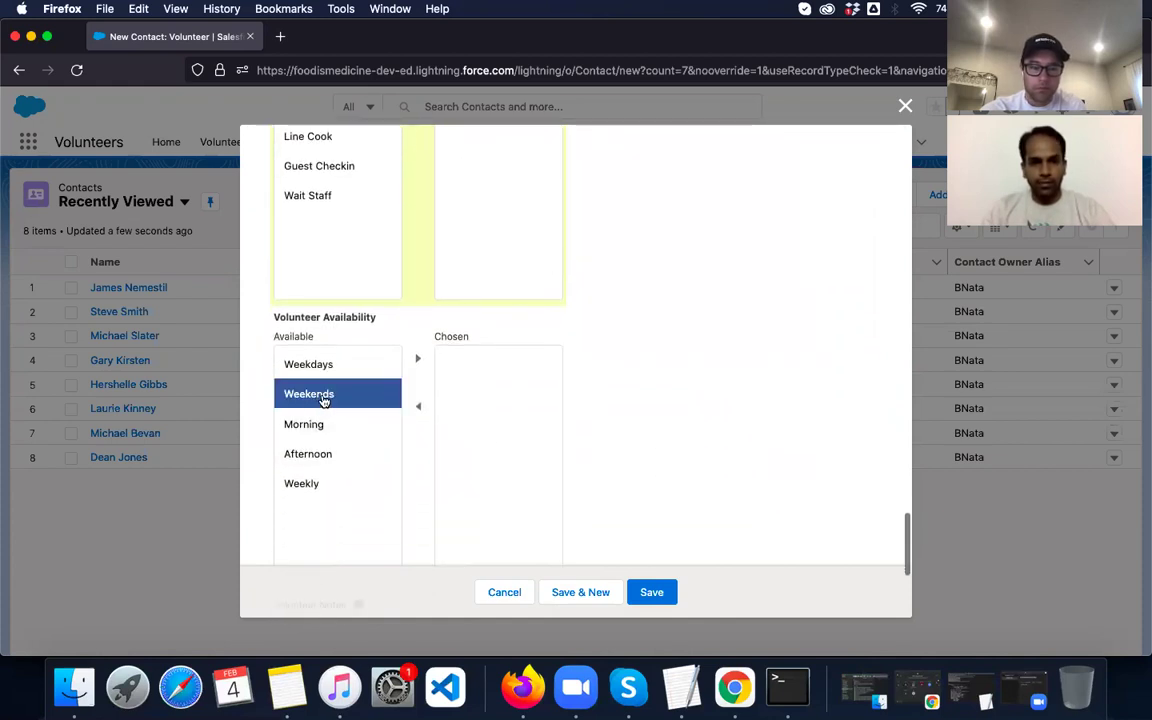
pyautogui.click(417, 358)
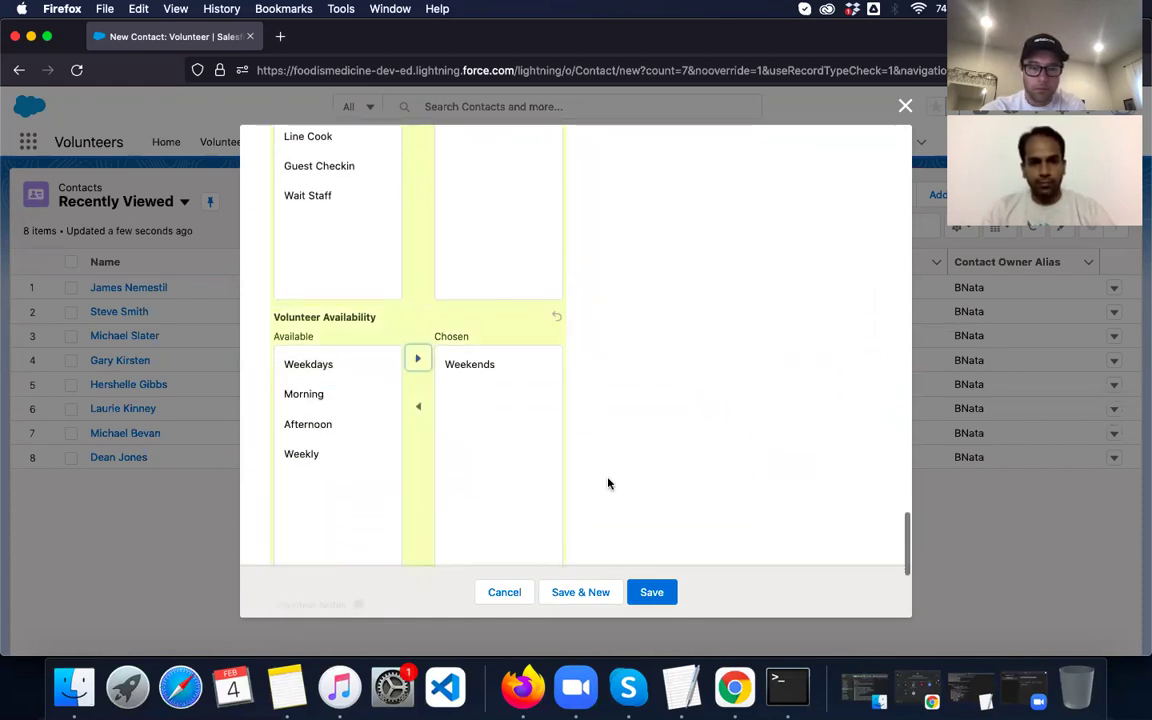
pyautogui.click(651, 592)
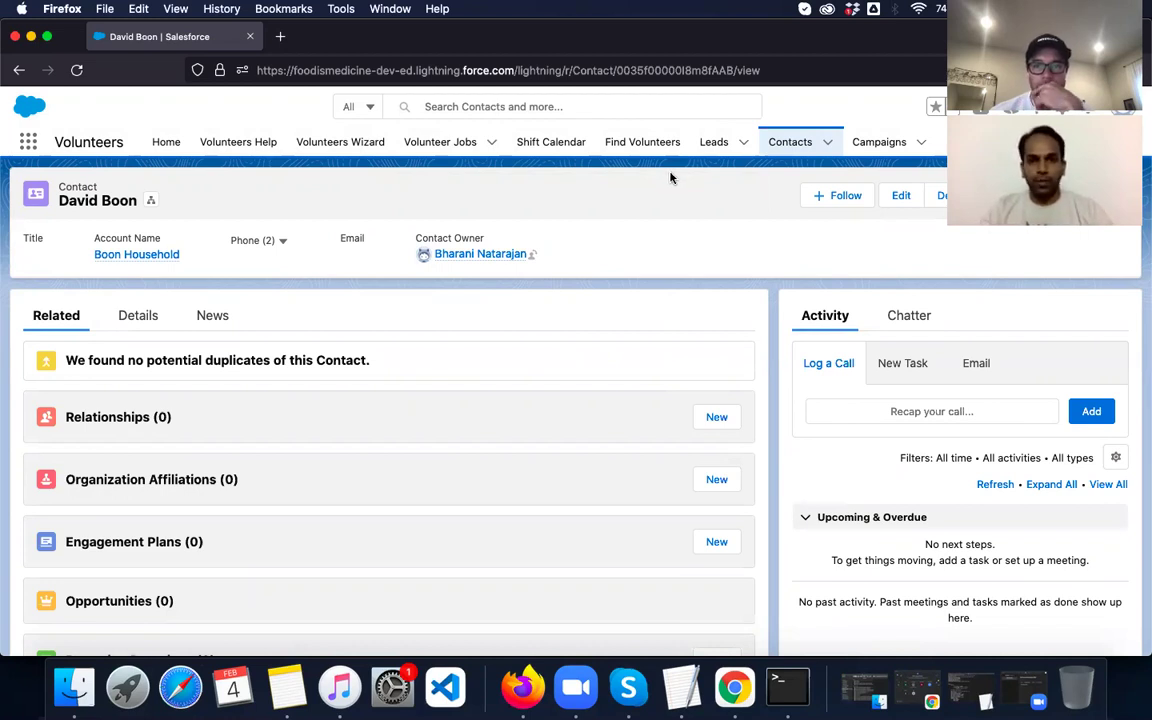
# - Search Find Volunteers for Active status, Weekends availability and the Chef skill
pyautogui.click(645, 150)
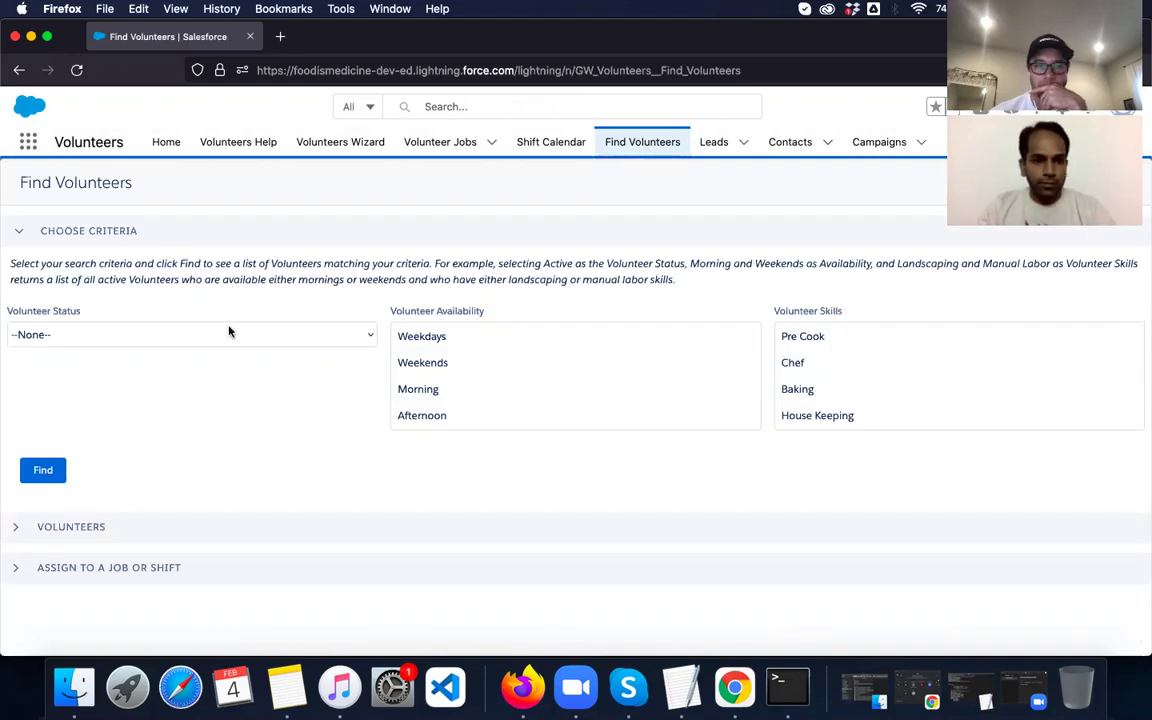
pyautogui.click(369, 336)
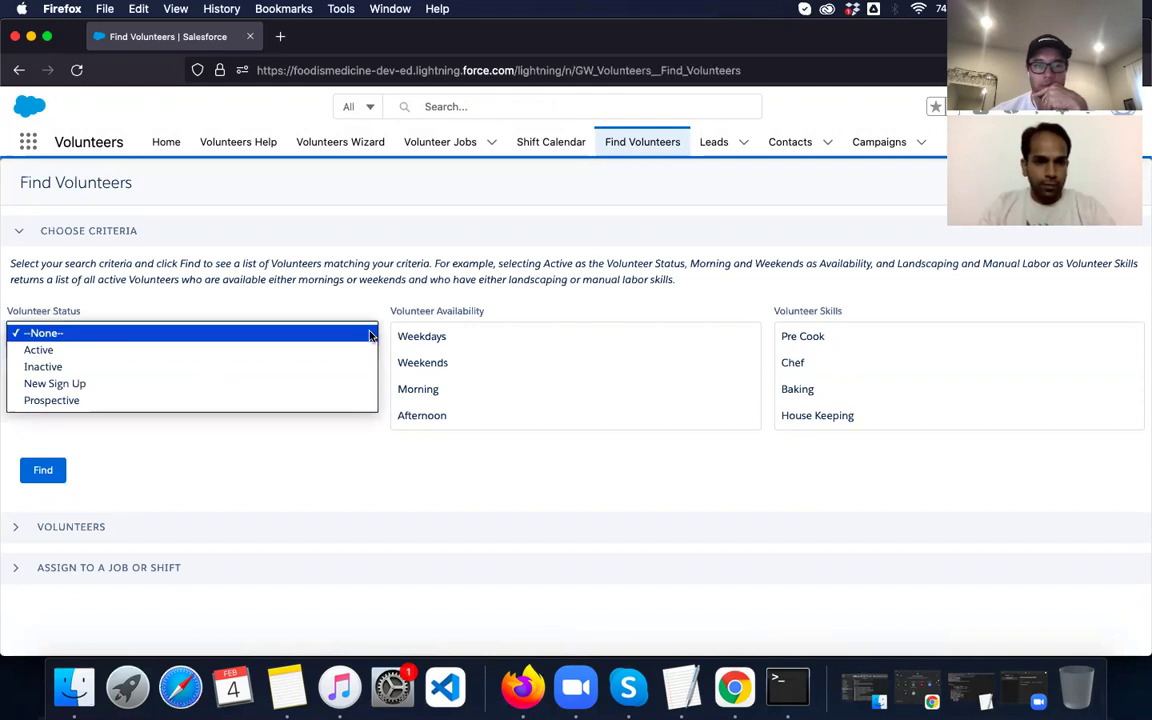
pyautogui.click(308, 352)
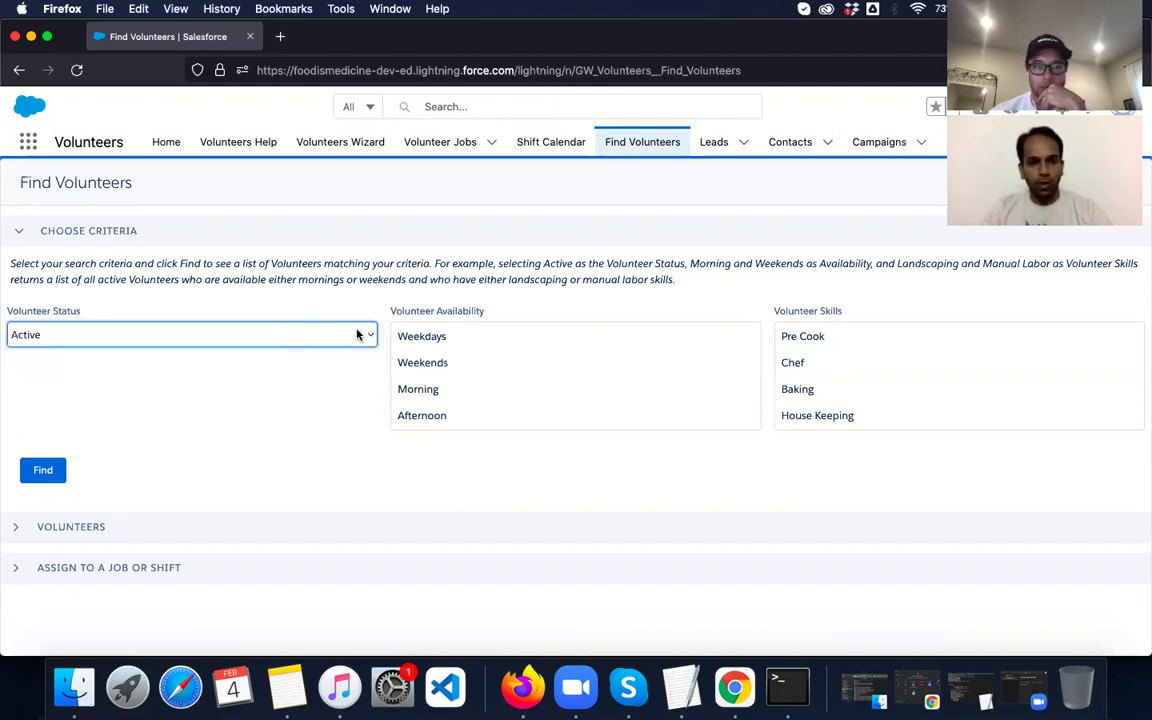
pyautogui.click(455, 361)
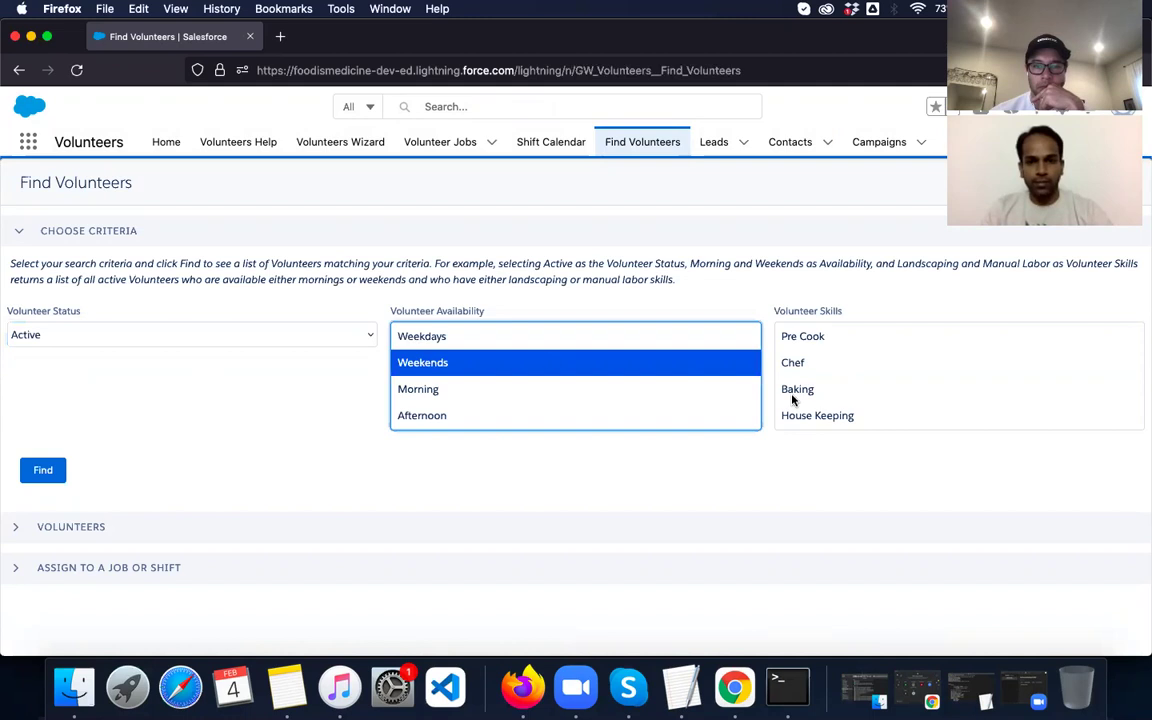
pyautogui.click(799, 363)
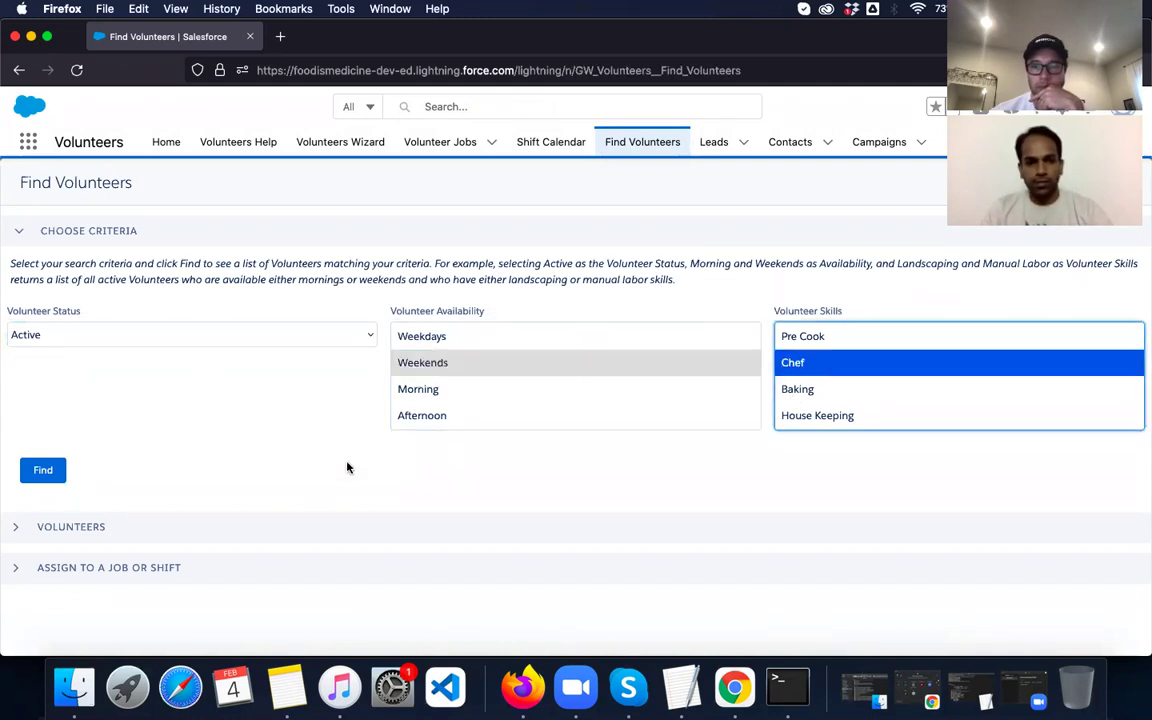
pyautogui.click(43, 471)
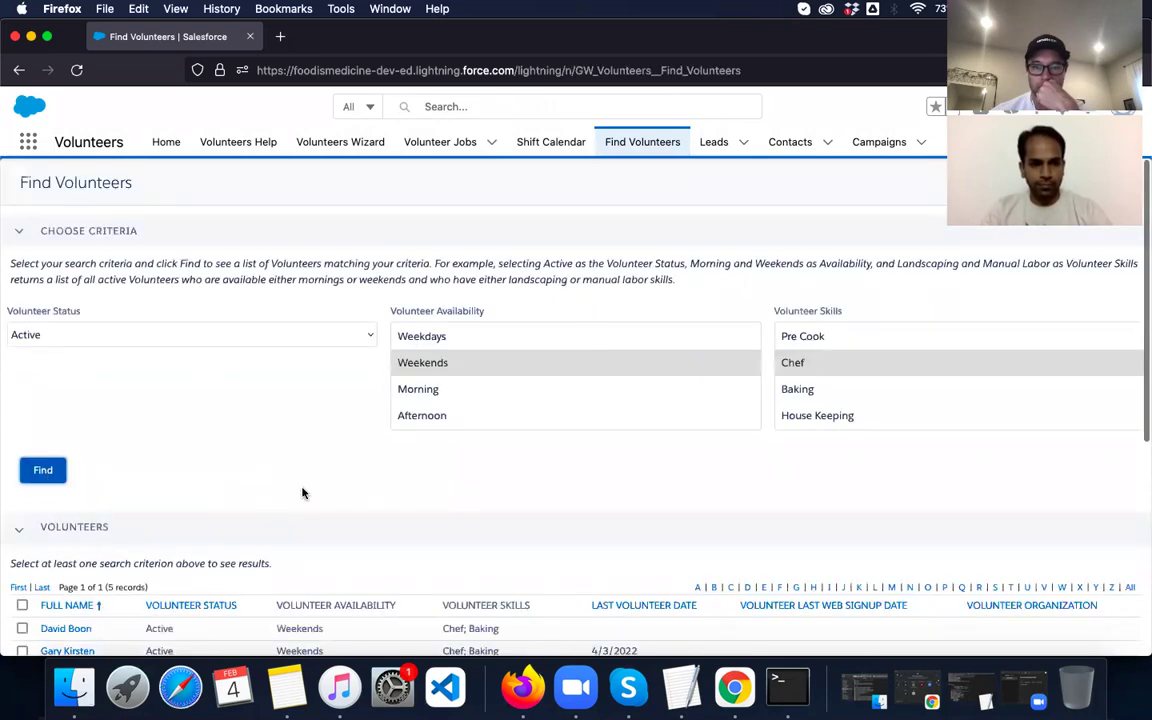
# - Tick the first of the 5 matching Chef volunteers in the results list
pyautogui.scroll(-5, 301, 491)
pyautogui.scroll(-1, 301, 491)
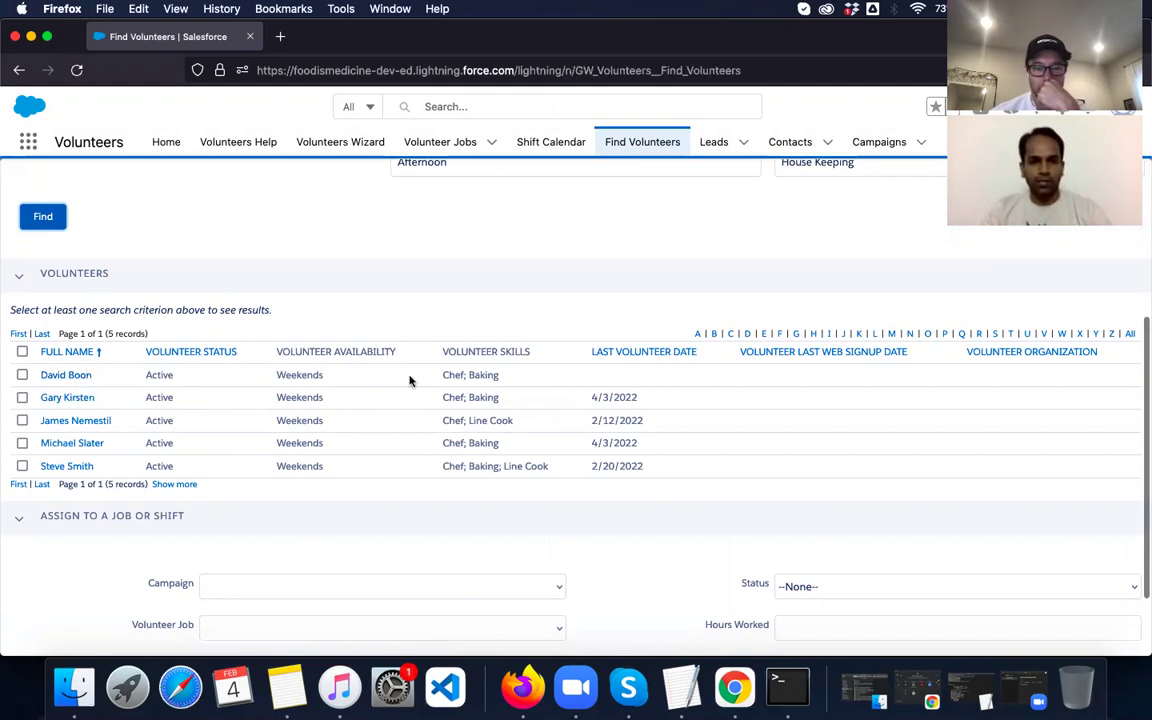
pyautogui.click(22, 375)
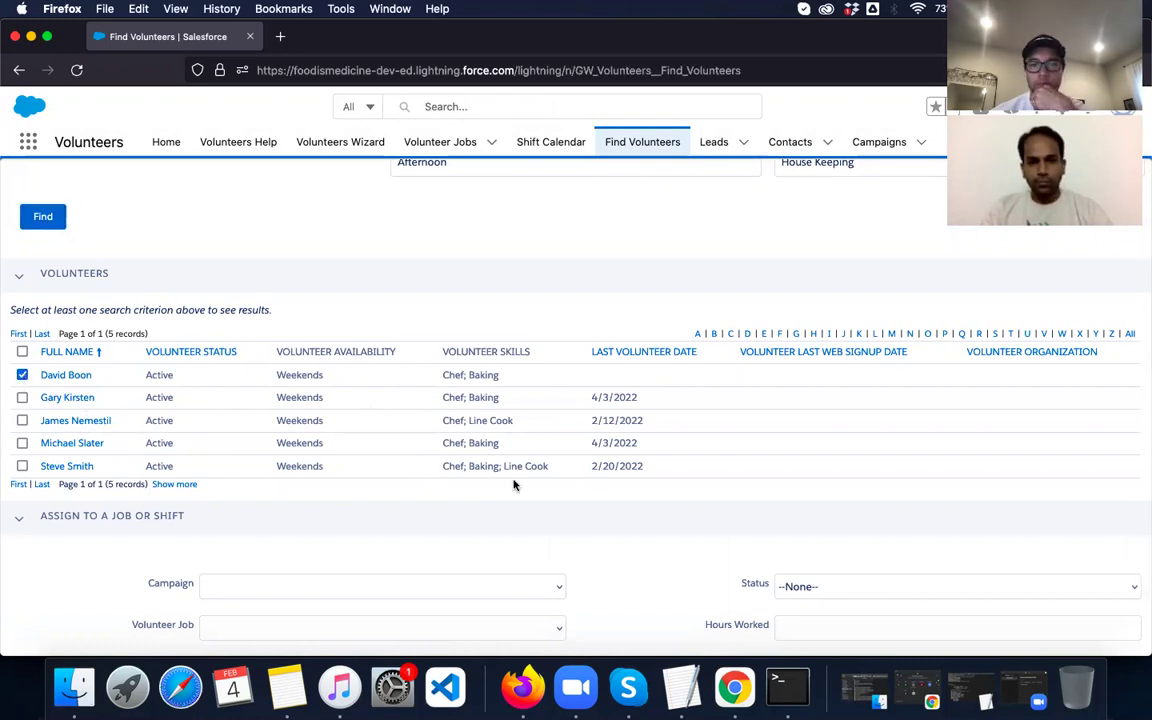
# - Choose The New York Food Fest campaign, Meal Preparation job and its 2/26/2022 4:00 PM shift
pyautogui.scroll(-1, 513, 485)
pyautogui.scroll(-3, 513, 485)
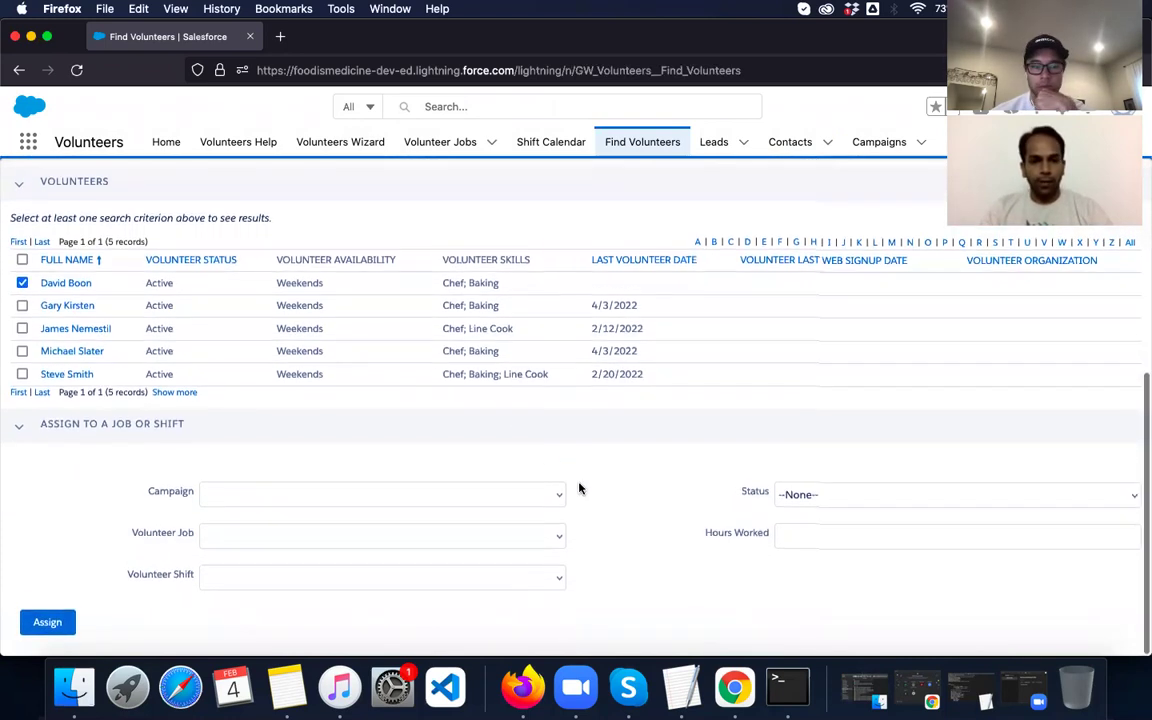
pyautogui.click(558, 497)
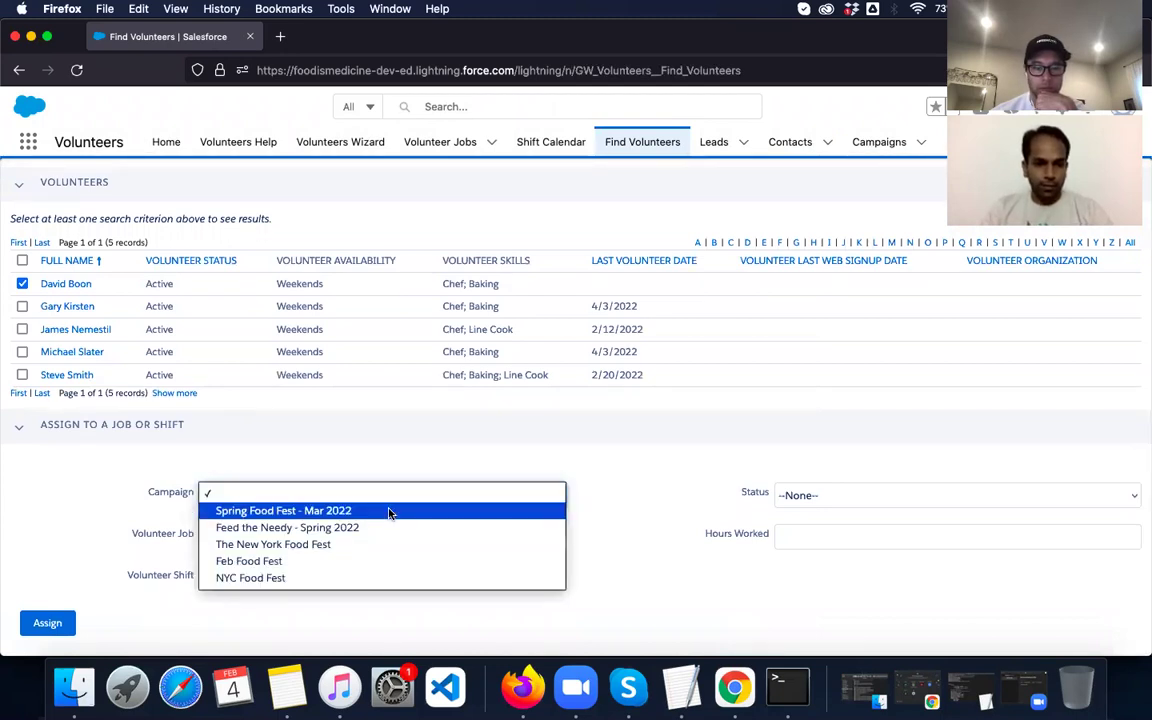
pyautogui.click(342, 550)
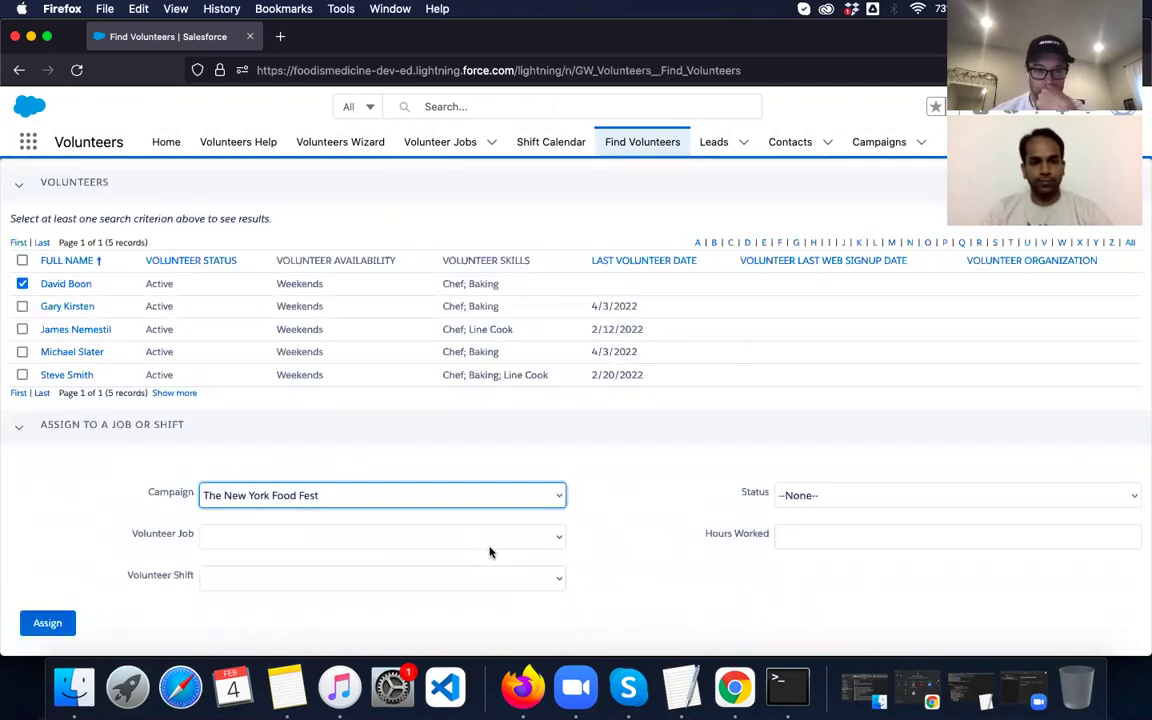
pyautogui.click(548, 536)
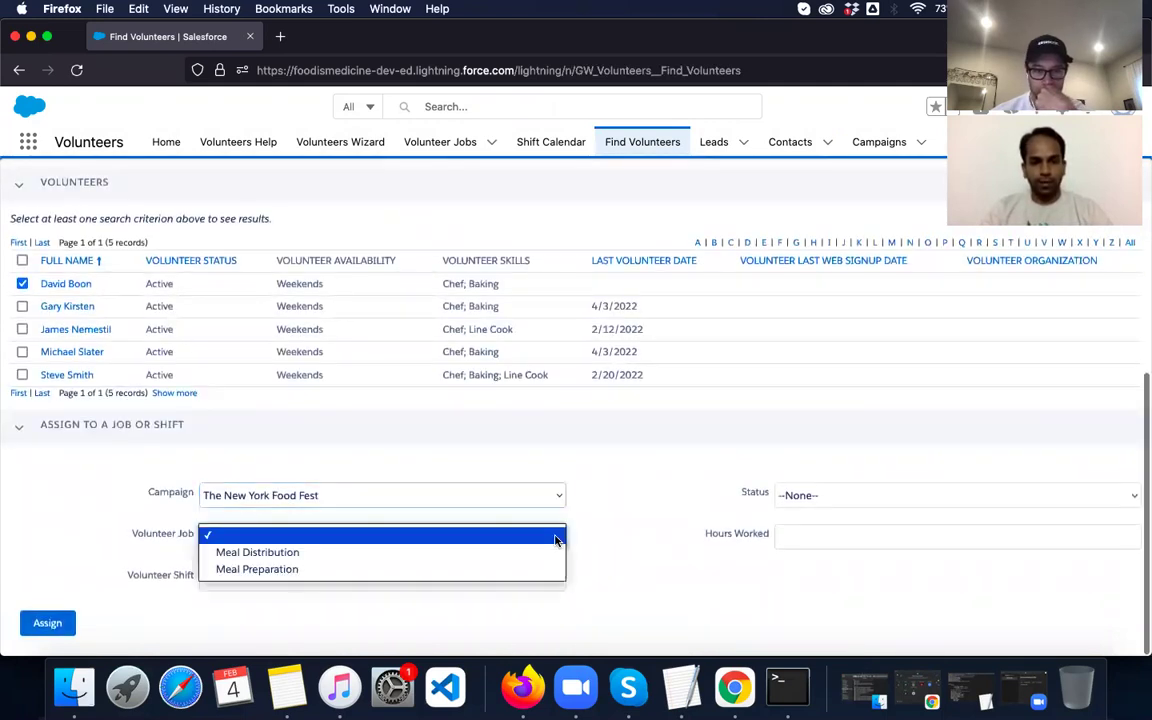
pyautogui.click(450, 552)
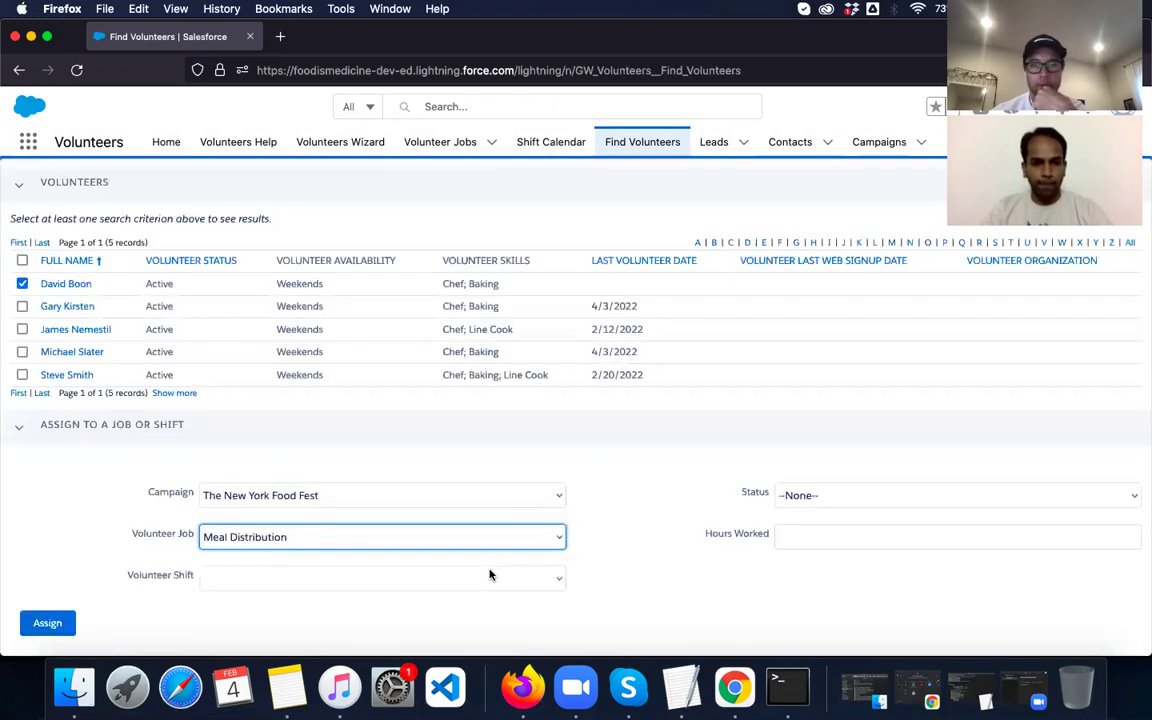
pyautogui.click(548, 582)
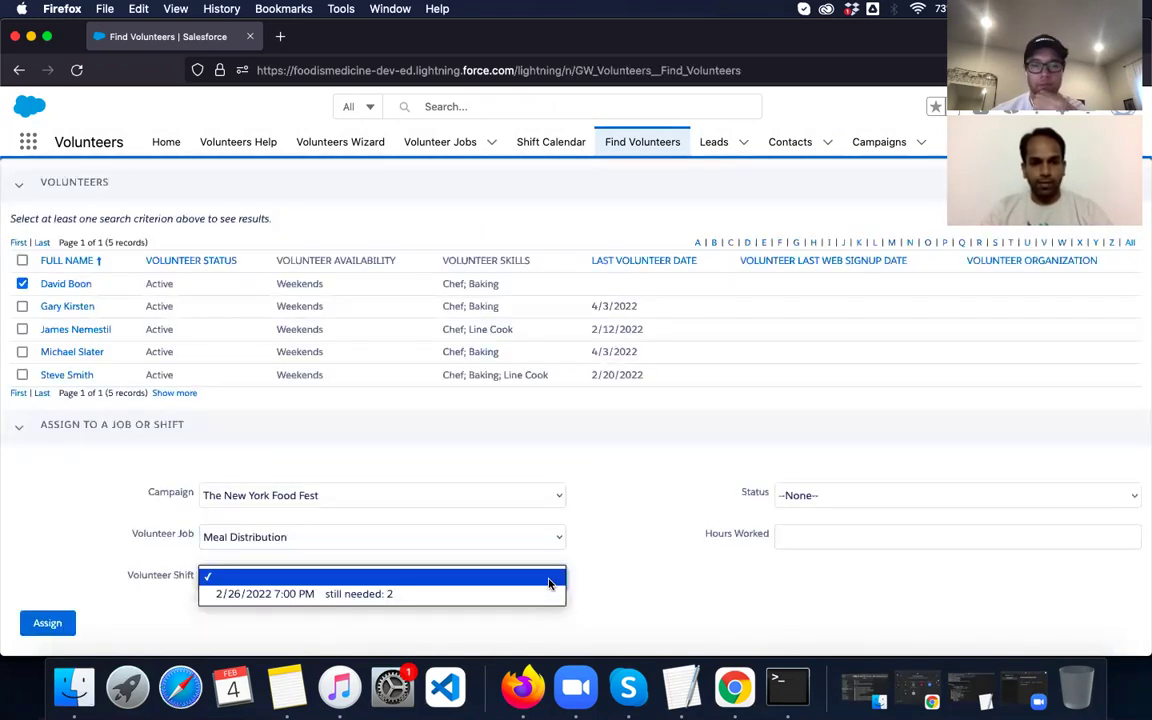
pyautogui.click(489, 597)
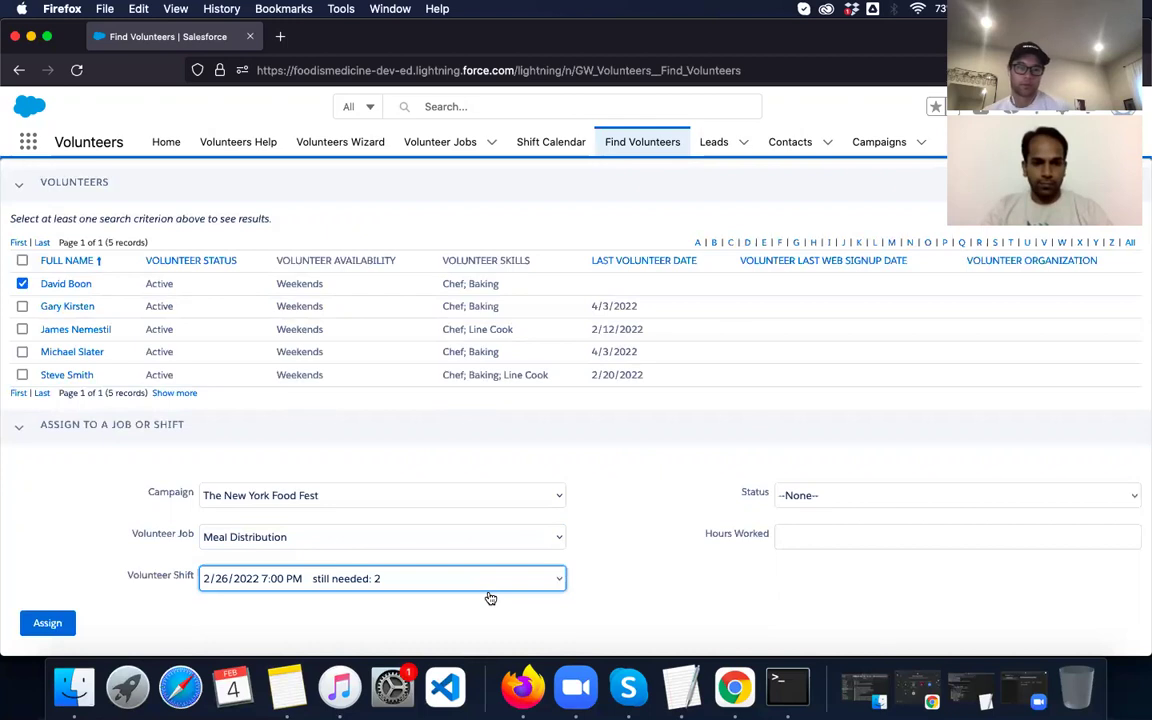
pyautogui.click(556, 539)
pyautogui.click(512, 552)
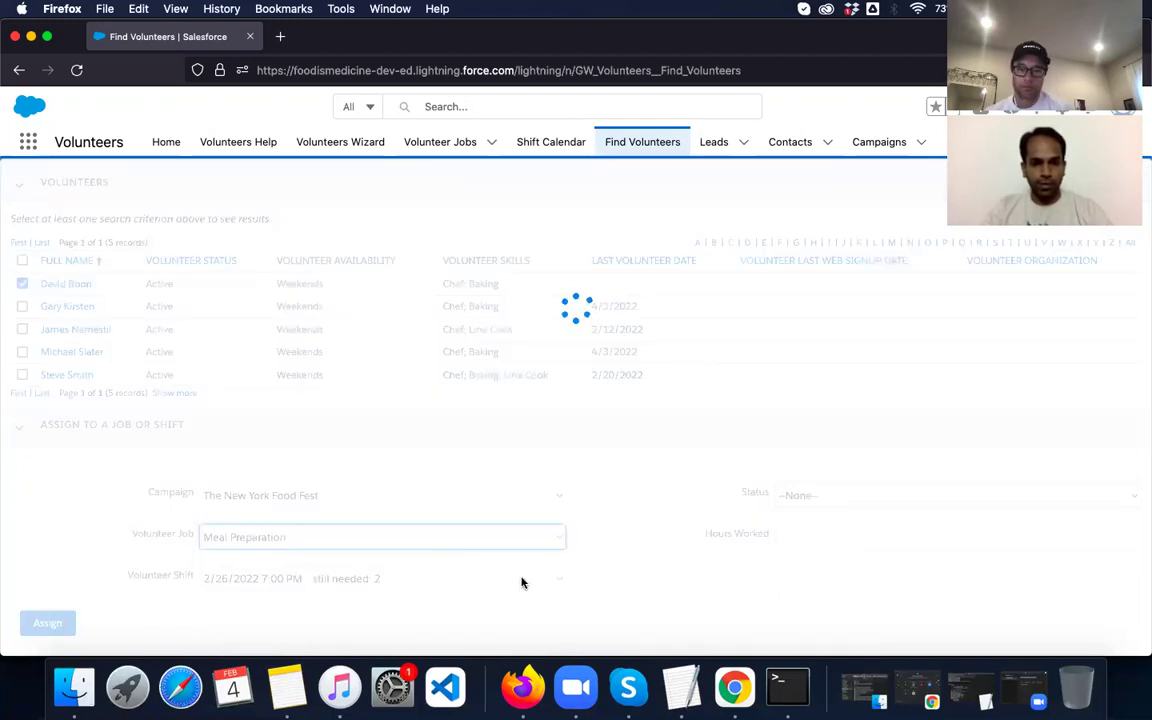
pyautogui.click(520, 578)
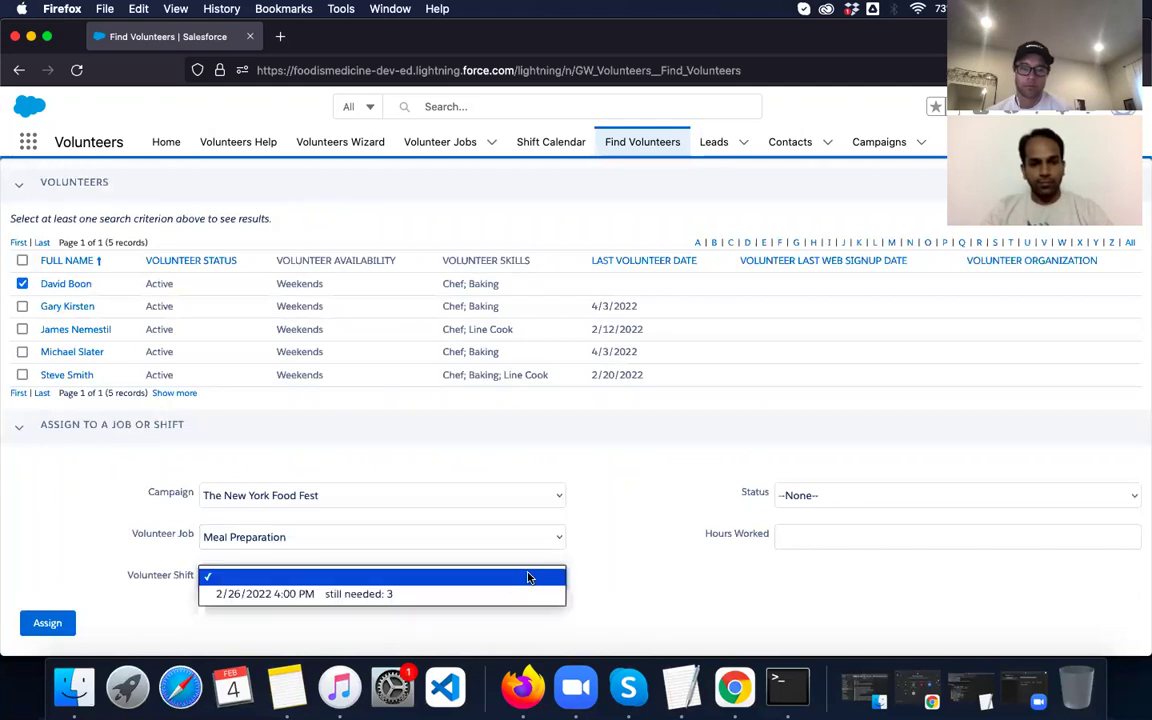
pyautogui.click(490, 596)
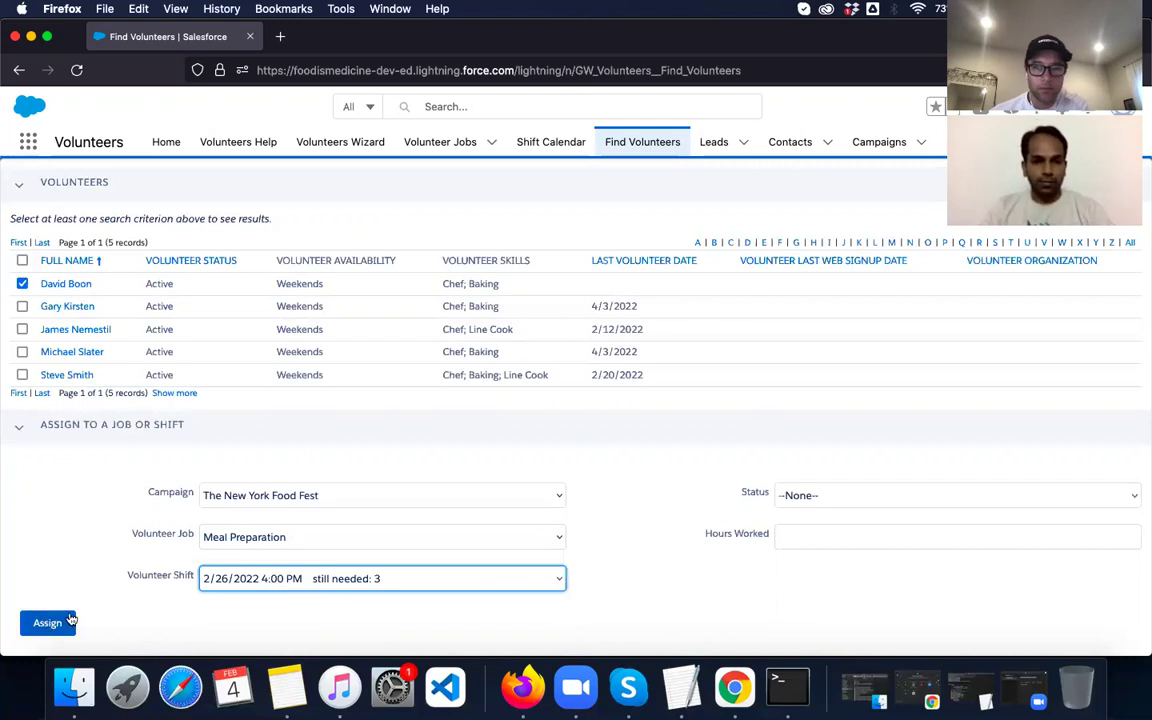
# - Assign the volunteer to that shift with status Confirmed
pyautogui.click(1015, 497)
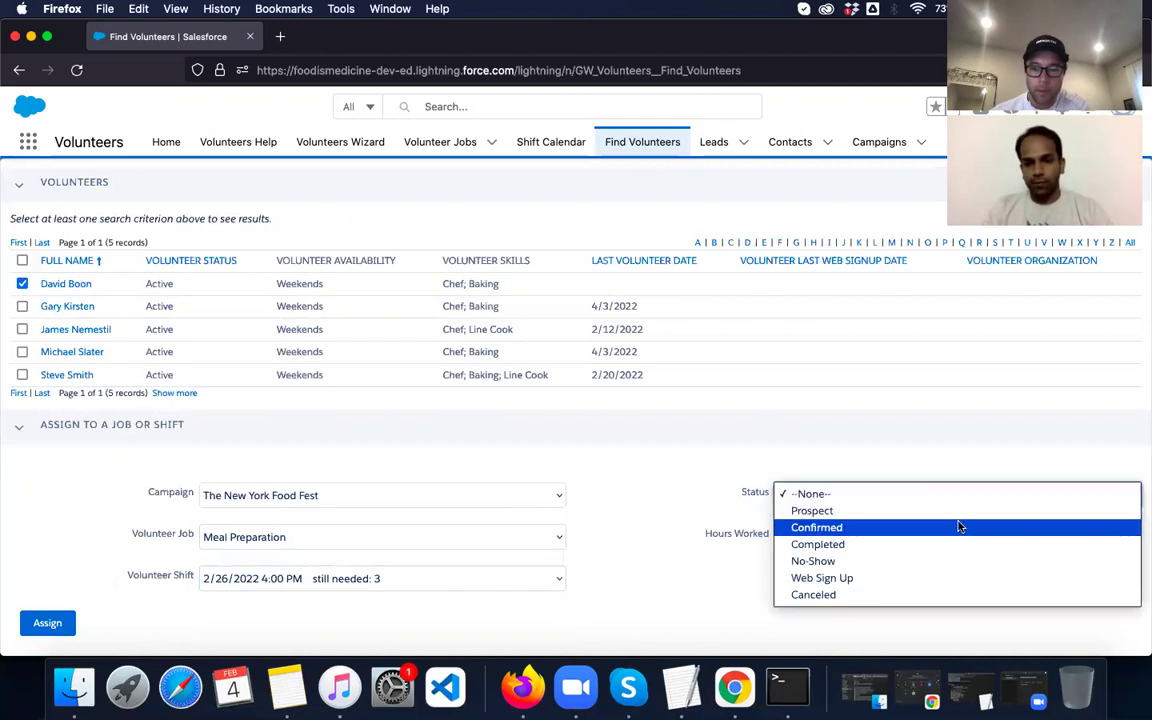
pyautogui.click(957, 527)
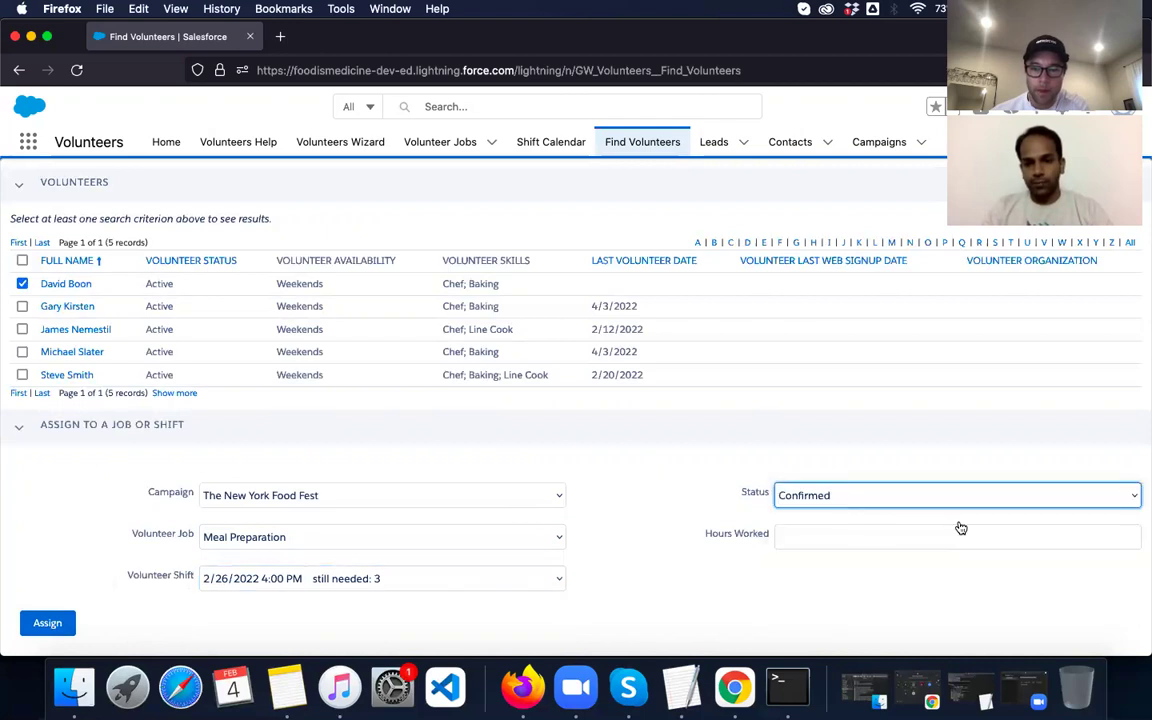
pyautogui.click(55, 621)
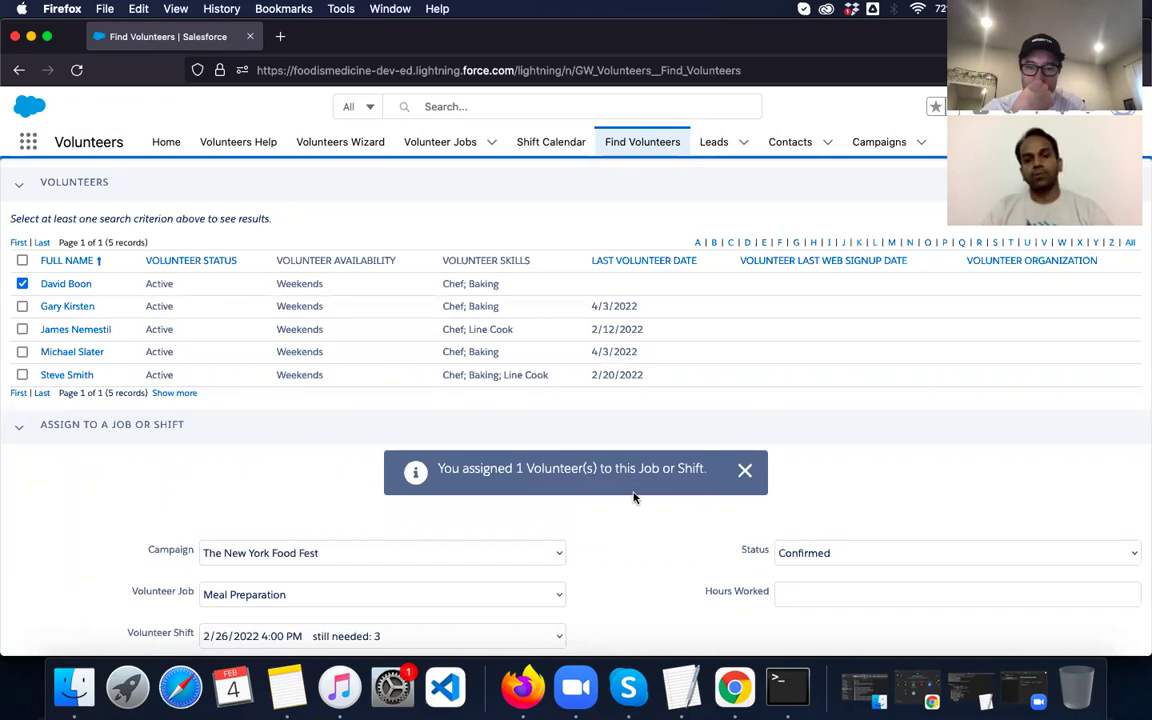
pyautogui.click(745, 470)
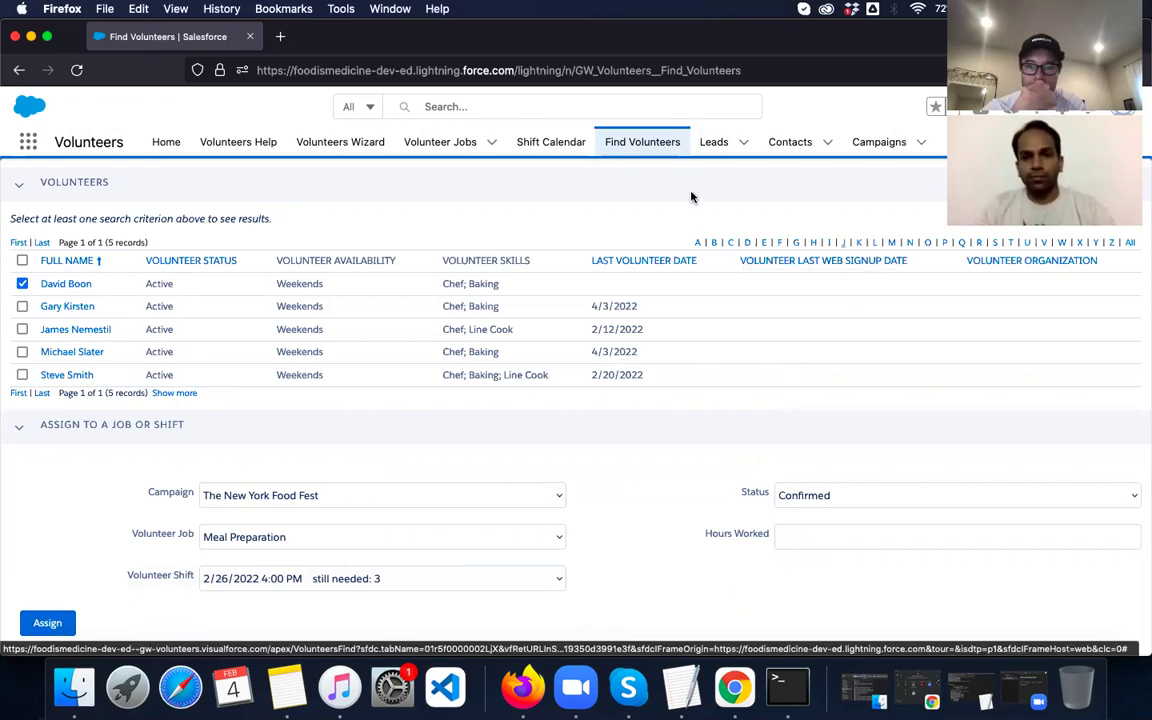
# - Advance the Shift Calendar month view to March 2022, showing the full shifts on the 5th
pyautogui.click(563, 147)
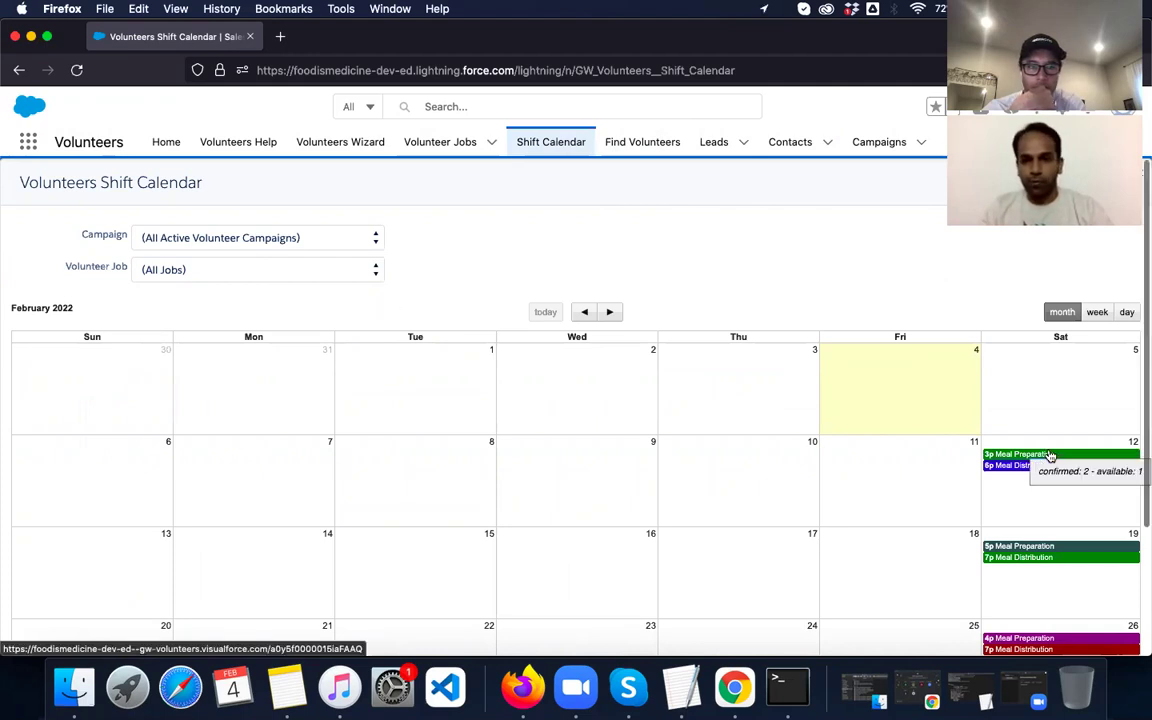
pyautogui.scroll(-3, 1049, 452)
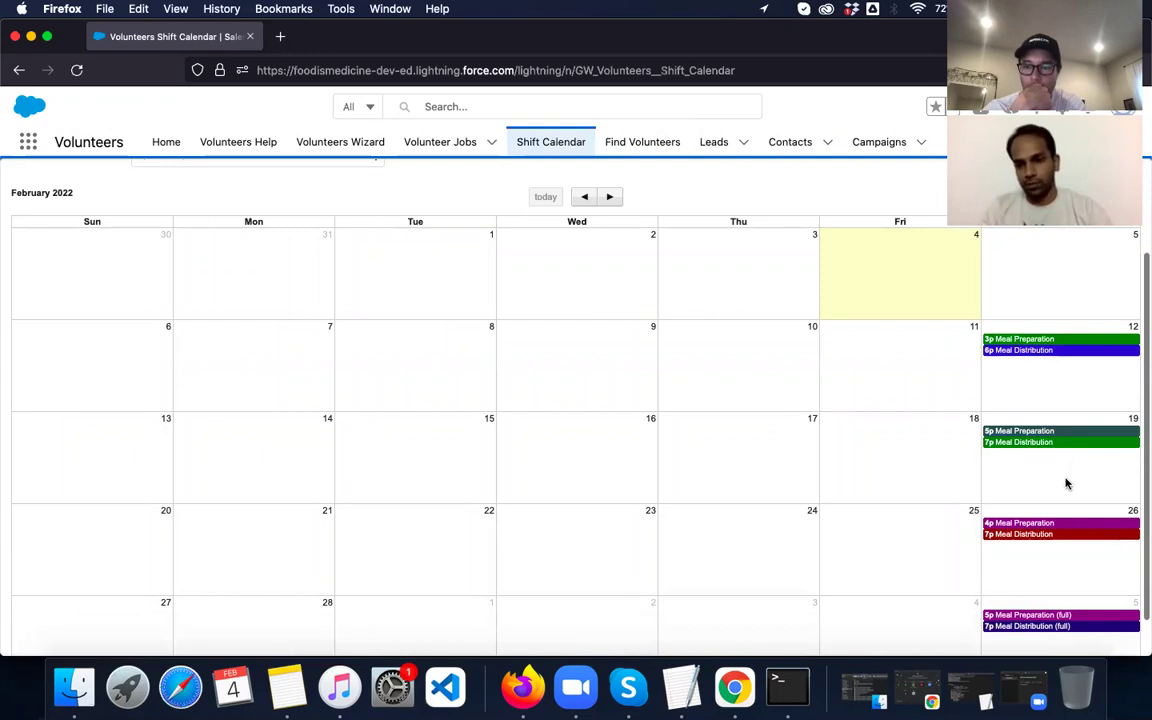
pyautogui.click(610, 196)
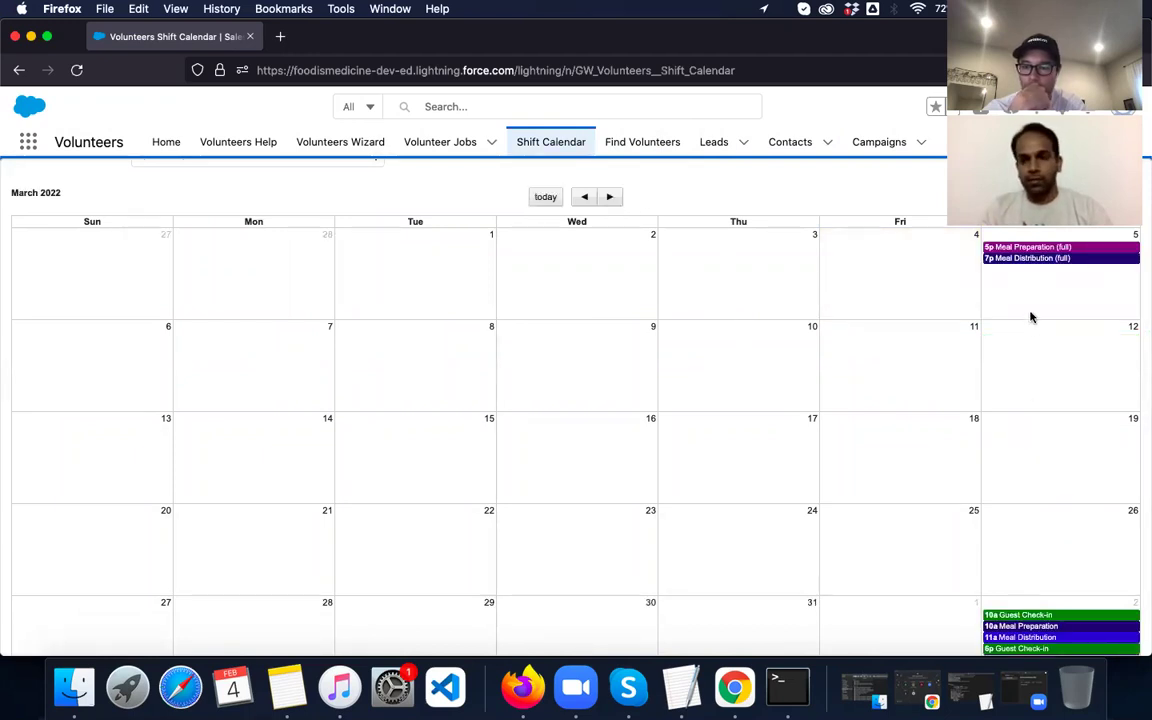
pyautogui.scroll(3, 856, 421)
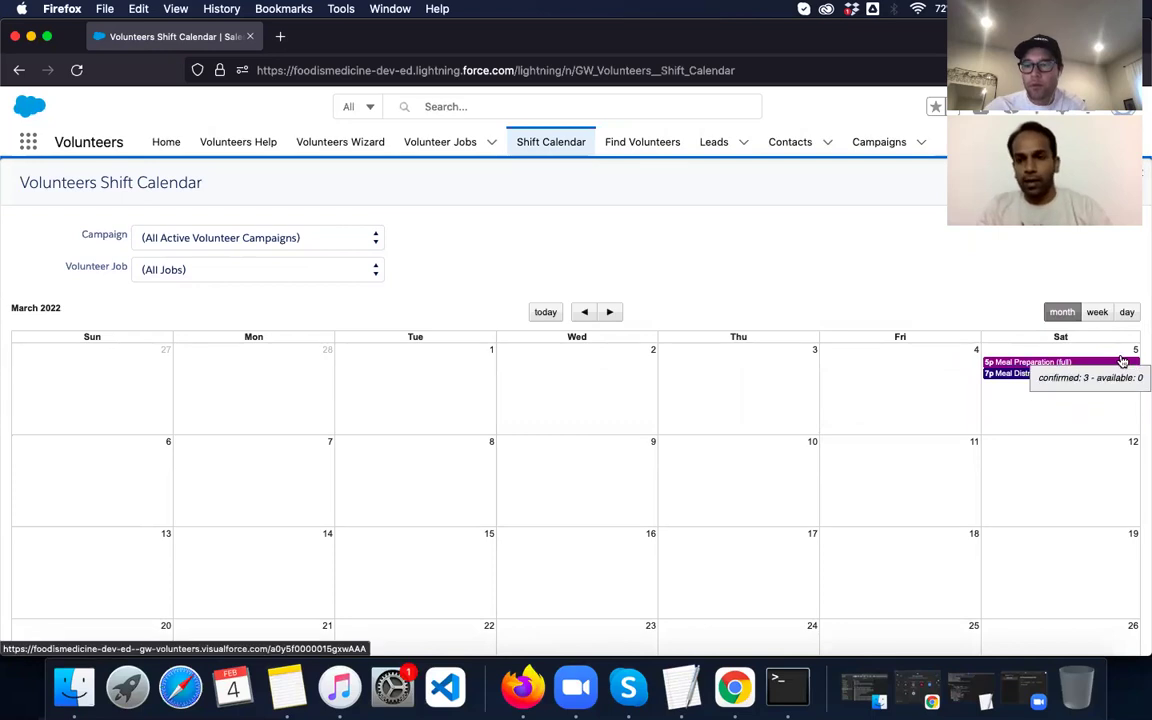
pyautogui.moveTo(1077, 378)
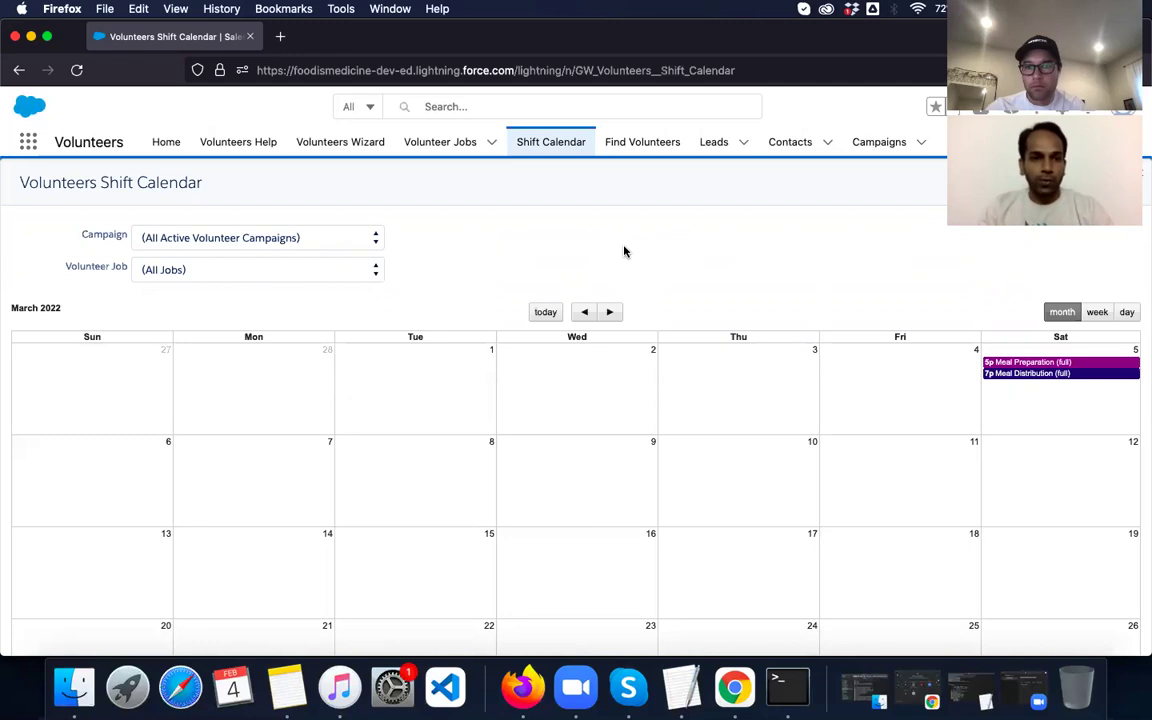
# - Open the volunteer's contact record and bring up the actions for Volunteer Hours 00013
pyautogui.click(788, 146)
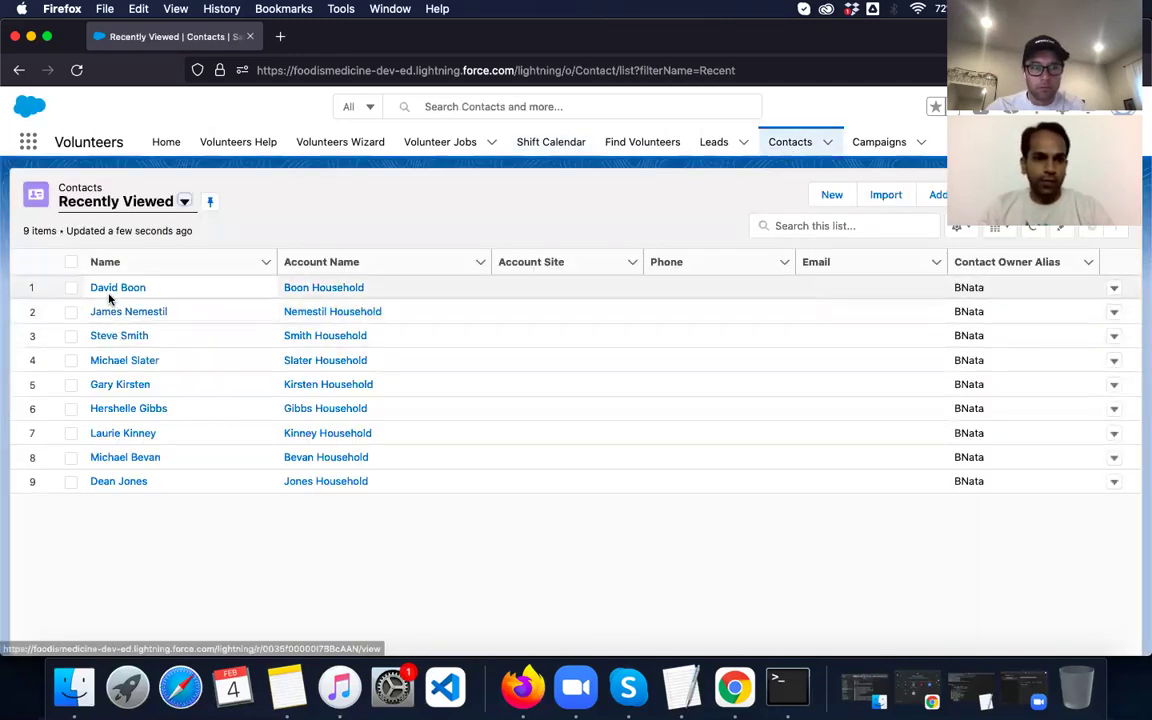
pyautogui.click(112, 289)
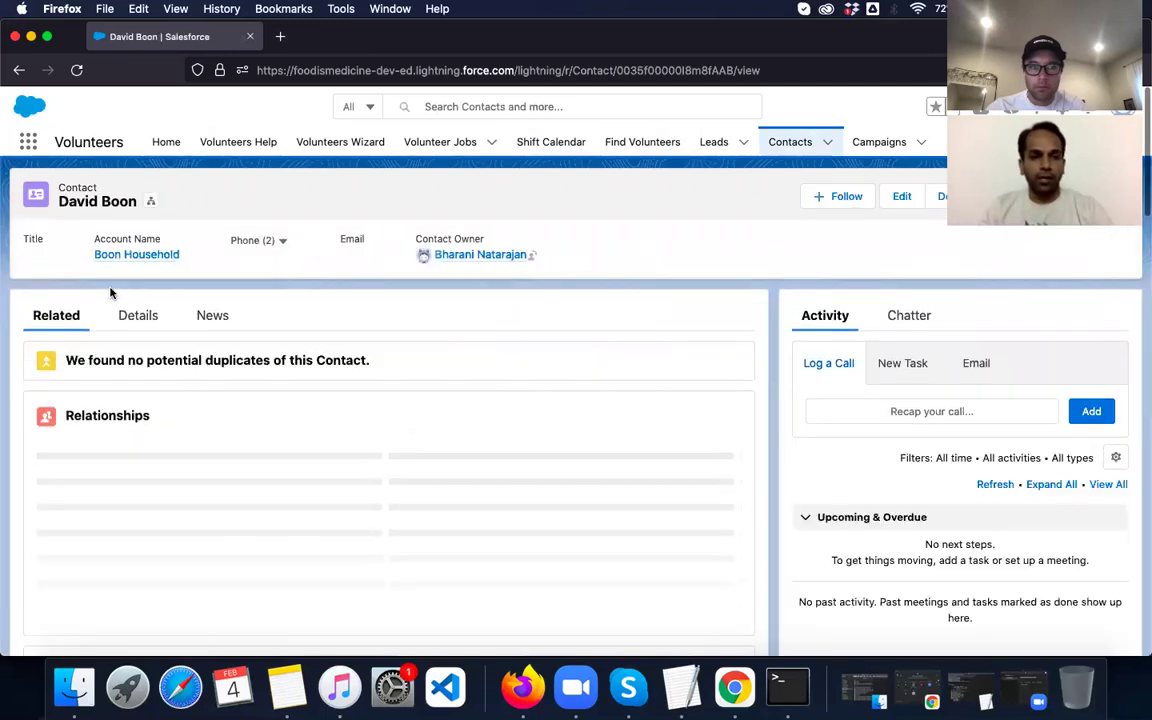
pyautogui.scroll(-3, 328, 426)
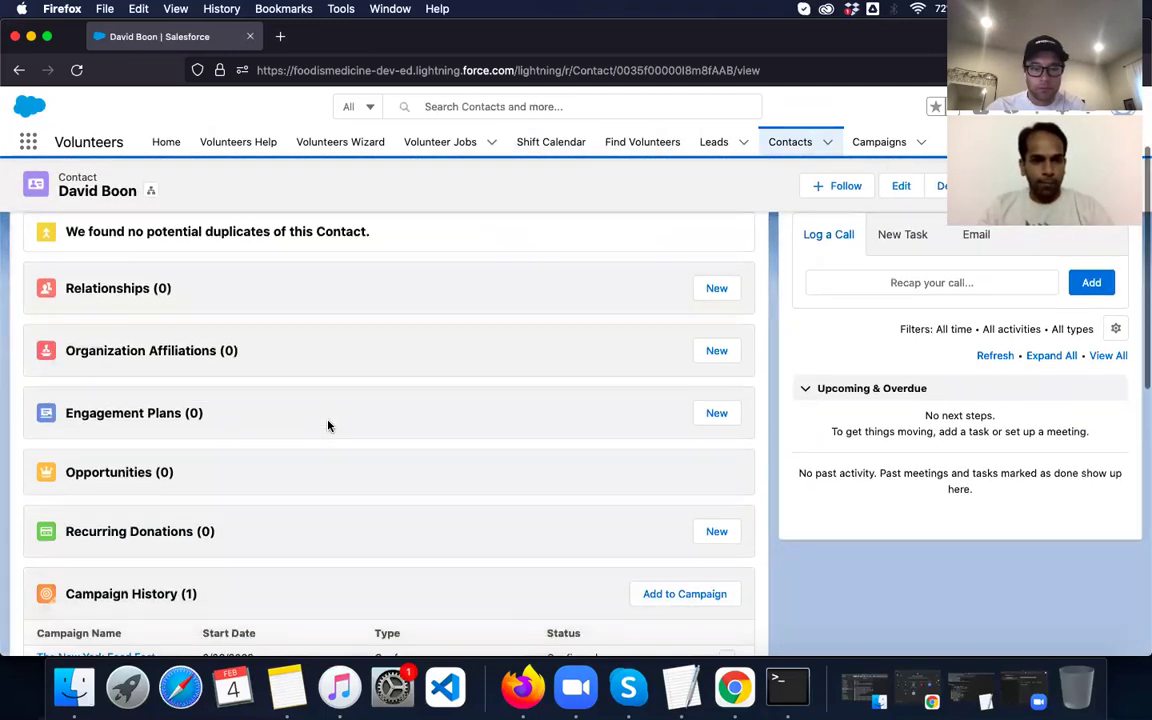
pyautogui.scroll(-5, 328, 426)
pyautogui.scroll(-2, 328, 426)
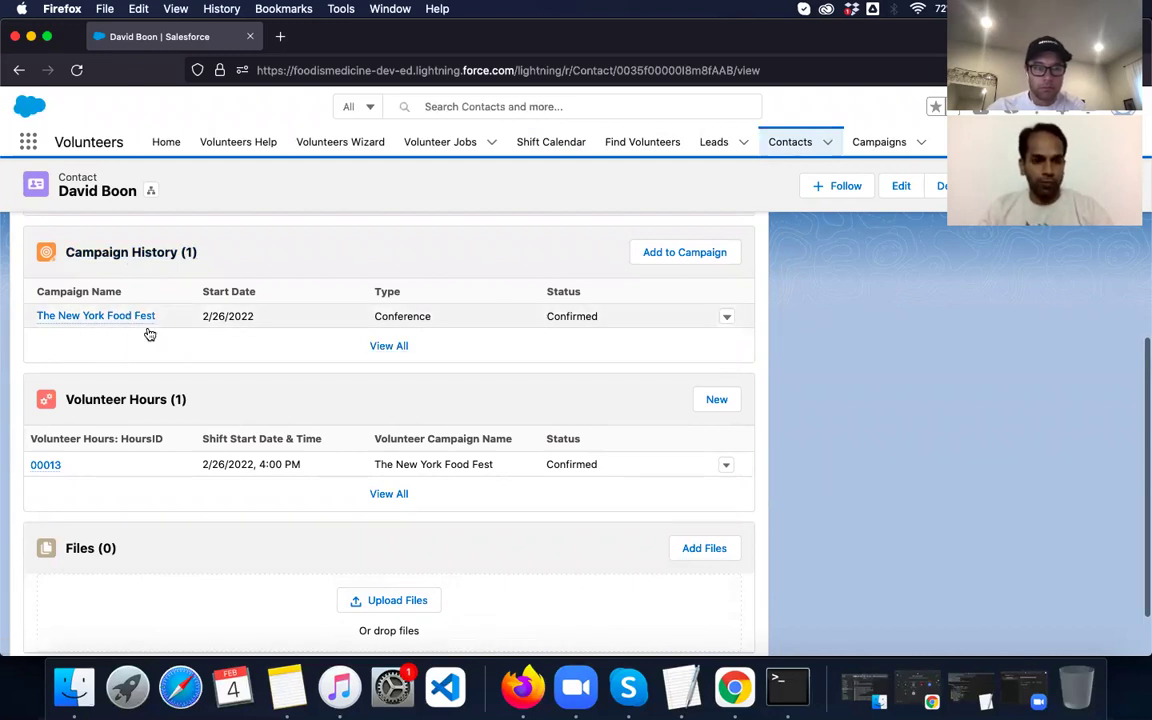
pyautogui.scroll(-1, 277, 456)
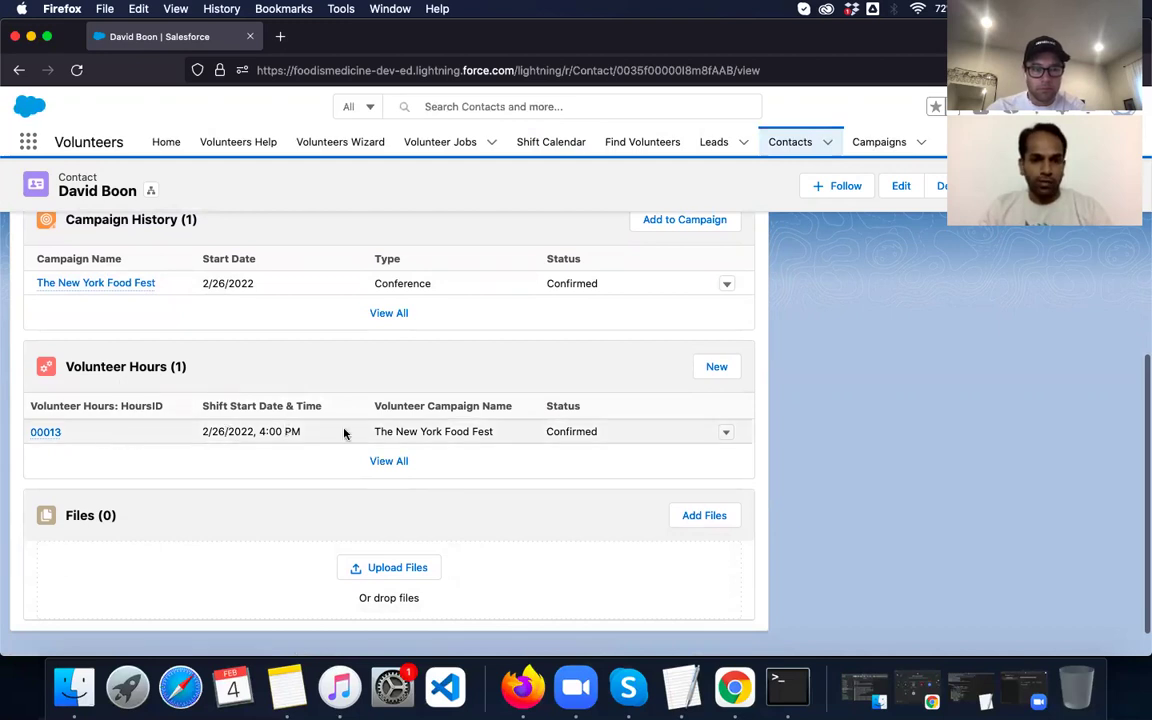
pyautogui.click(726, 433)
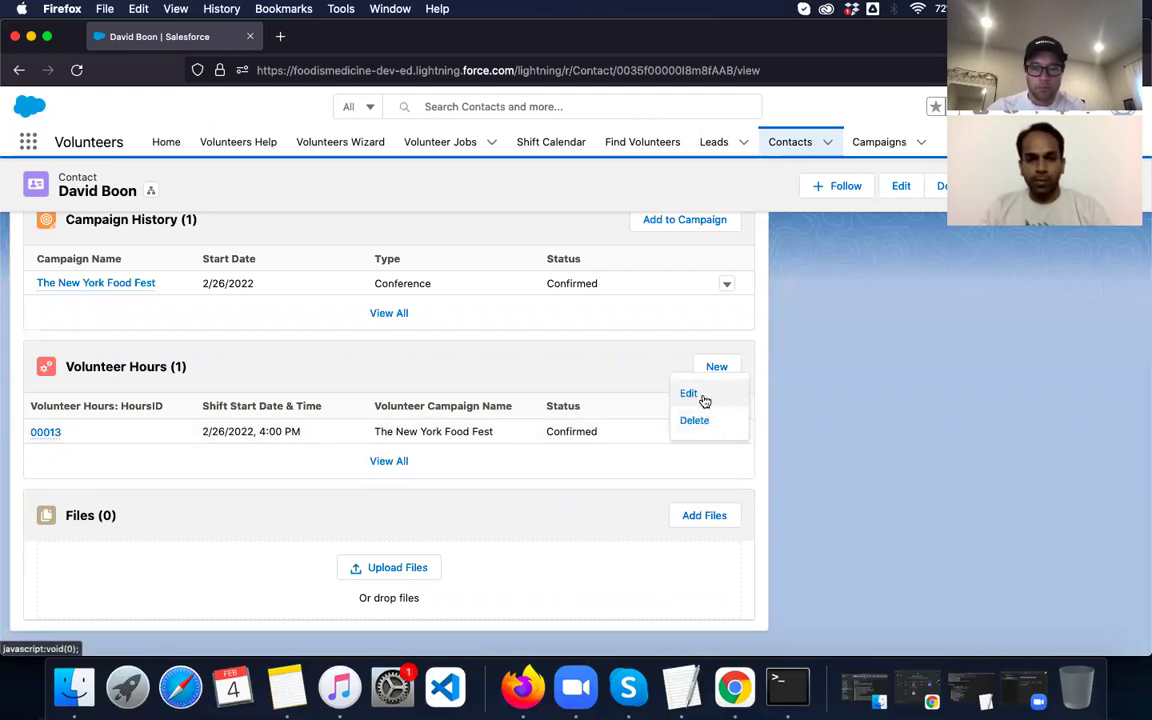
# - Edit hours entry 00013 to status Completed with 2 Hours Worked and save
pyautogui.click(700, 396)
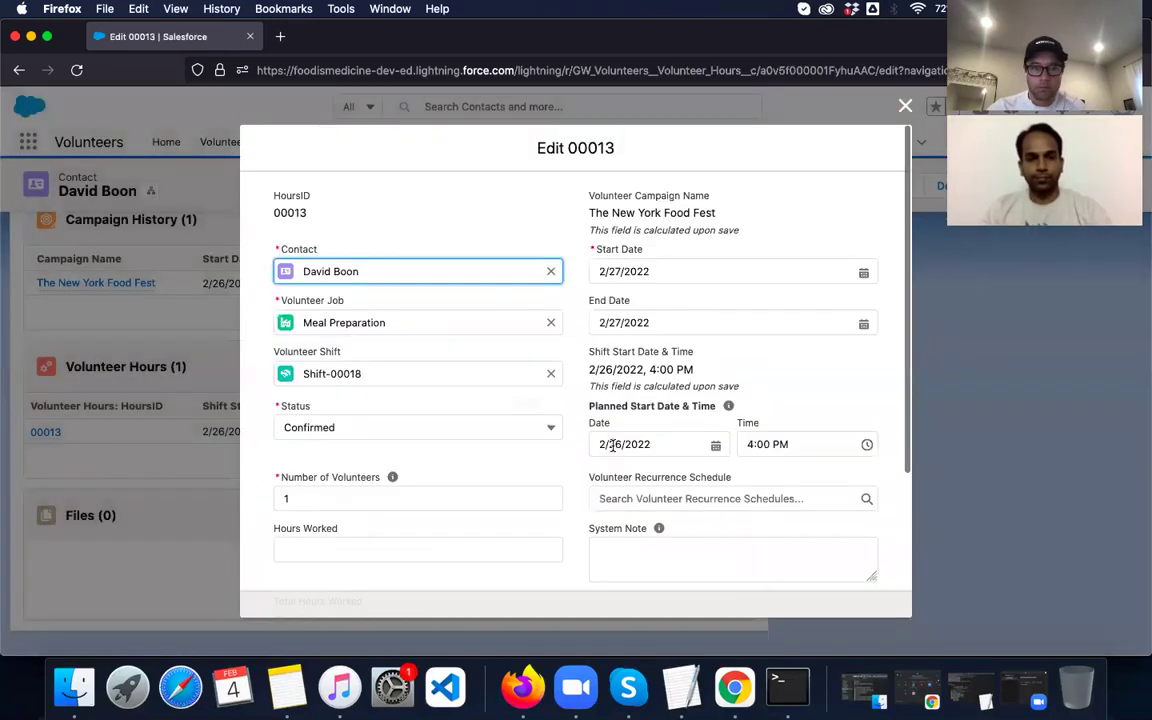
pyautogui.click(472, 426)
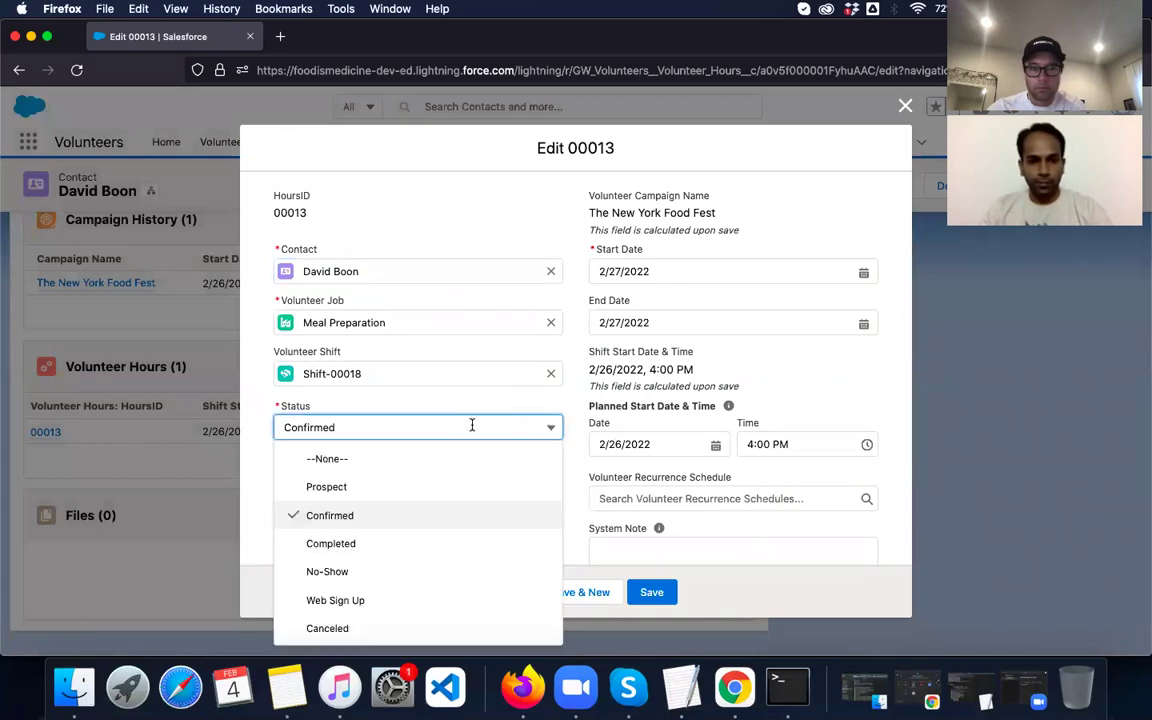
pyautogui.click(362, 544)
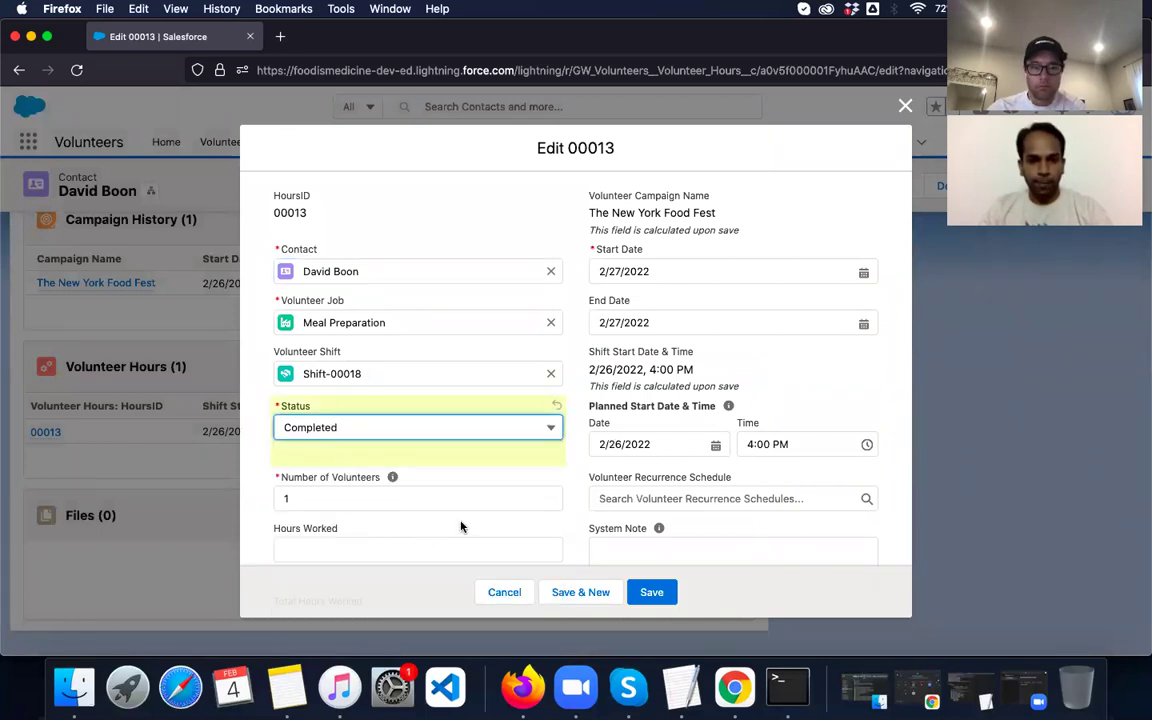
pyautogui.scroll(-2, 460, 524)
pyautogui.click(409, 455)
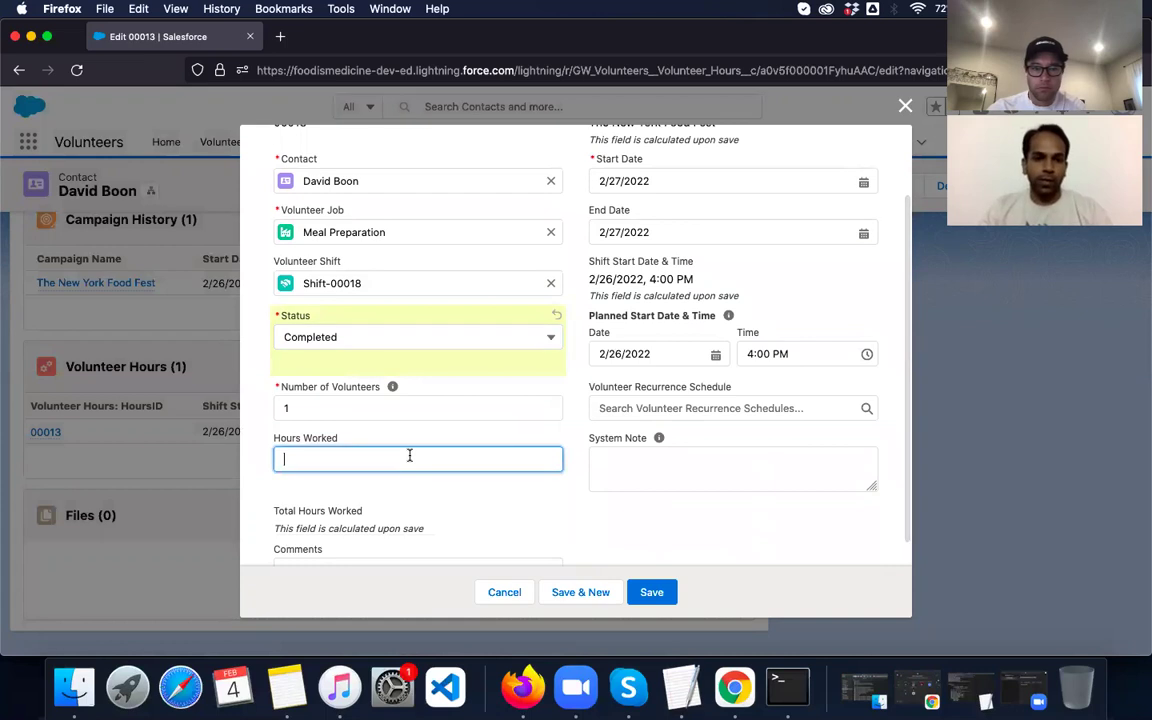
pyautogui.write('2')
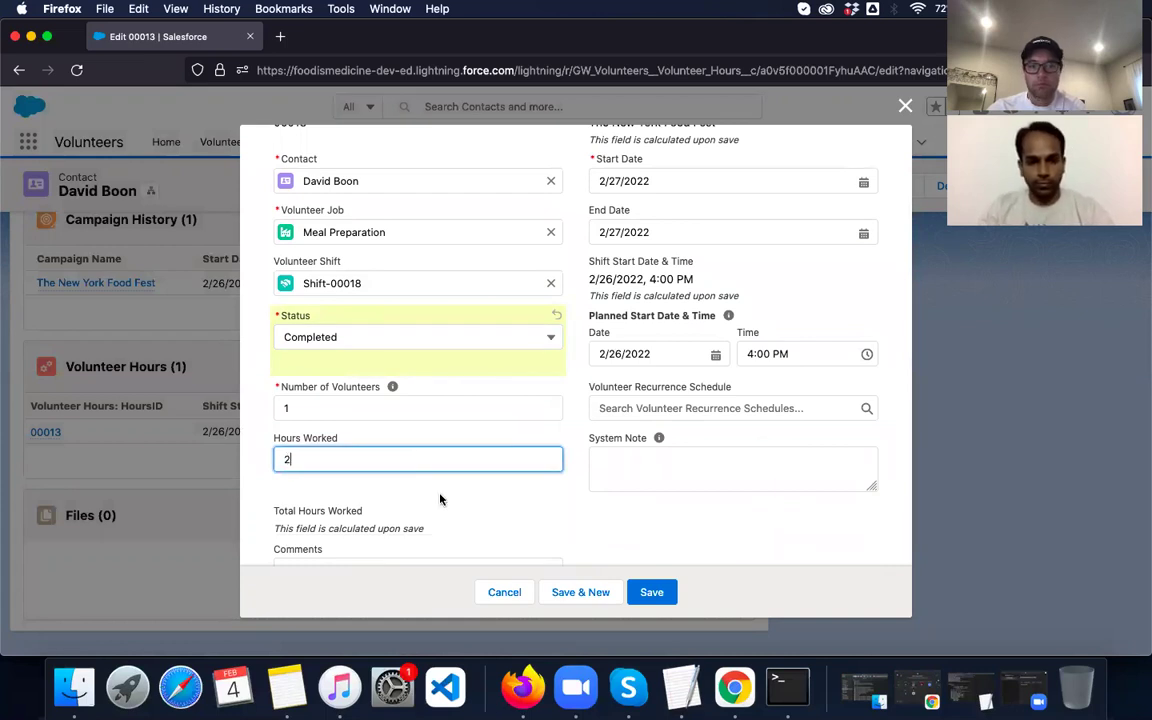
pyautogui.press('Tab')
pyautogui.click(648, 592)
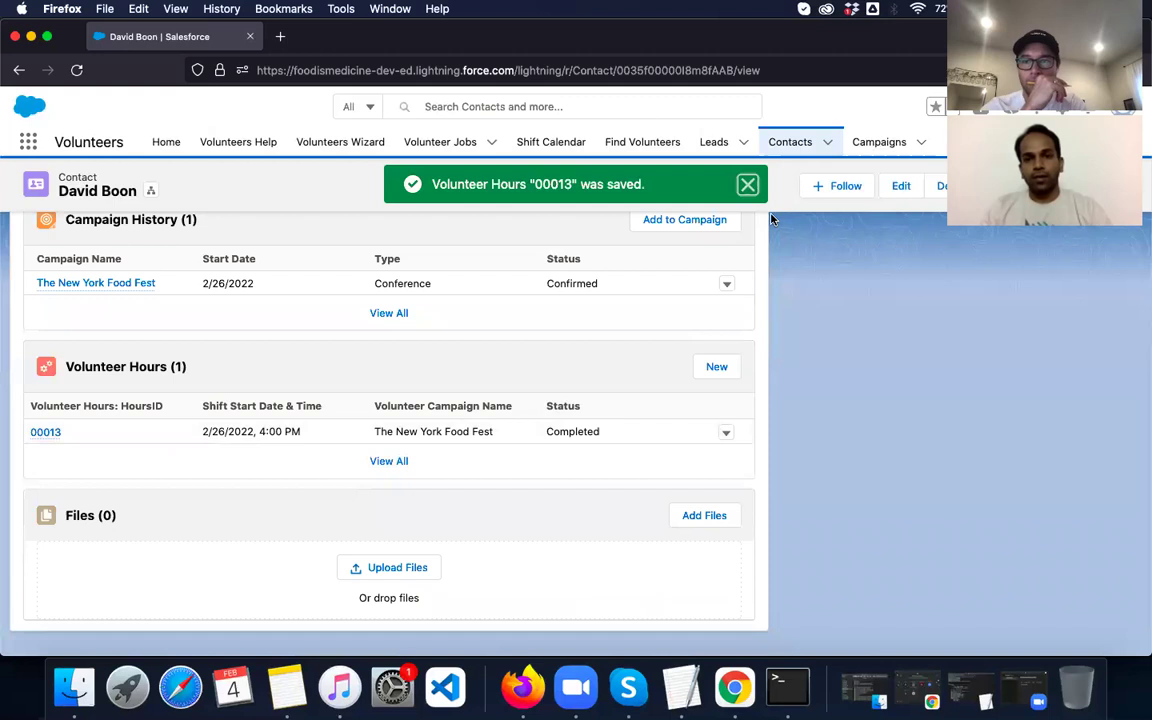
pyautogui.click(748, 186)
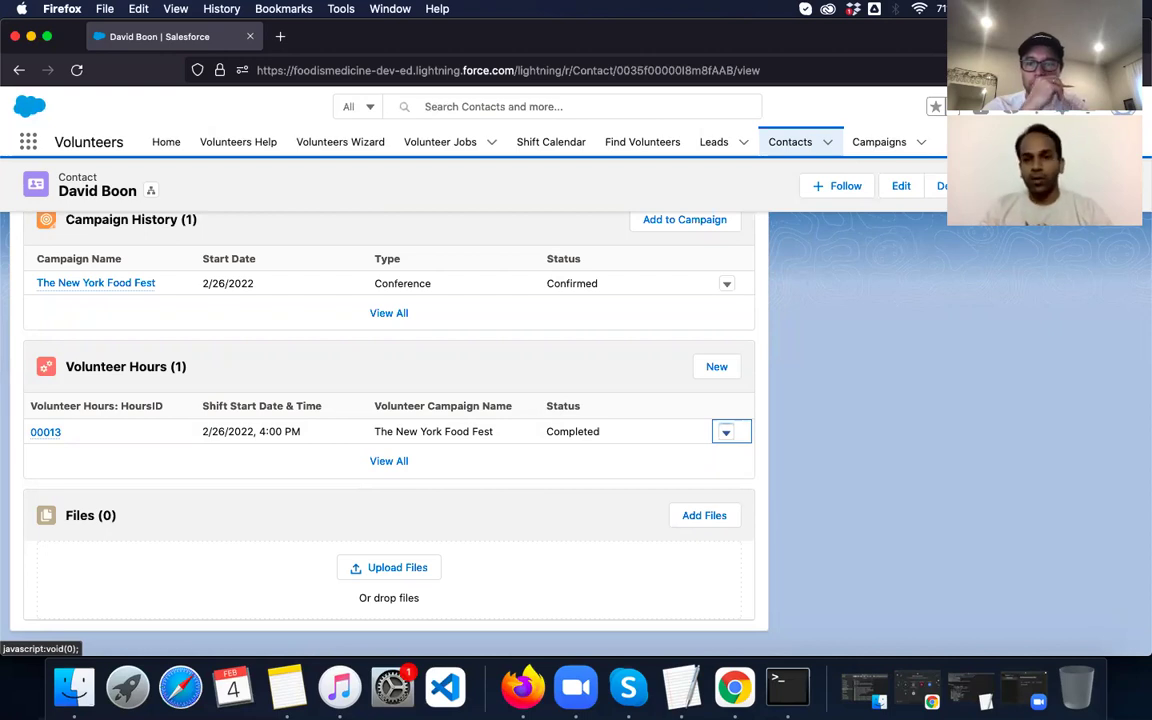
# - Open the Available Volunteer Jobs report from Recent reports and scroll through its jobs and shifts
pyautogui.click(965, 141)
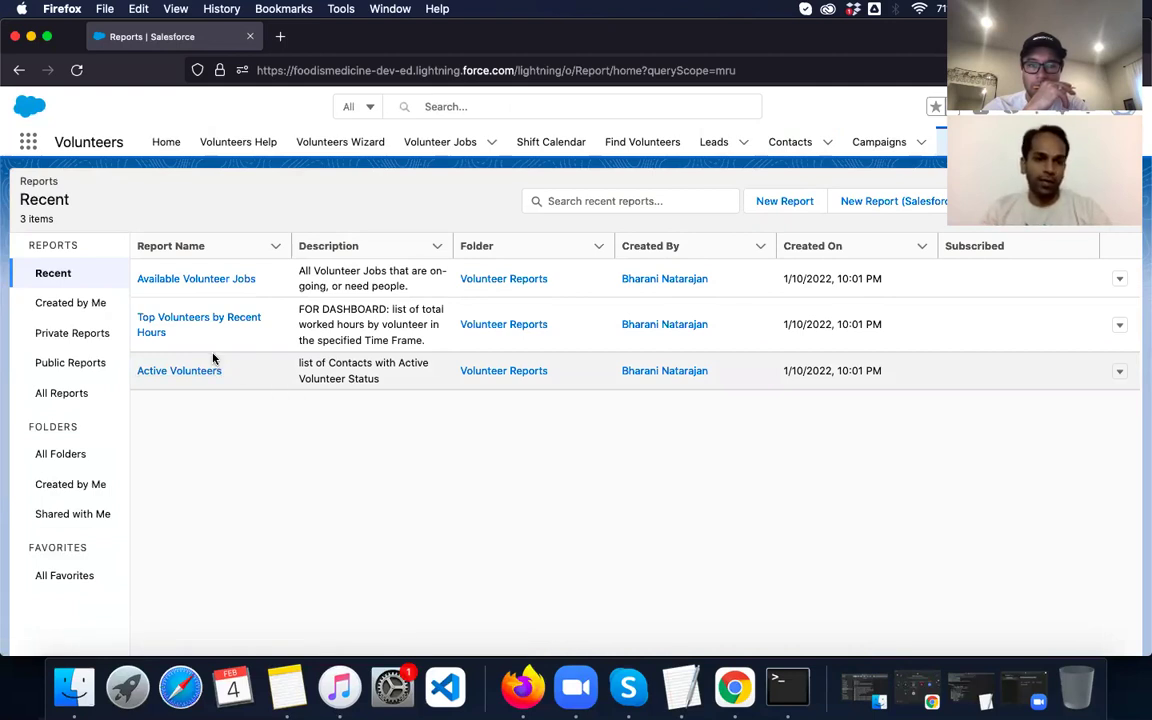
pyautogui.click(193, 284)
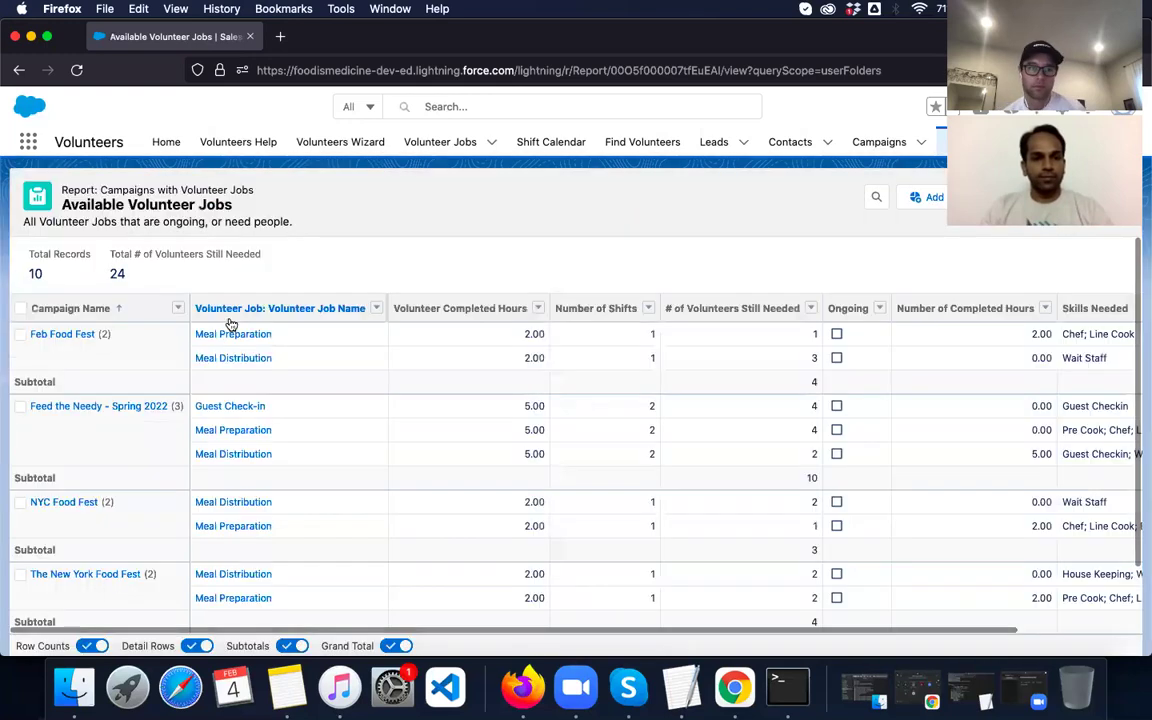
pyautogui.scroll(-3, 241, 470)
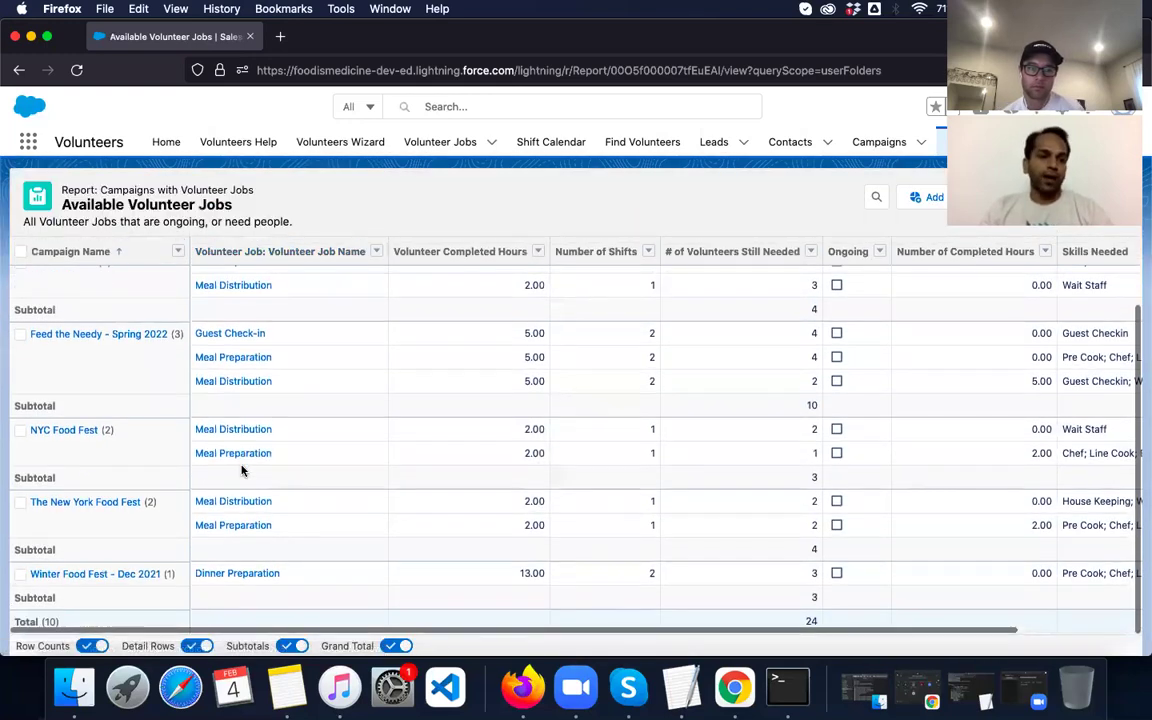
pyautogui.scroll(3, 128, 398)
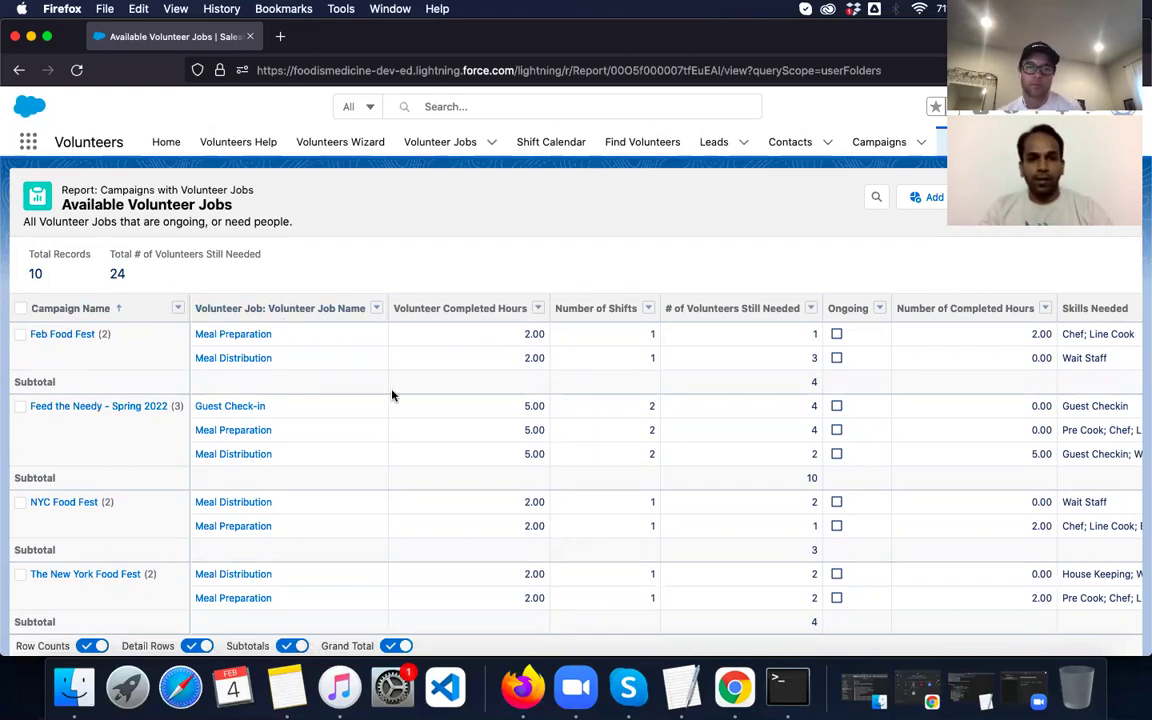
pyautogui.scroll(-1, 392, 396)
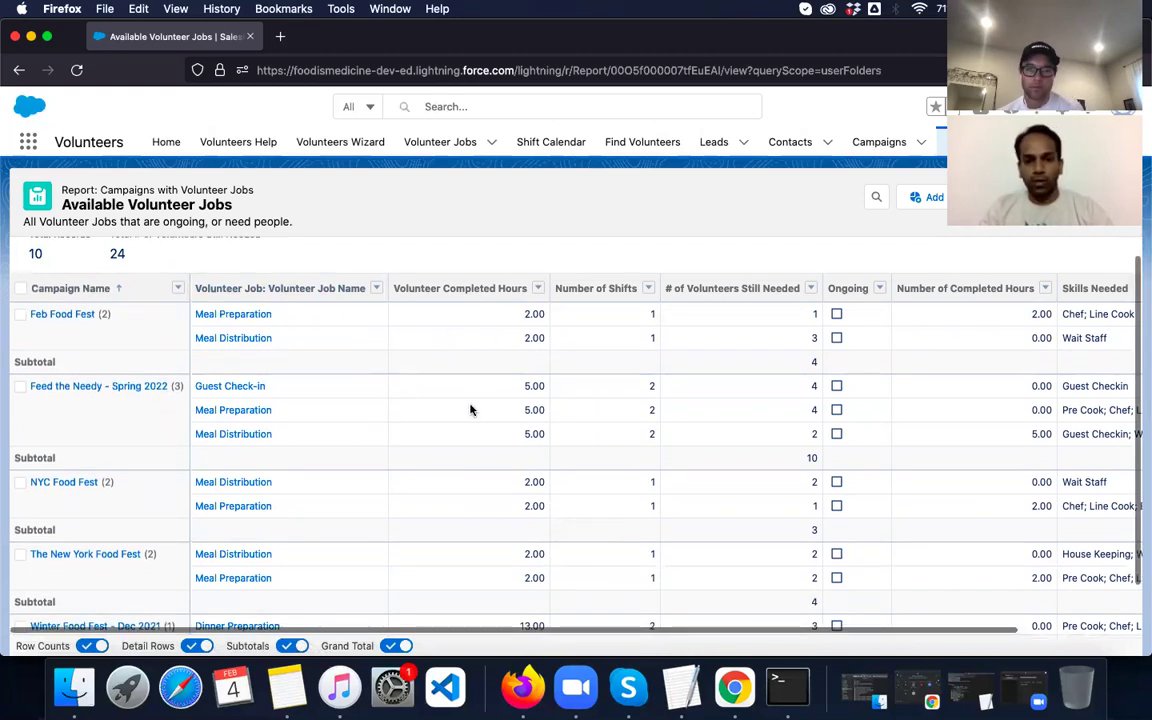
pyautogui.scroll(-3, 475, 453)
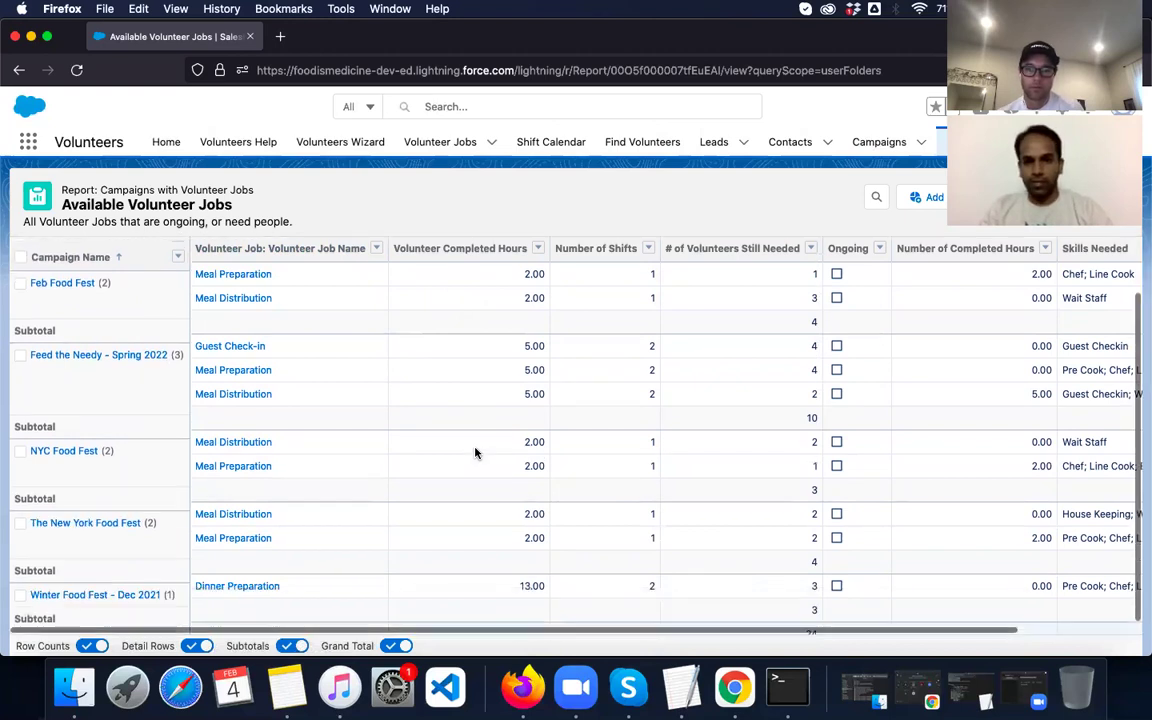
pyautogui.scroll(4, 475, 453)
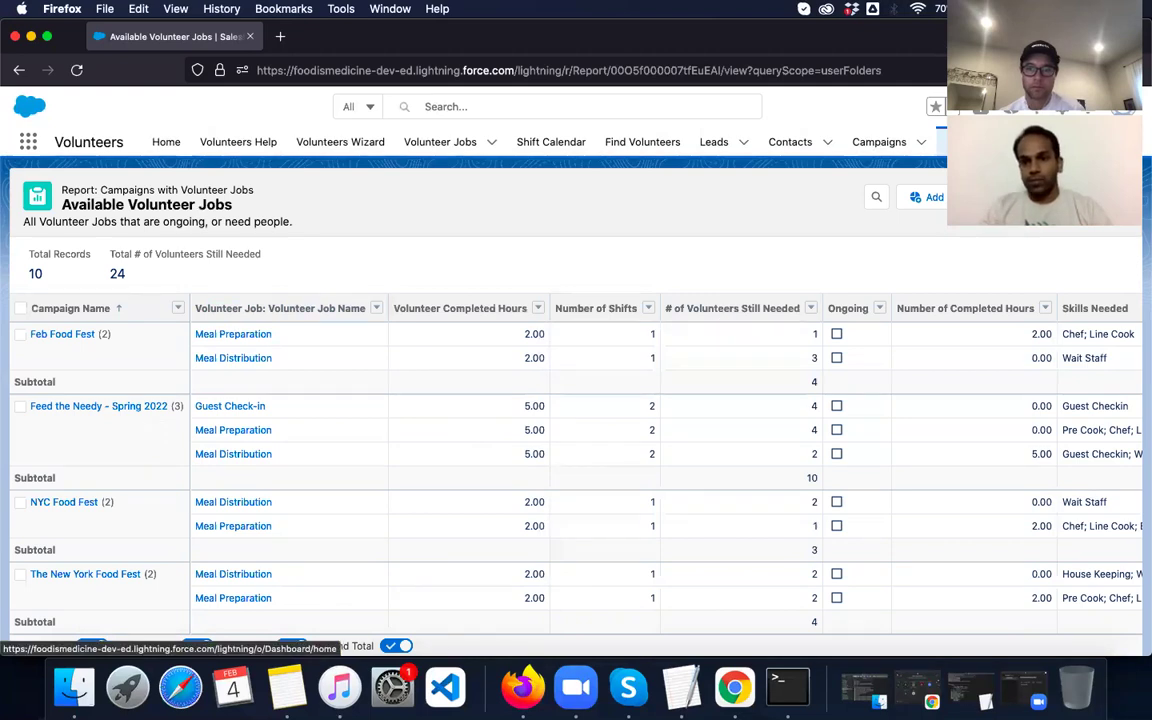
# - Open the Volunteers Dashboard from Recent dashboards and review its 11 total hours and leaderboard
pyautogui.click(985, 142)
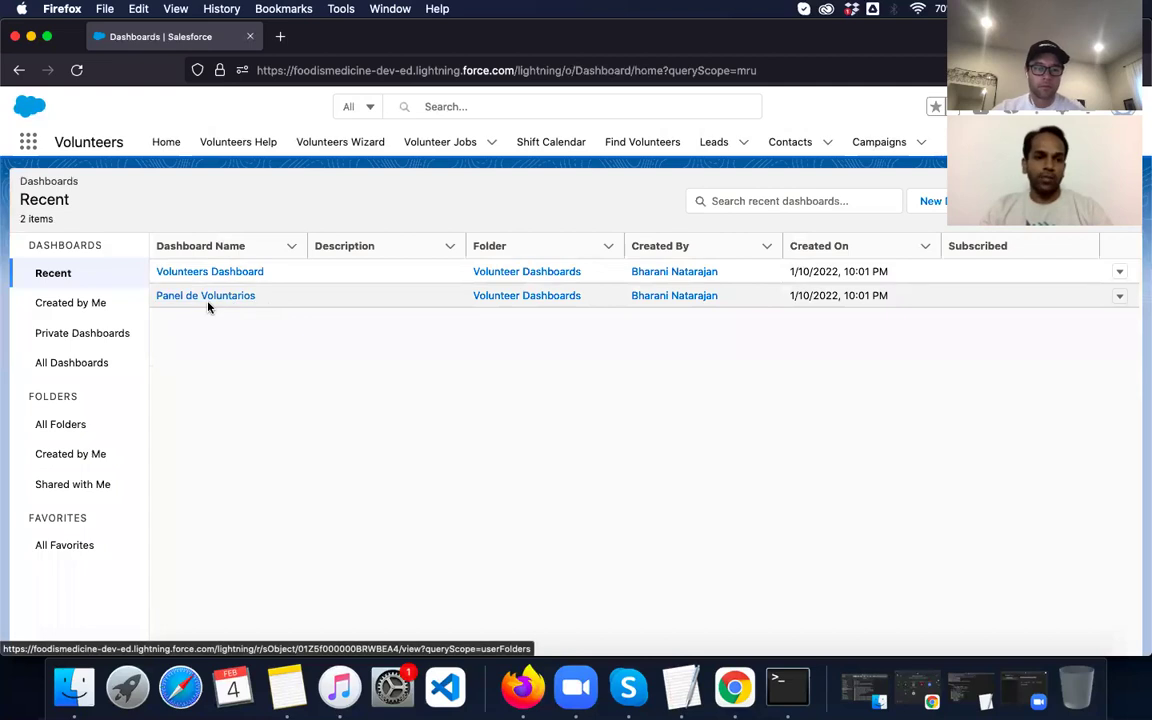
pyautogui.click(228, 280)
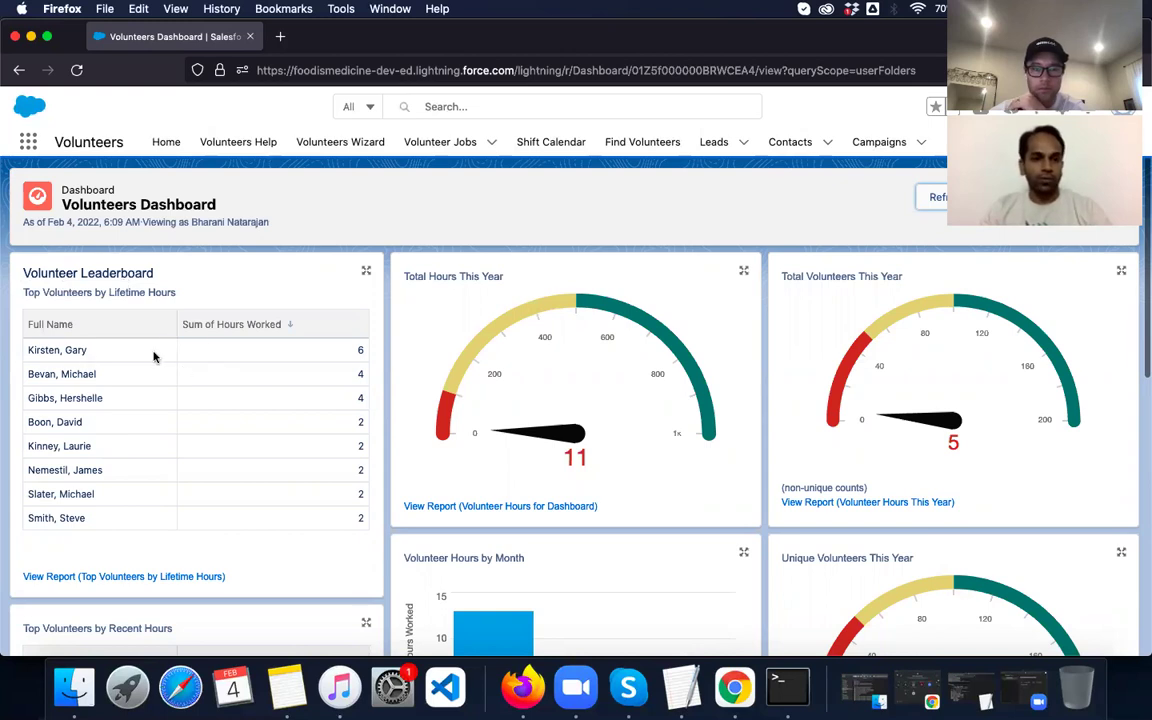
pyautogui.scroll(-3, 368, 473)
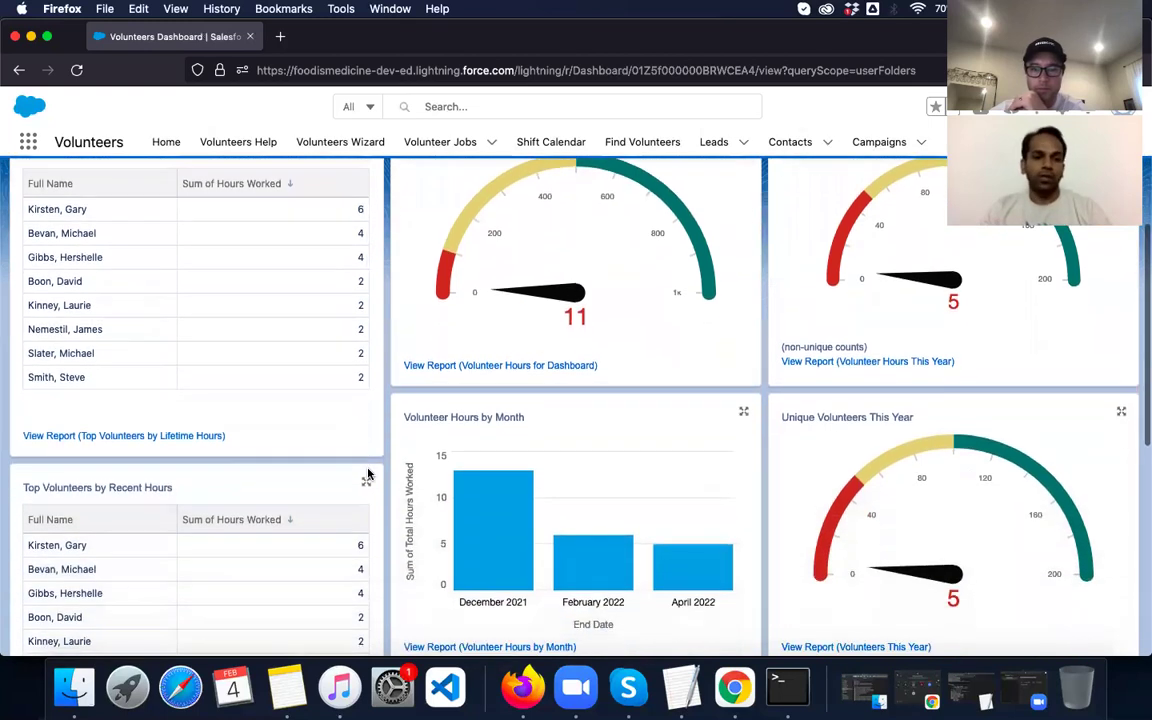
pyautogui.scroll(3, 368, 473)
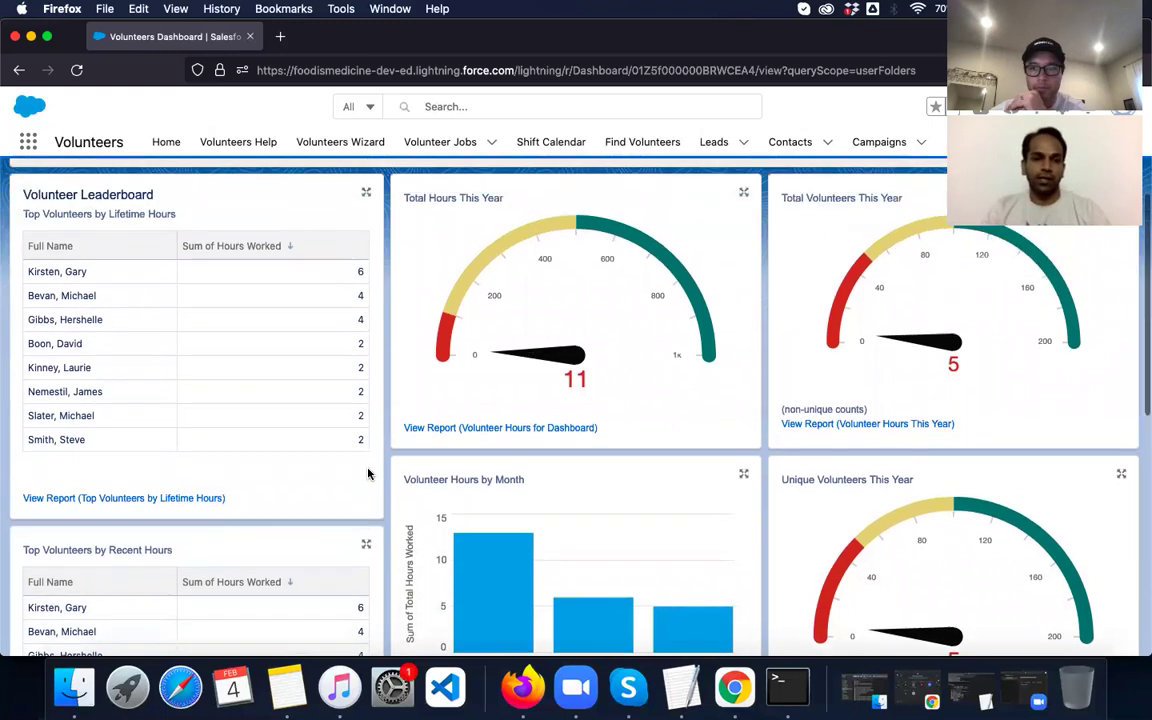